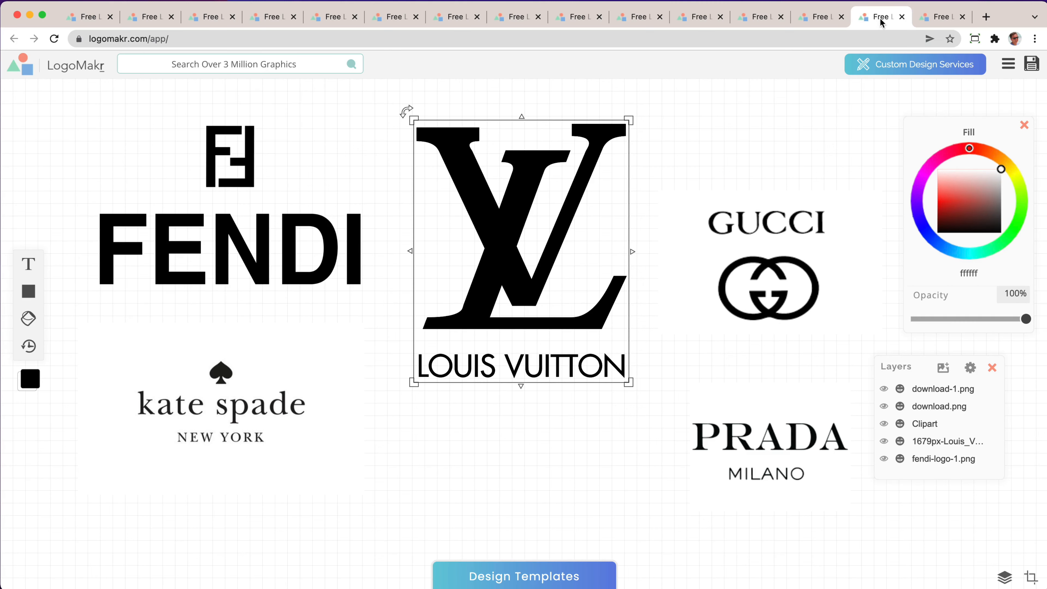
# Look over the Fendi, Louis Vuitton, Gucci, Prada and Kate Spade logos collected on the canvas.
pyautogui.click(97, 148)
pyautogui.click(494, 231)
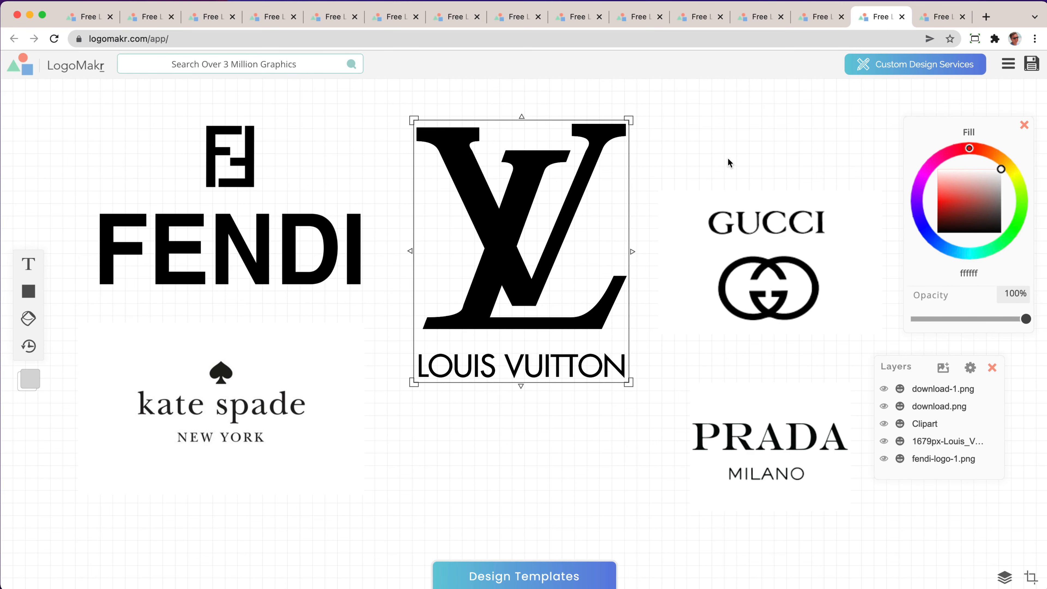
pyautogui.click(728, 162)
pyautogui.click(695, 302)
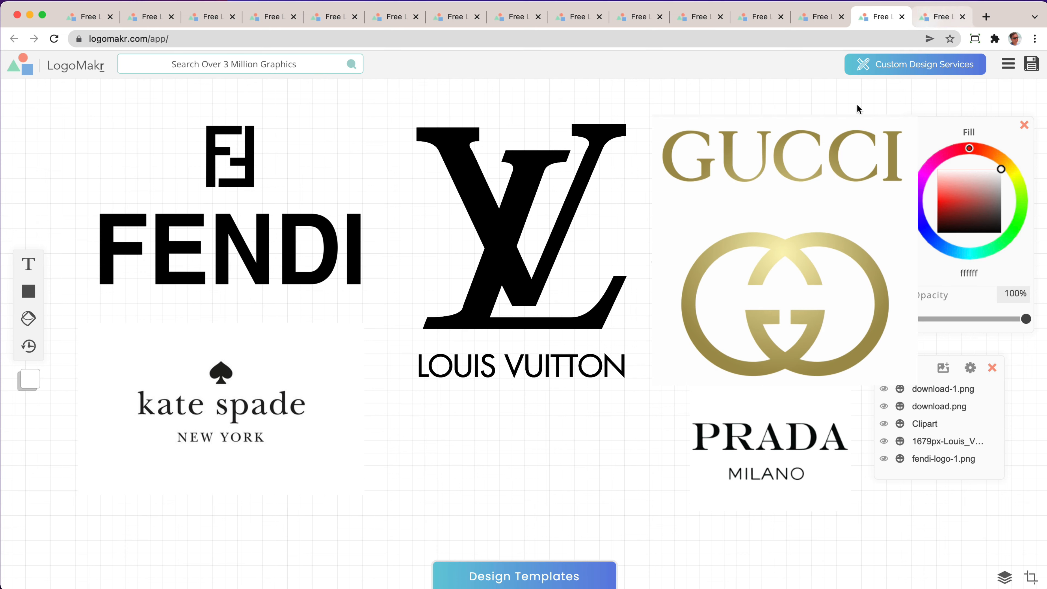
pyautogui.click(272, 230)
pyautogui.click(494, 198)
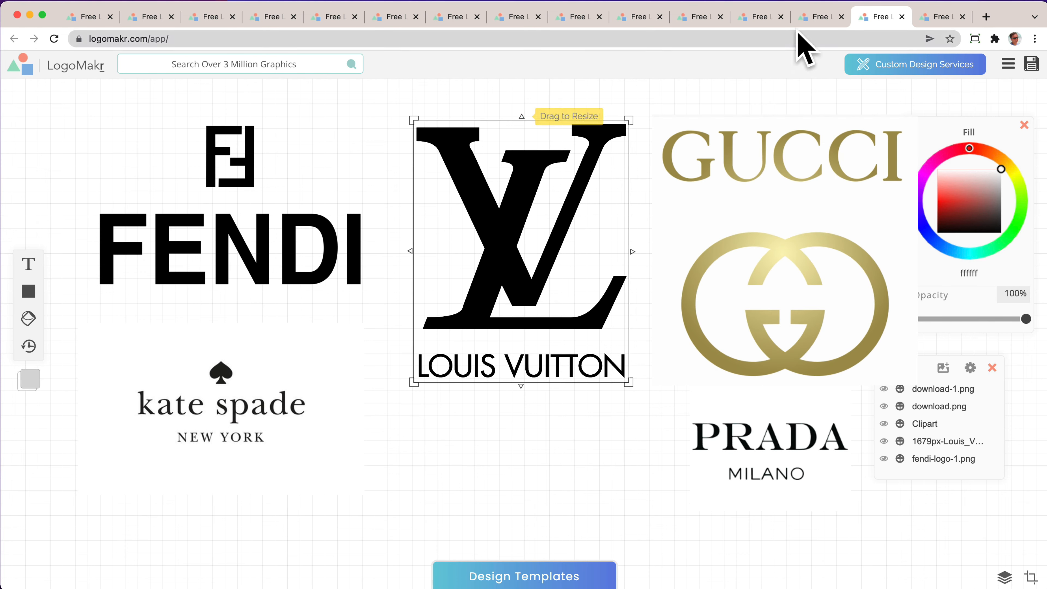
pyautogui.click(761, 138)
pyautogui.click(930, 18)
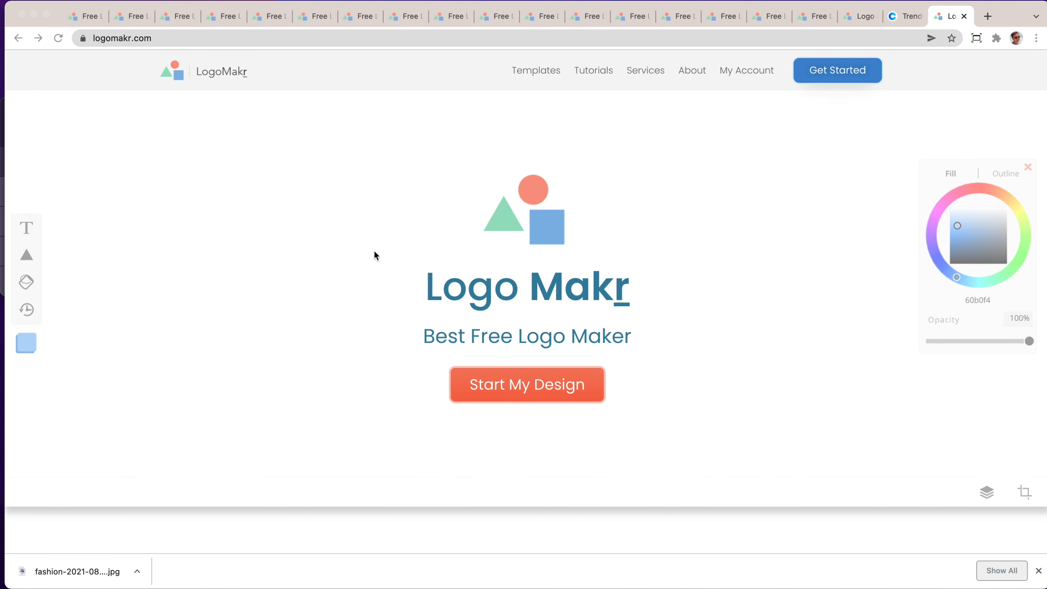
# Start a new blank logo design from the LogoMakr home page.
pyautogui.click(426, 291)
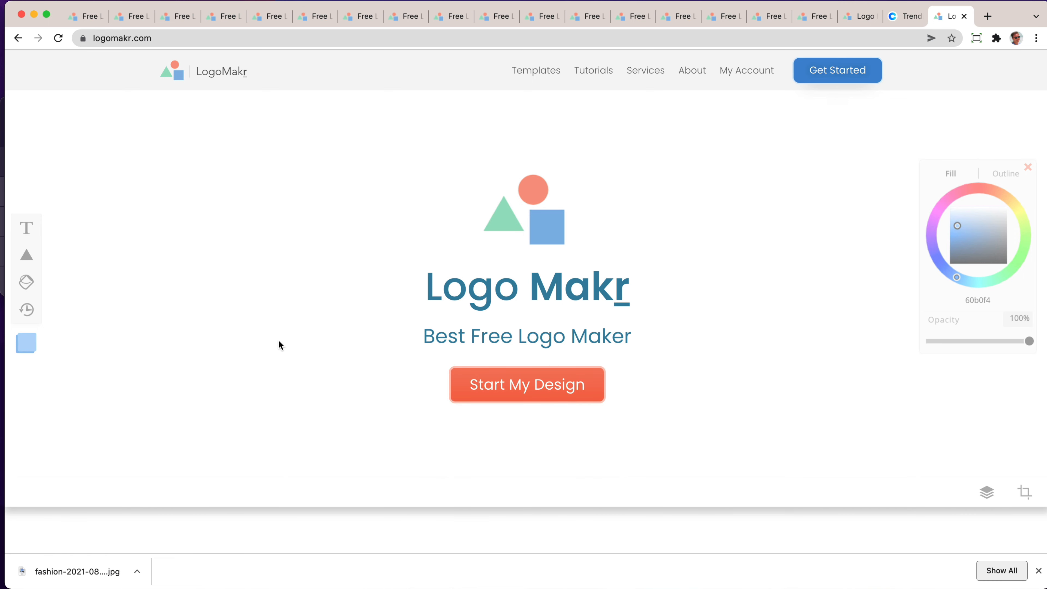
pyautogui.click(493, 390)
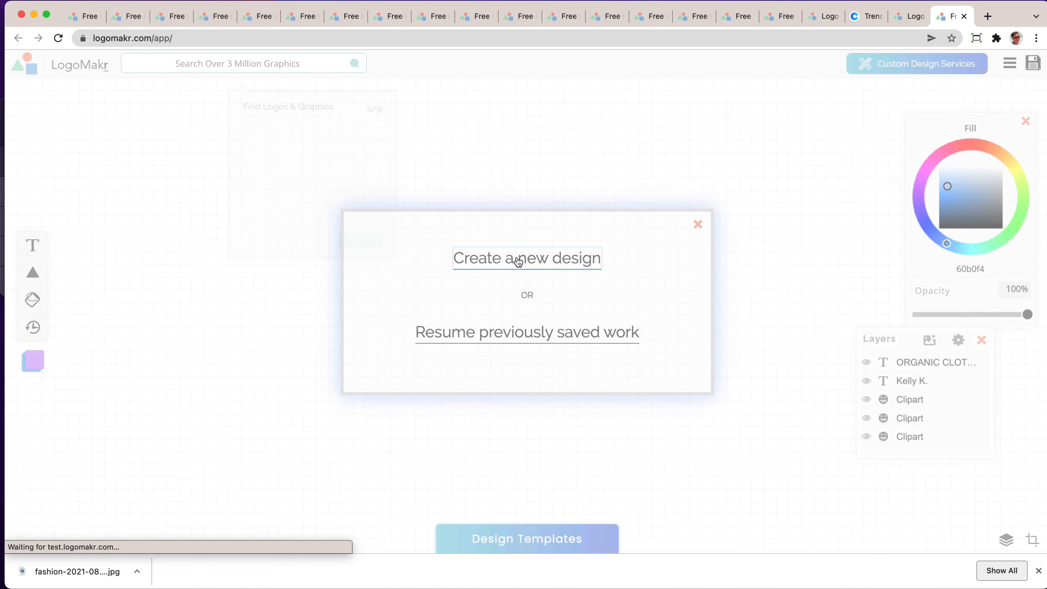
pyautogui.click(516, 259)
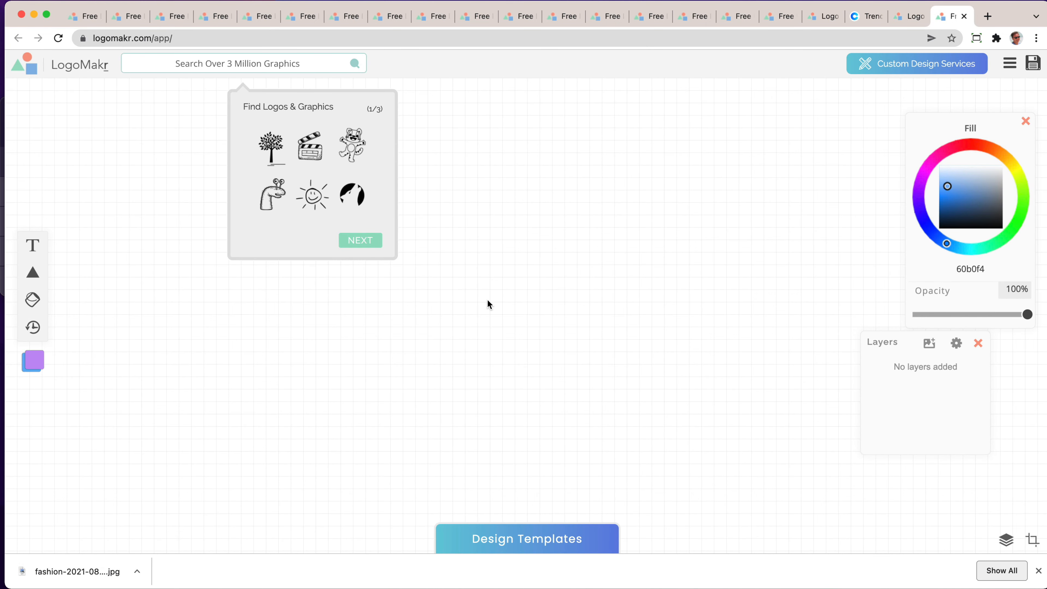
# Try out the high-heeled legs graphic from the library in bright green (39ff00) and delete it.
pyautogui.click(313, 63)
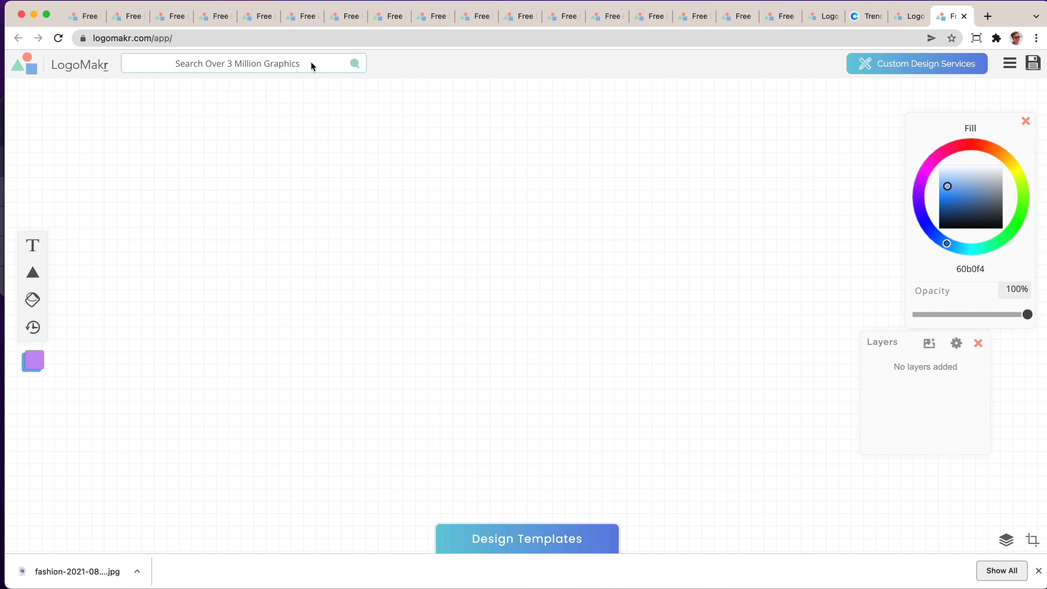
pyautogui.click(291, 63)
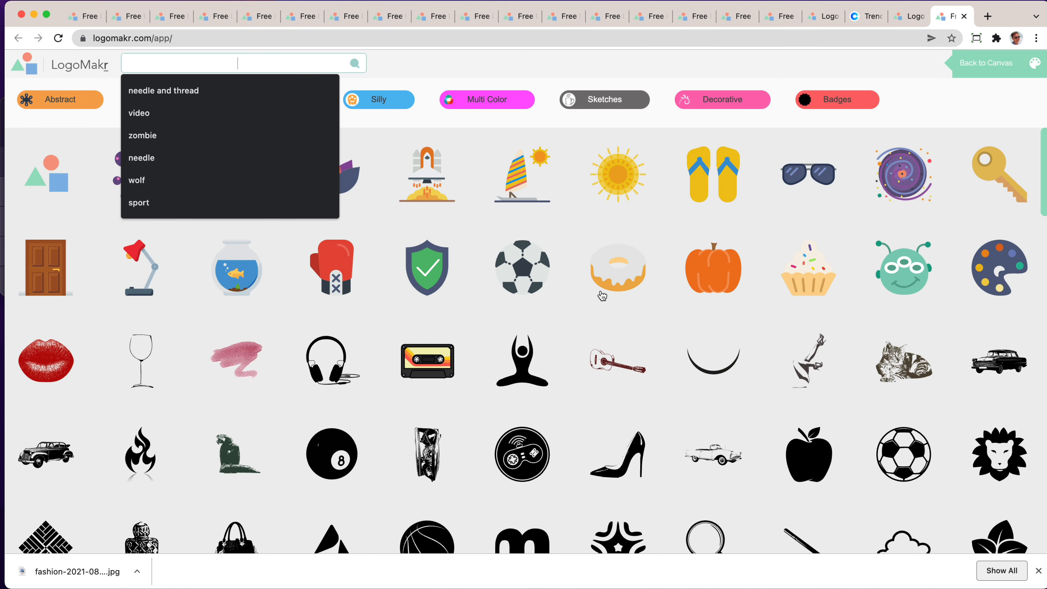
pyautogui.click(822, 373)
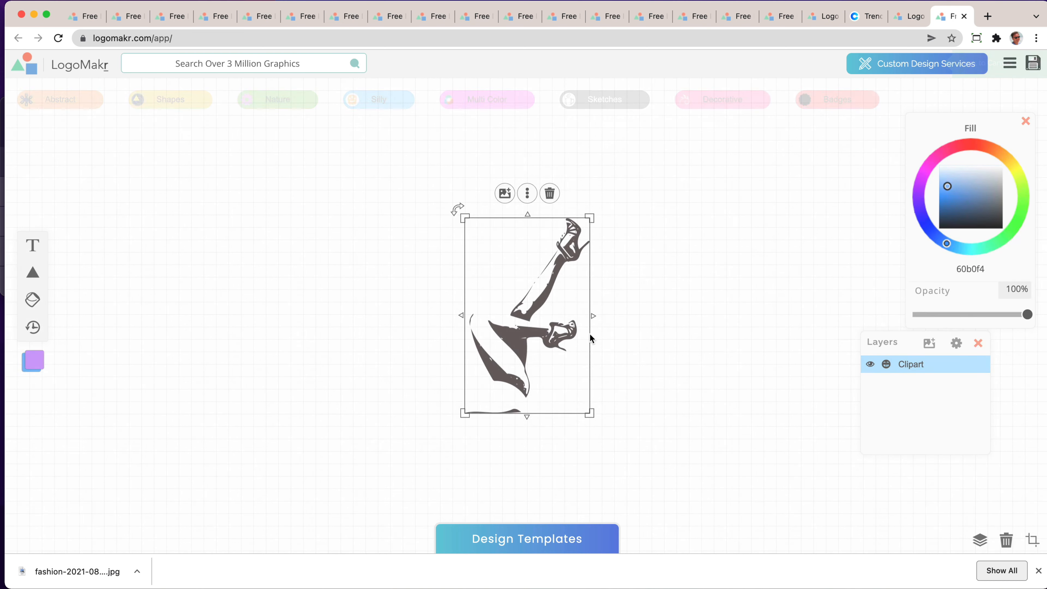
pyautogui.click(1012, 210)
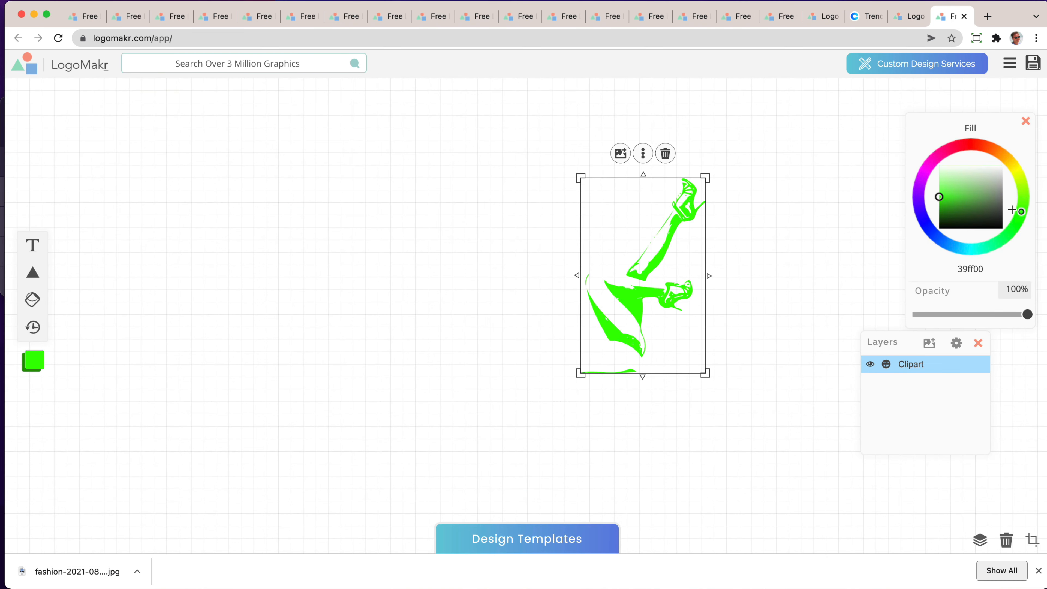
pyautogui.click(665, 154)
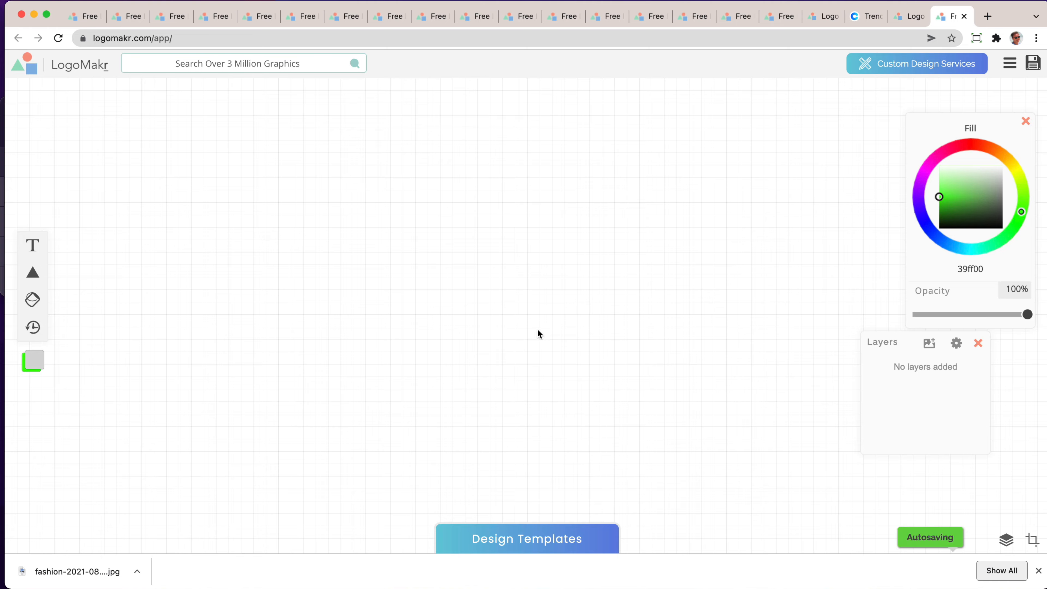
# Look through the ready-made design templates and close the collection.
pyautogui.click(548, 541)
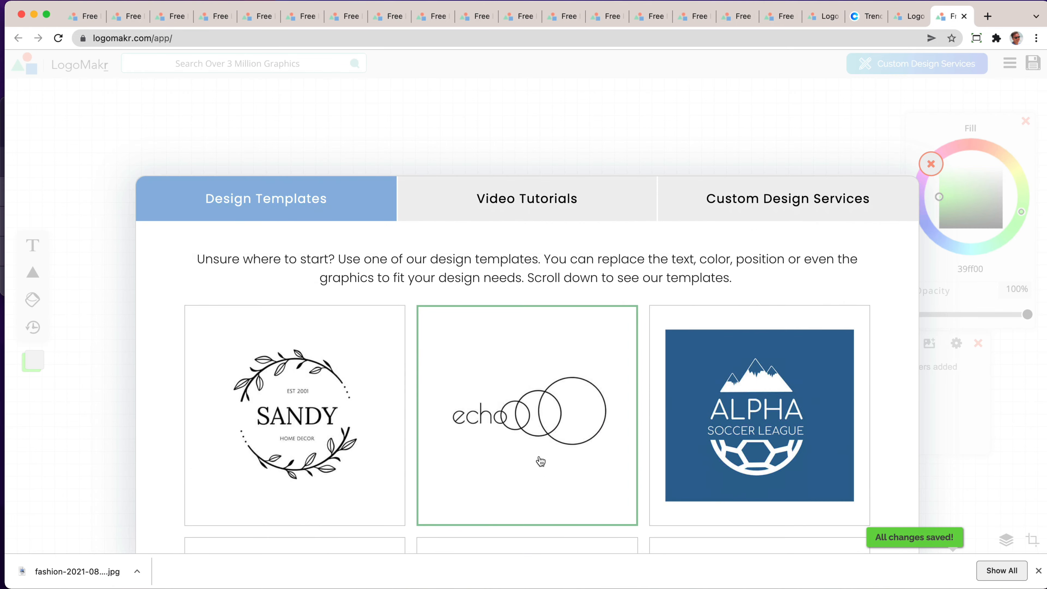
pyautogui.scroll(-10, 540, 461)
pyautogui.scroll(-5, 540, 461)
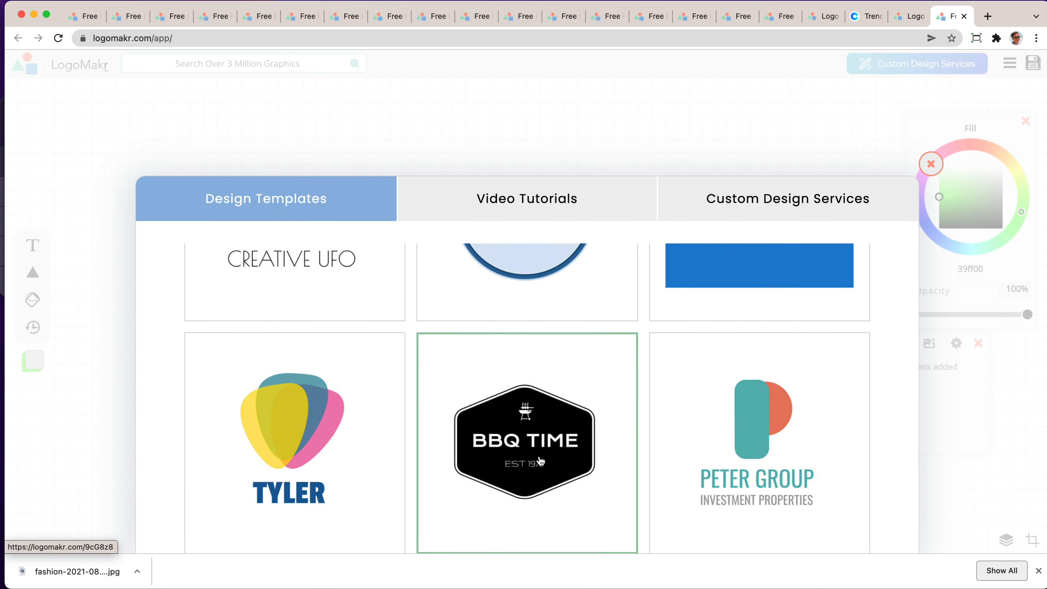
pyautogui.scroll(15, 540, 461)
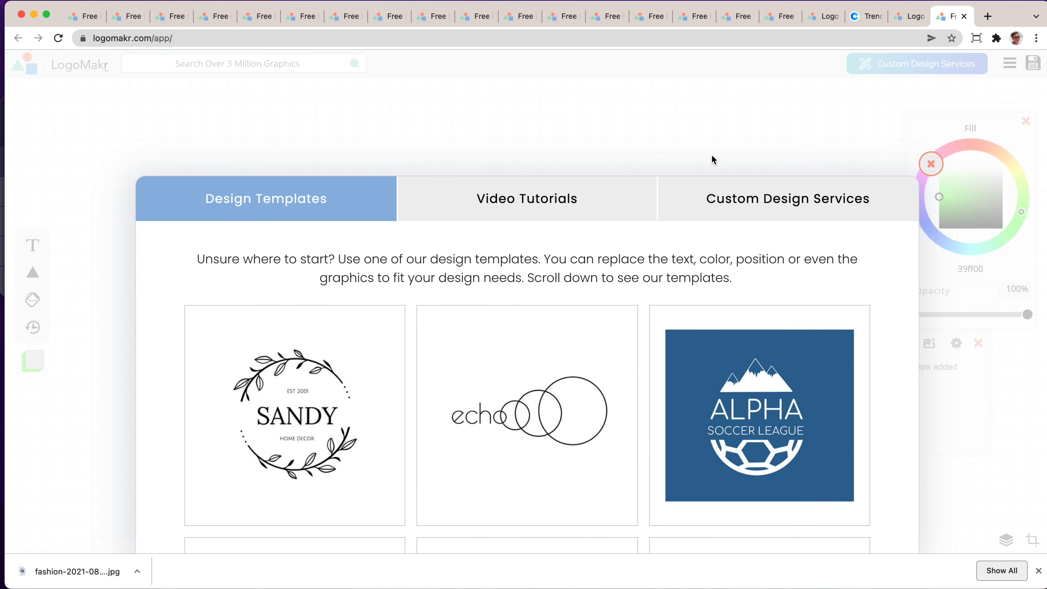
pyautogui.click(710, 165)
# Review the Style, Fonts, Graphics and Colors list in the other open design, and return to the blank canvas.
pyautogui.click(784, 19)
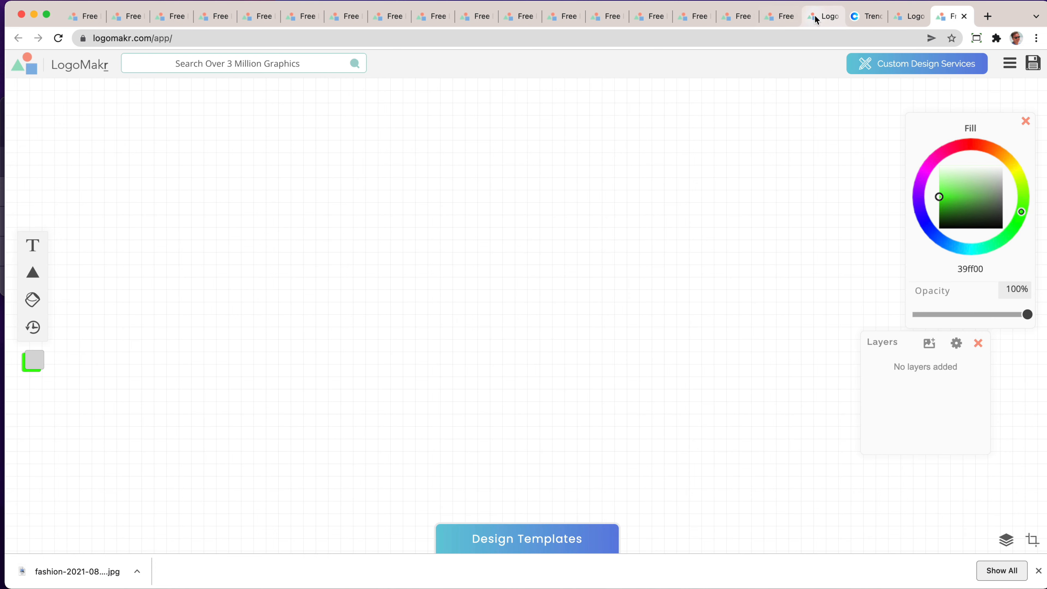
pyautogui.click(737, 17)
pyautogui.click(693, 17)
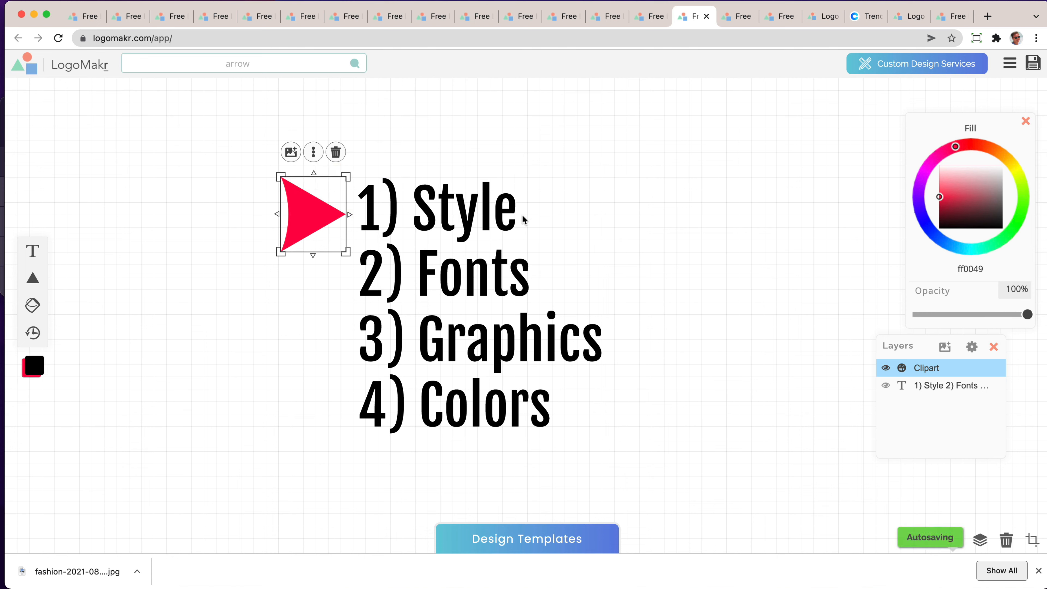
pyautogui.click(950, 18)
# Browse the design templates for a fashion logo and open the "fashion girl" template.
pyautogui.click(535, 541)
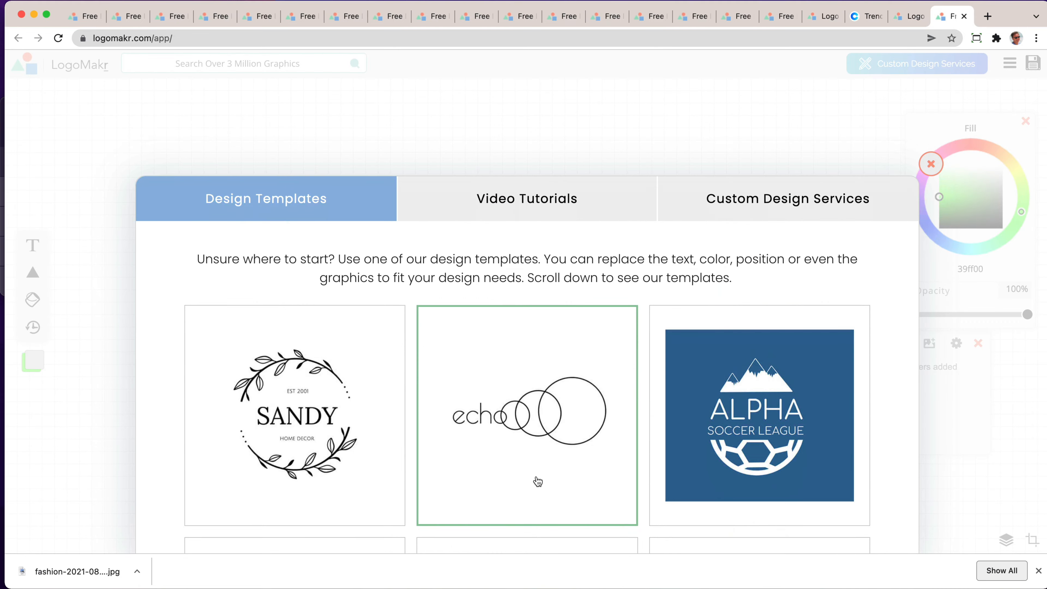
pyautogui.scroll(-15, 535, 483)
pyautogui.scroll(-5, 533, 470)
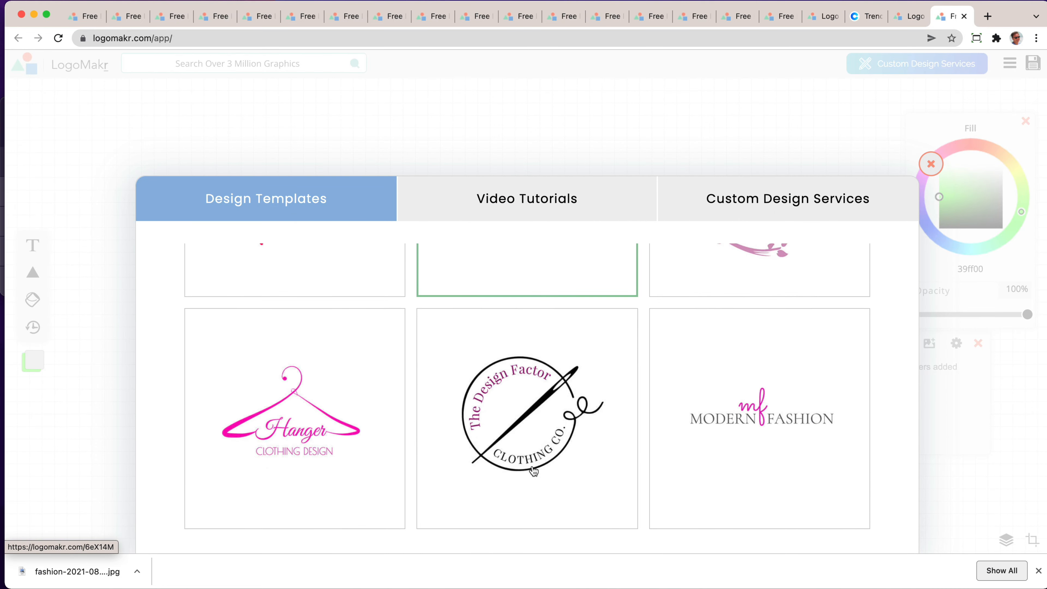
pyautogui.scroll(5, 533, 470)
pyautogui.scroll(-1, 533, 470)
pyautogui.scroll(3, 533, 470)
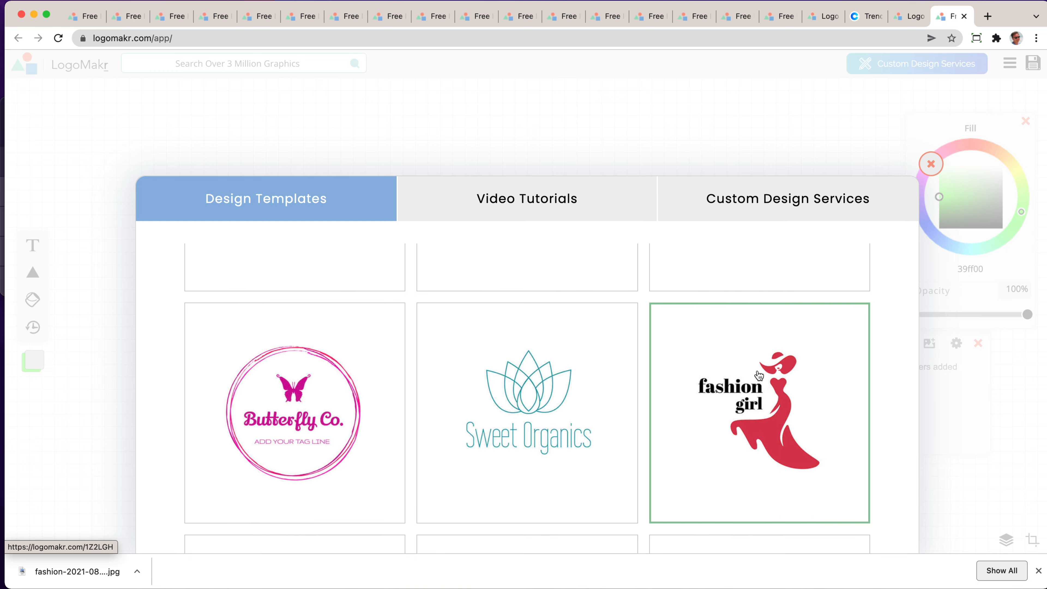
pyautogui.click(760, 395)
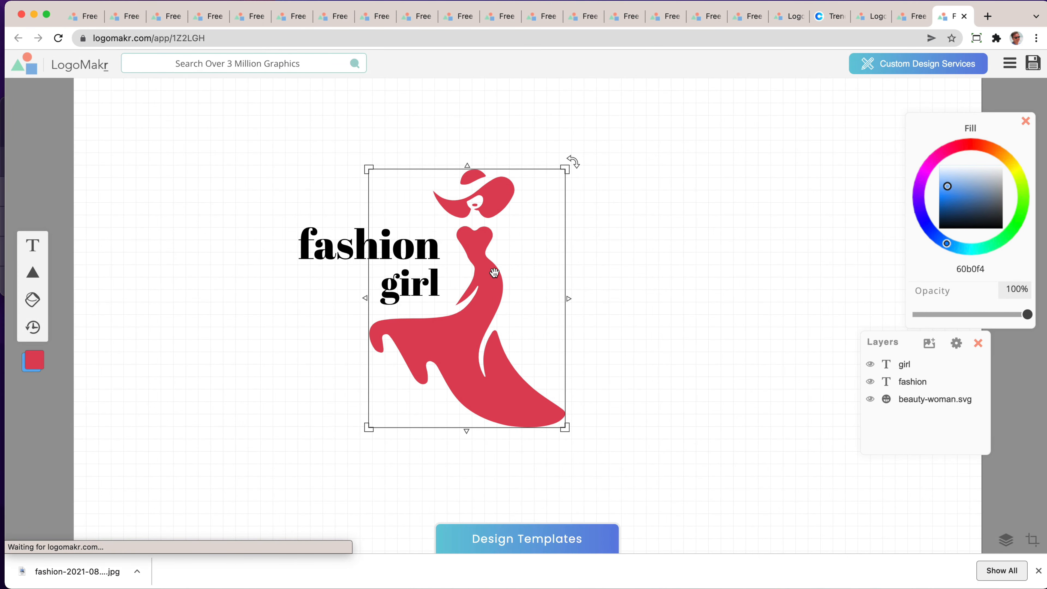
# Recolor the woman figure in the template to a darker red (bc3549).
pyautogui.click(492, 270)
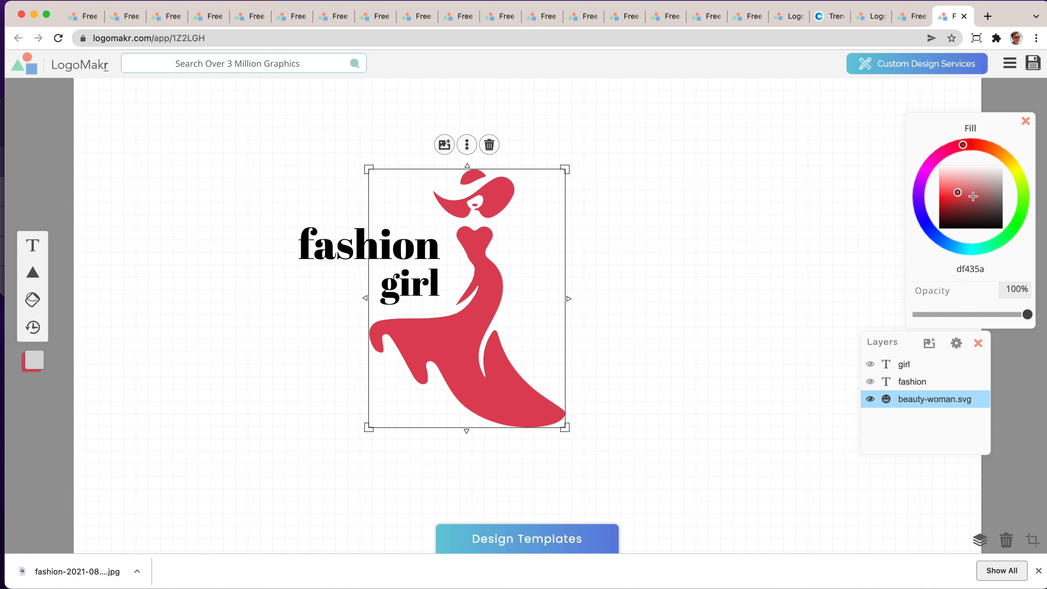
pyautogui.click(966, 211)
pyautogui.click(967, 198)
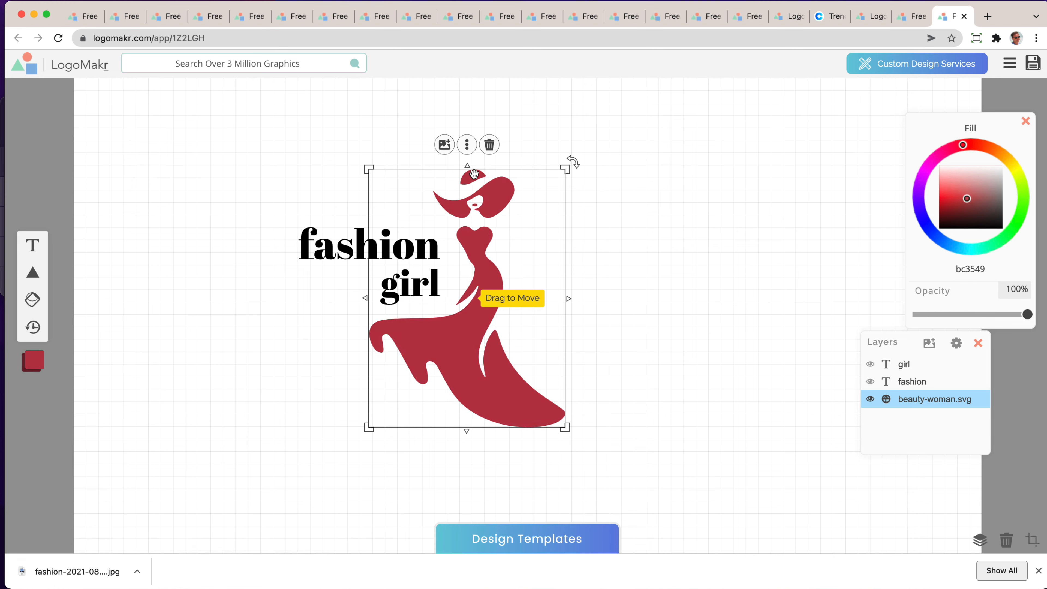
# Replace the woman figure with the long wavy-haired woman's face, found by searching the graphics for "girl".
pyautogui.click(445, 145)
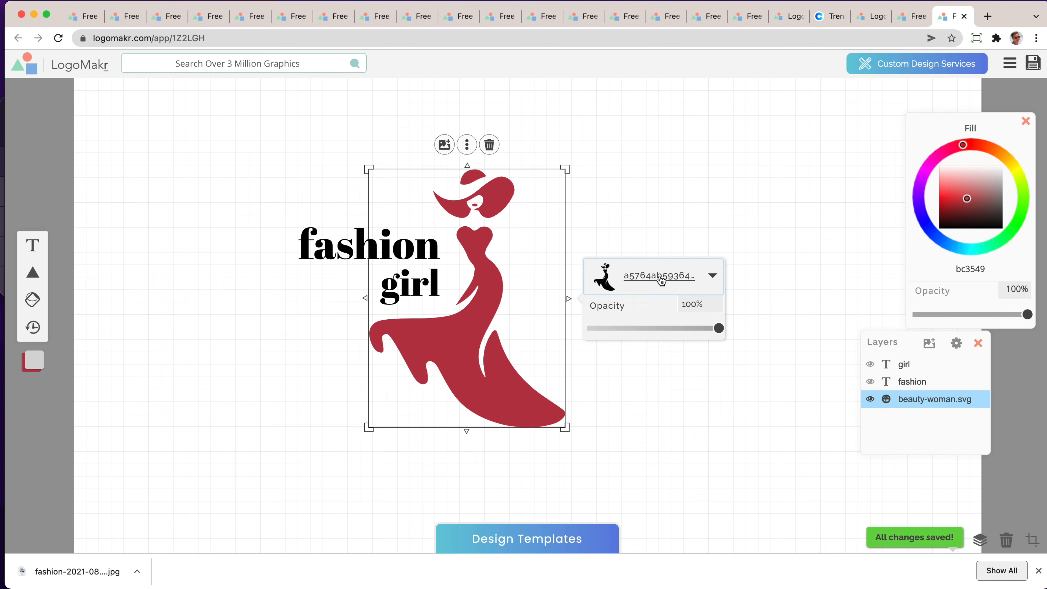
pyautogui.click(661, 280)
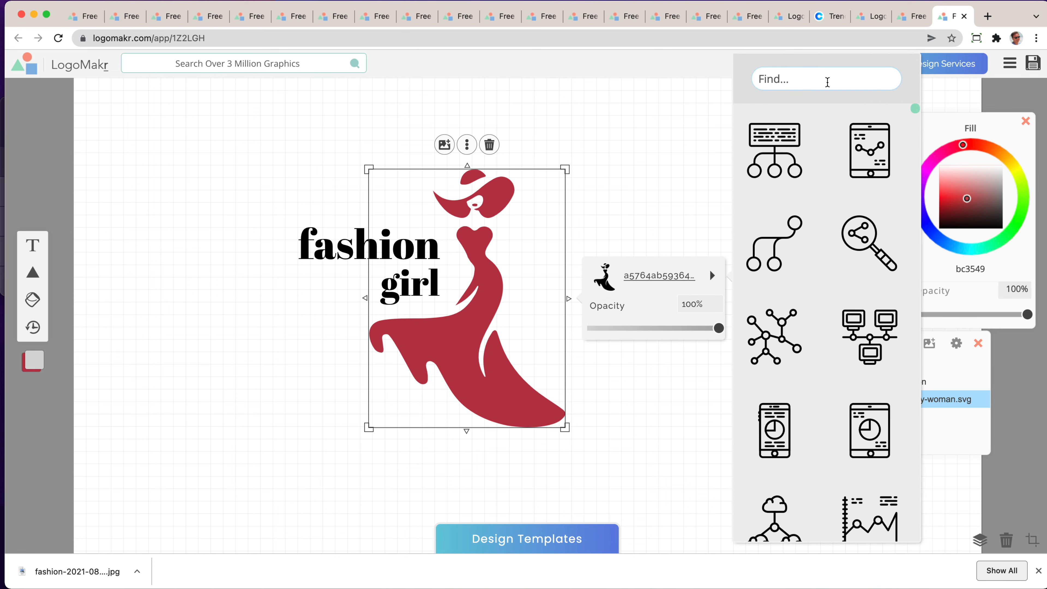
pyautogui.write('beauty')
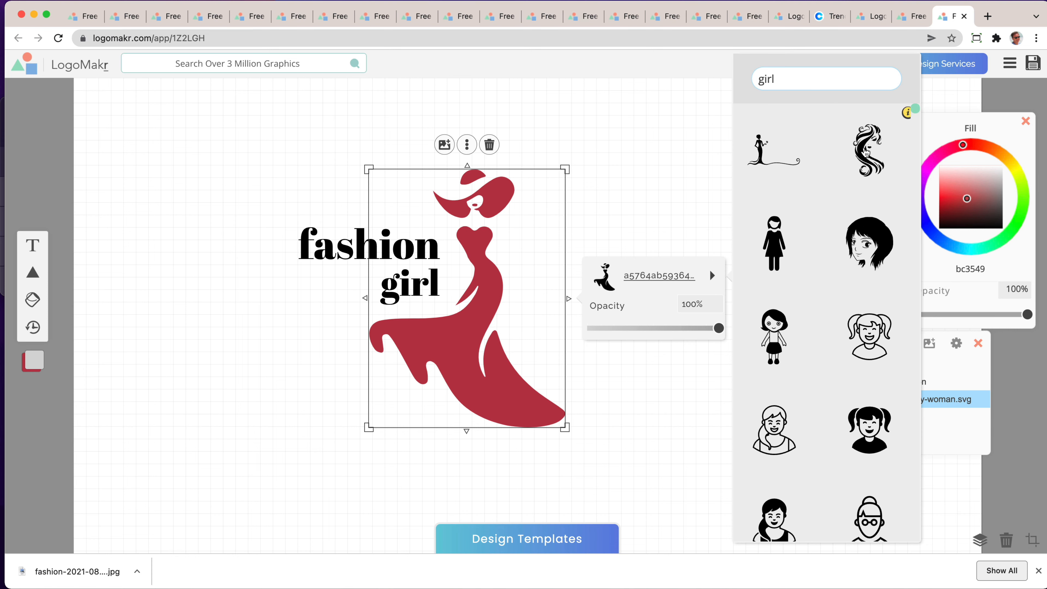
pyautogui.click(866, 153)
# Arrange the woman's face on the left part of the canvas with the words "fashion" and "girl" beside her hair.
pyautogui.moveTo(464, 261); pyautogui.dragTo(266, 221)
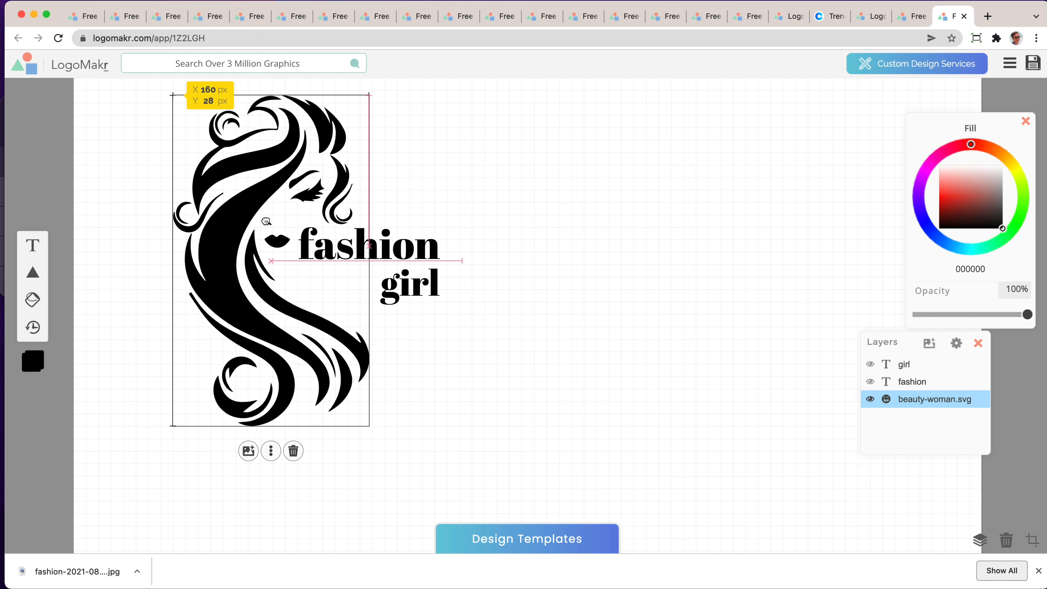
pyautogui.moveTo(497, 206); pyautogui.dragTo(417, 298)
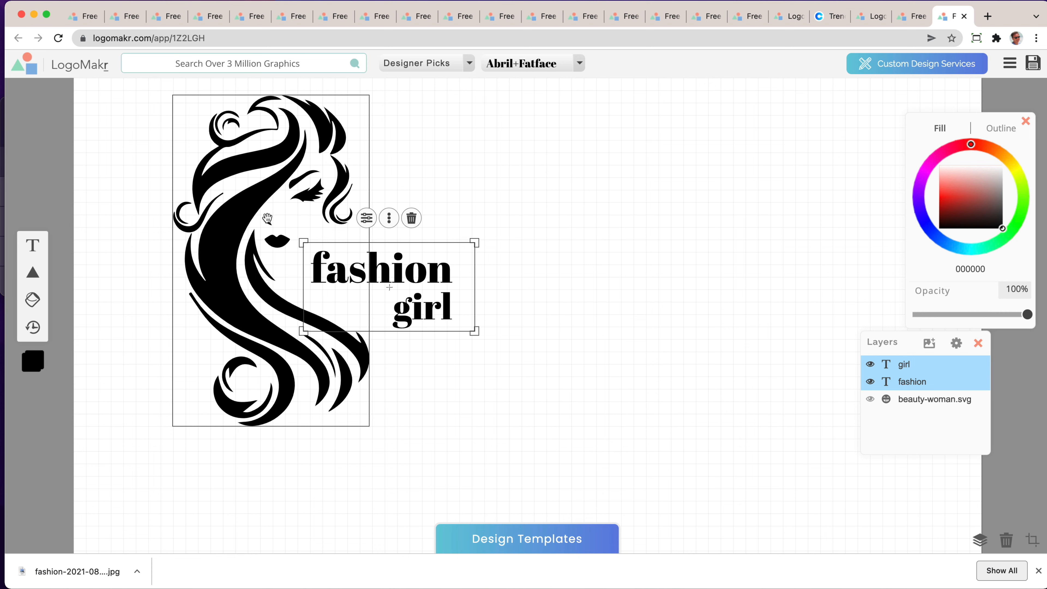
pyautogui.moveTo(250, 151); pyautogui.dragTo(241, 145)
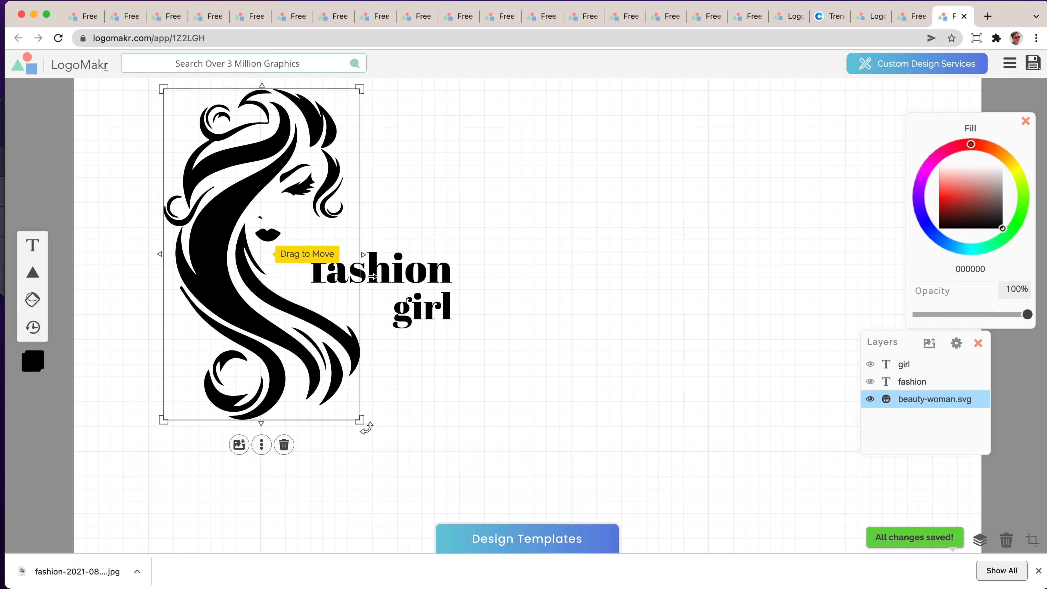
pyautogui.moveTo(406, 275)
pyautogui.mouseDown()
pyautogui.moveTo(434, 275)
pyautogui.moveTo(411, 275)
pyautogui.mouseUp()
# Try enlarging the woman's face and both words together, and undo the resize.
pyautogui.moveTo(495, 160); pyautogui.dragTo(231, 371)
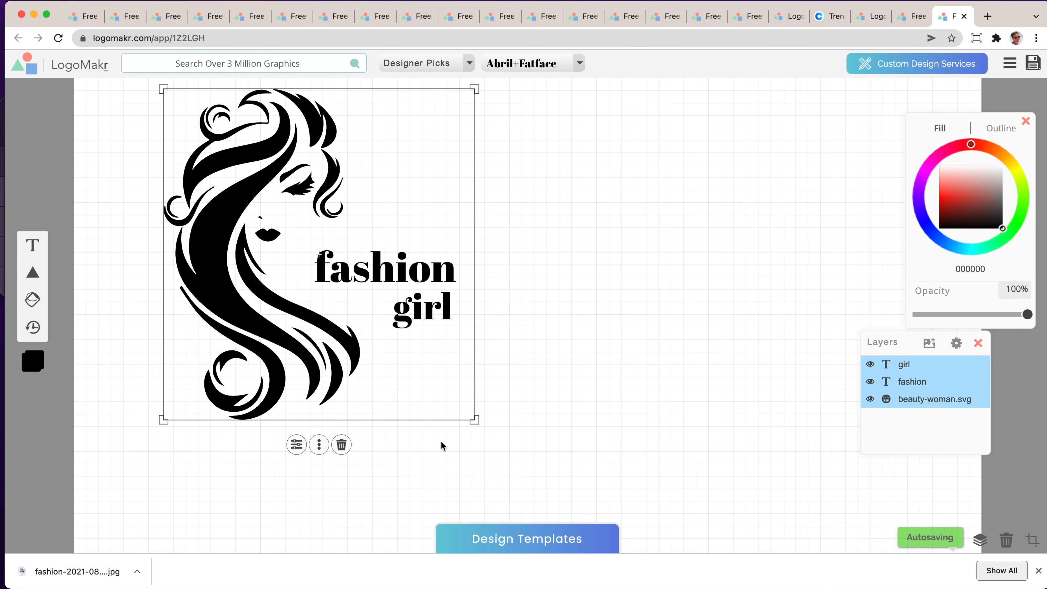
pyautogui.moveTo(475, 420); pyautogui.dragTo(752, 514)
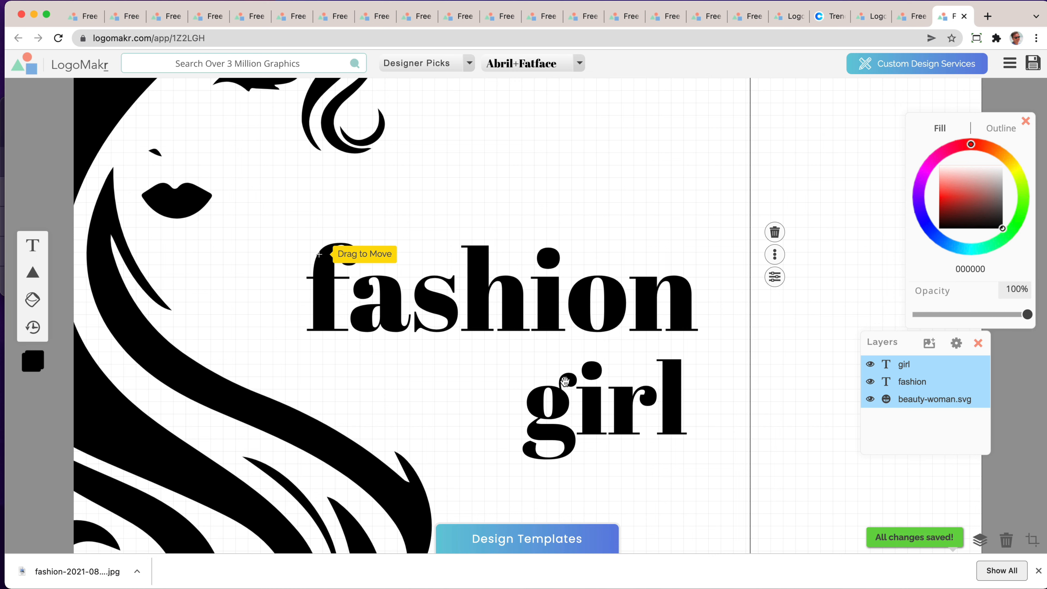
pyautogui.click(430, 259)
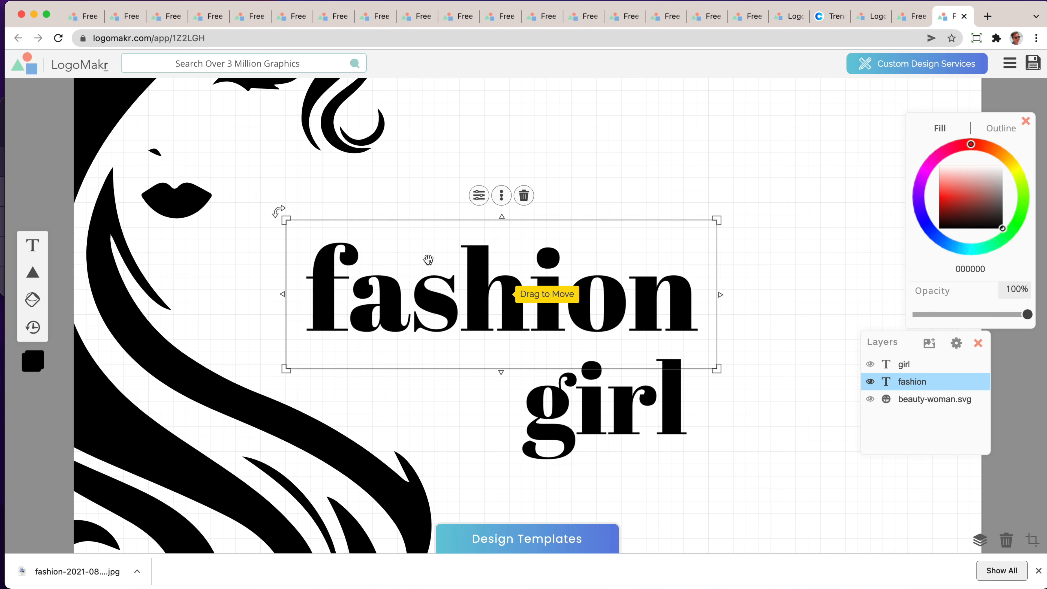
pyautogui.scroll(-5, 584, 249)
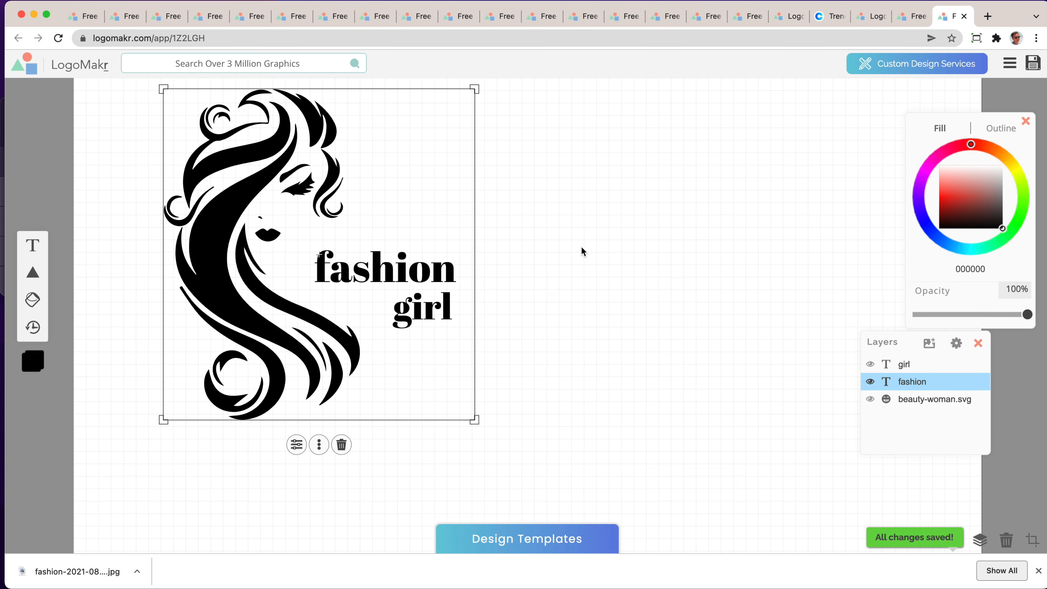
# Change the font of the words "fashion" and "girl" to Amatic SC.
pyautogui.click(540, 262)
pyautogui.click(427, 262)
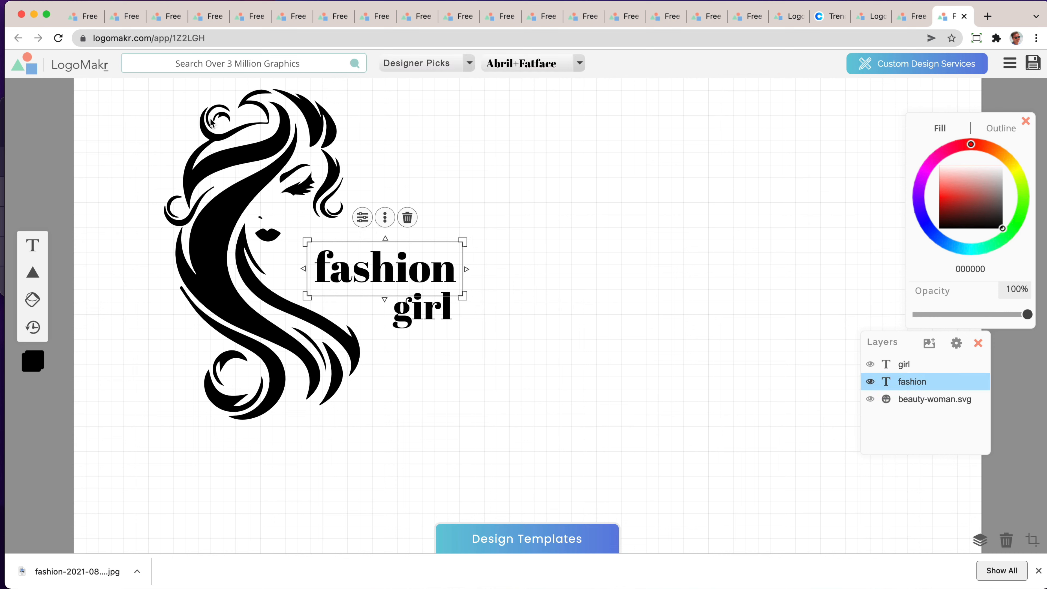
pyautogui.click(305, 253)
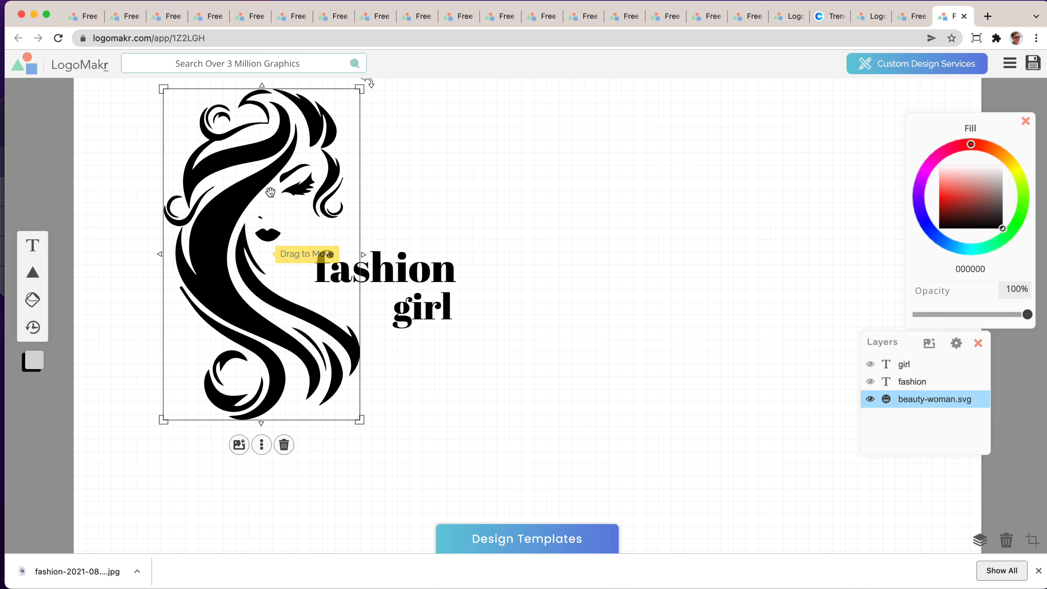
pyautogui.click(404, 274)
pyautogui.click(533, 71)
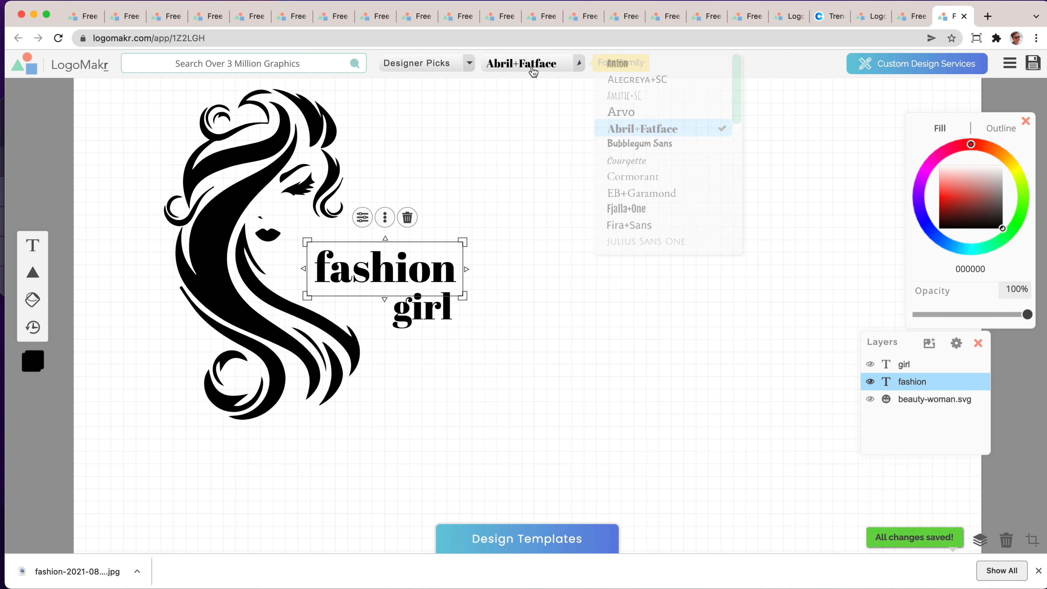
pyautogui.click(658, 97)
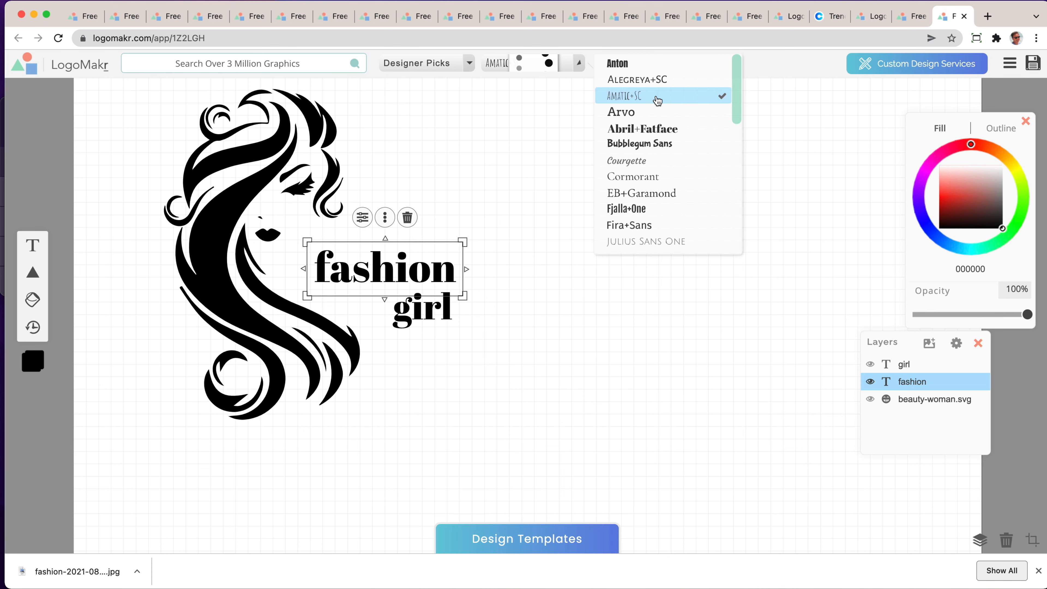
pyautogui.click(437, 309)
pyautogui.click(534, 65)
pyautogui.click(624, 98)
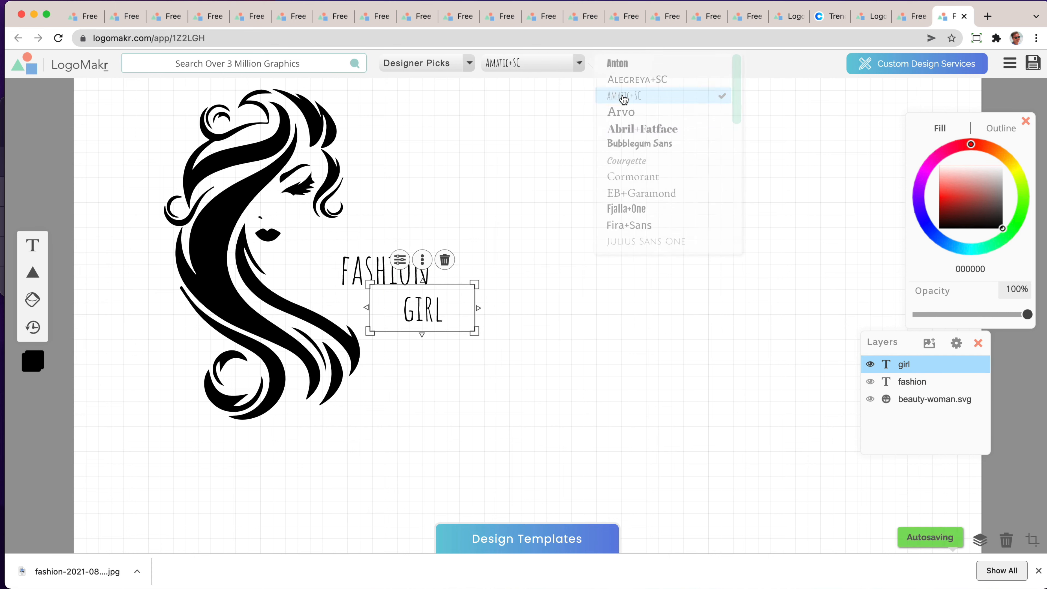
pyautogui.click(575, 202)
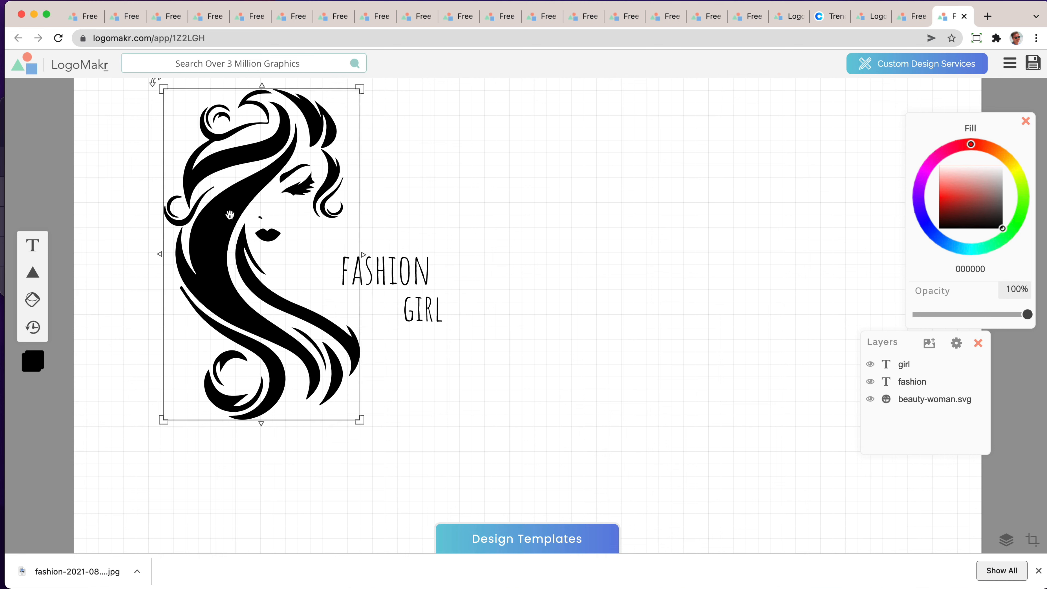
# Set both words, "fashion" and "girl", back to the Abril Fatface font together.
pyautogui.moveTo(414, 208); pyautogui.dragTo(479, 334)
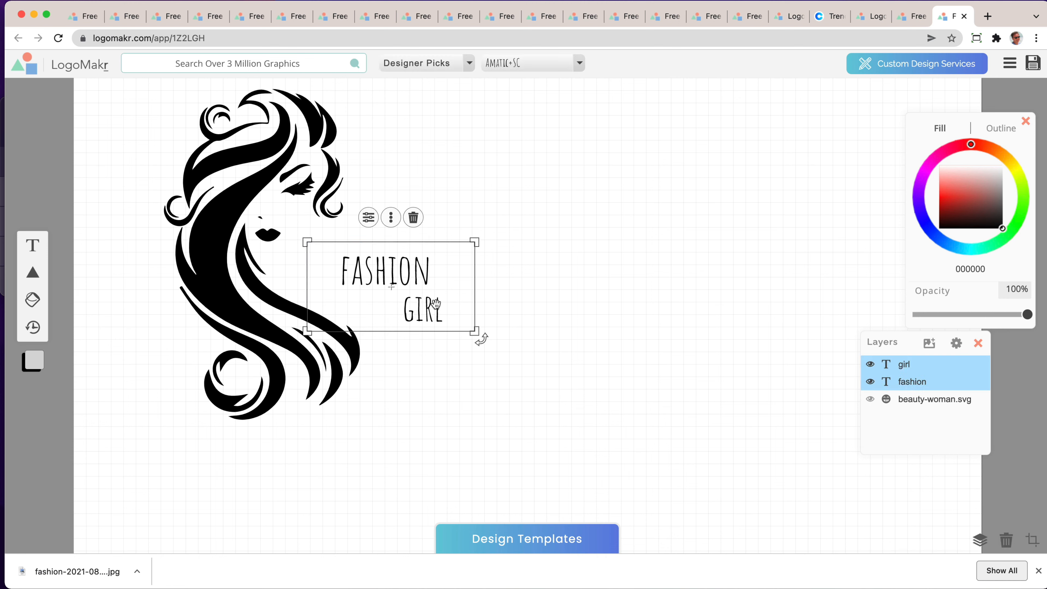
pyautogui.click(505, 64)
pyautogui.click(651, 130)
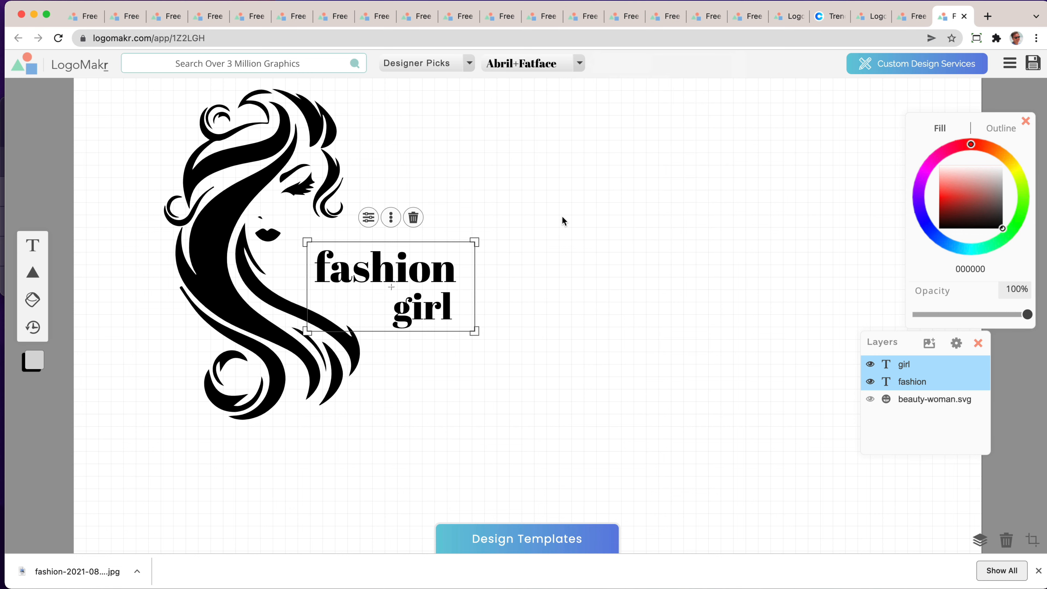
pyautogui.click(528, 252)
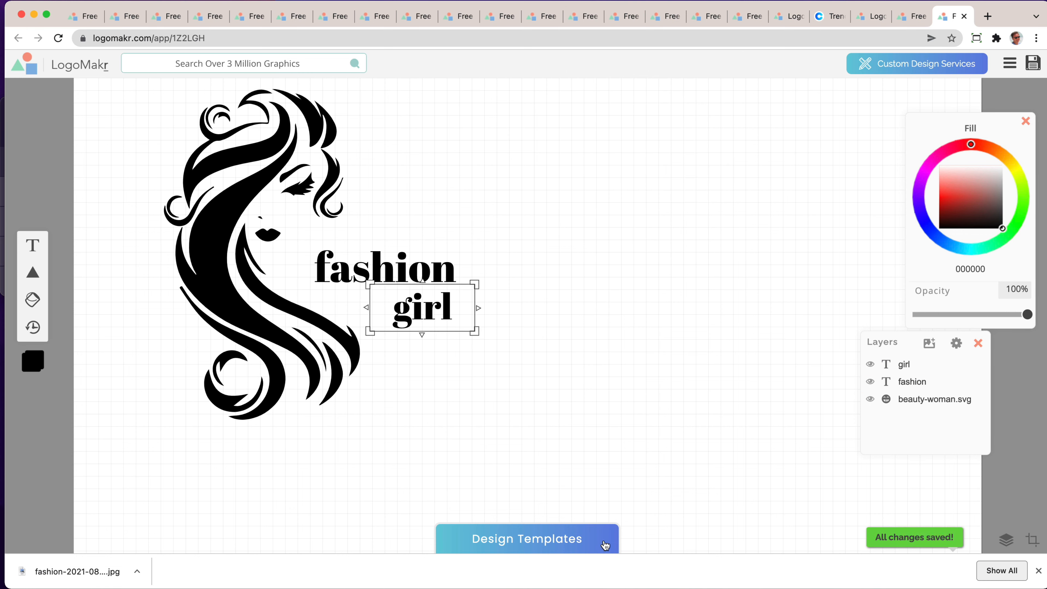
# Browse the design templates and open the "Sweet Organics" lotus template.
pyautogui.click(556, 542)
pyautogui.scroll(-10, 591, 477)
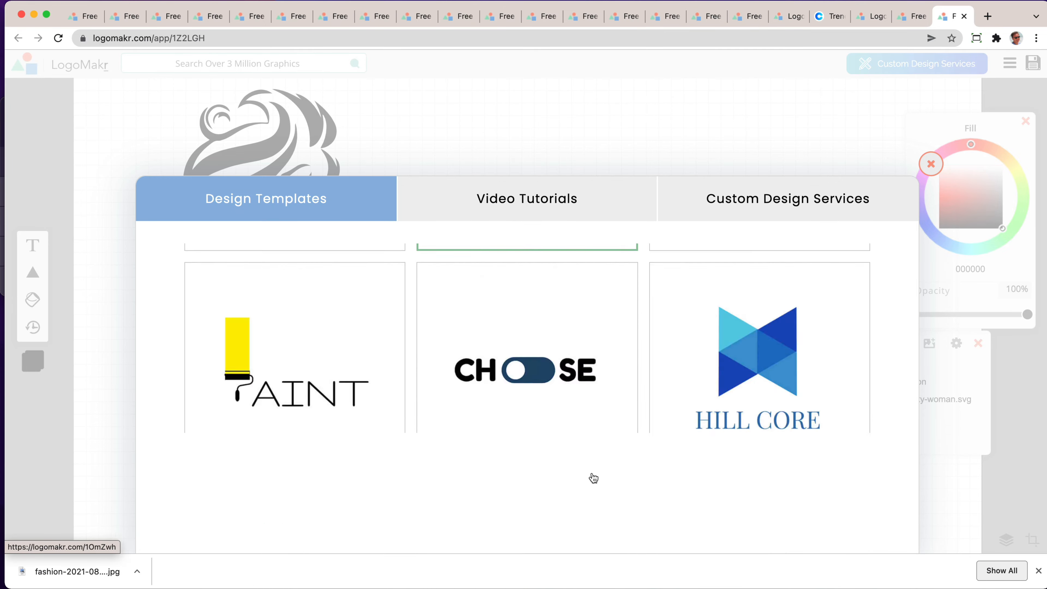
pyautogui.scroll(-15, 594, 478)
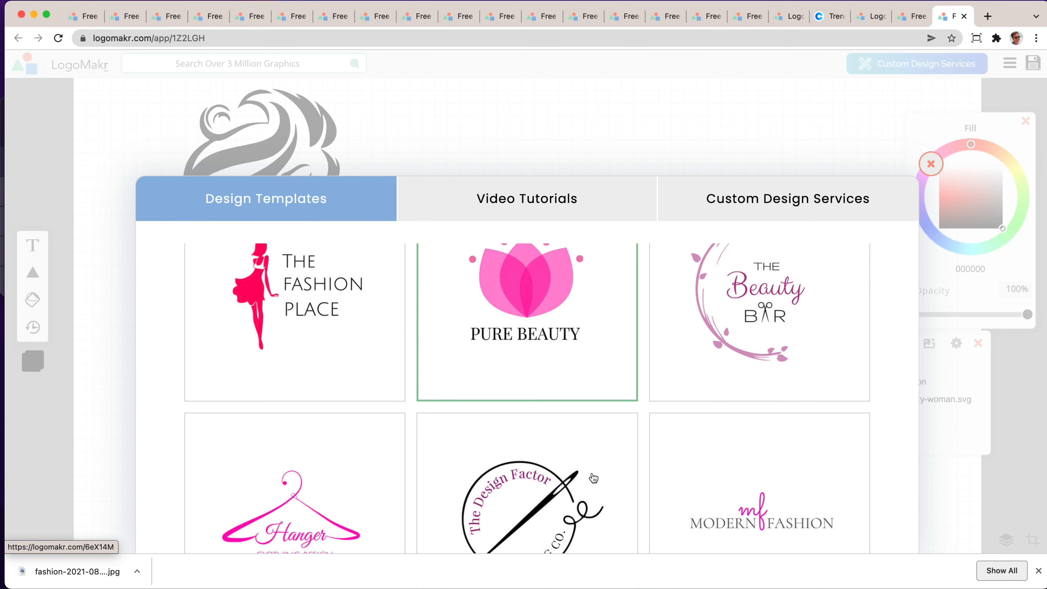
pyautogui.scroll(-3, 593, 478)
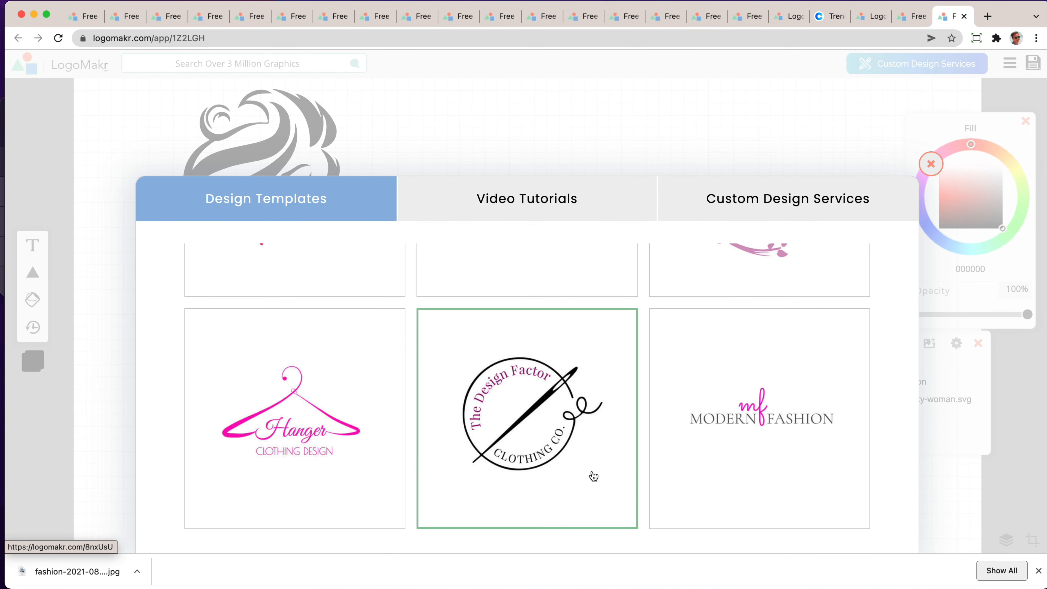
pyautogui.scroll(15, 594, 476)
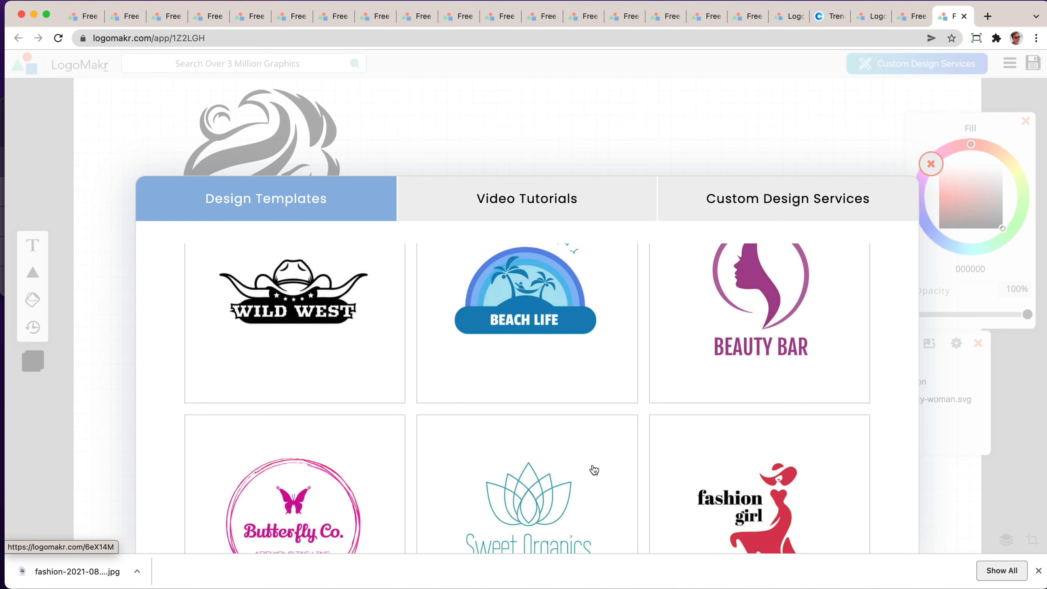
pyautogui.scroll(-3, 593, 470)
pyautogui.click(559, 449)
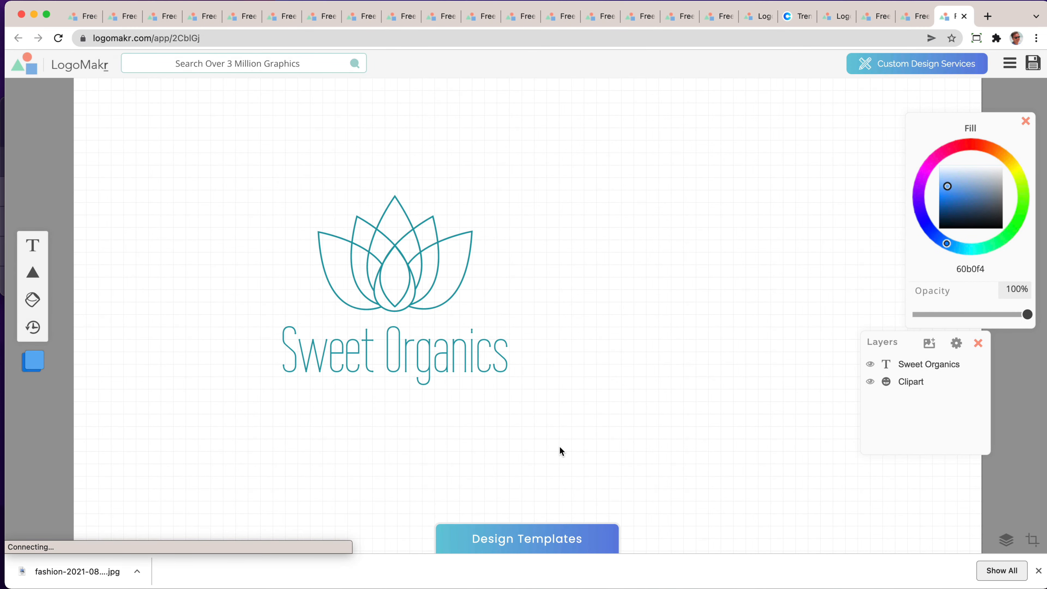
# Enlarge the lotus and the "Sweet Organics" text together slightly and shift them toward the middle of the canvas.
pyautogui.click(412, 284)
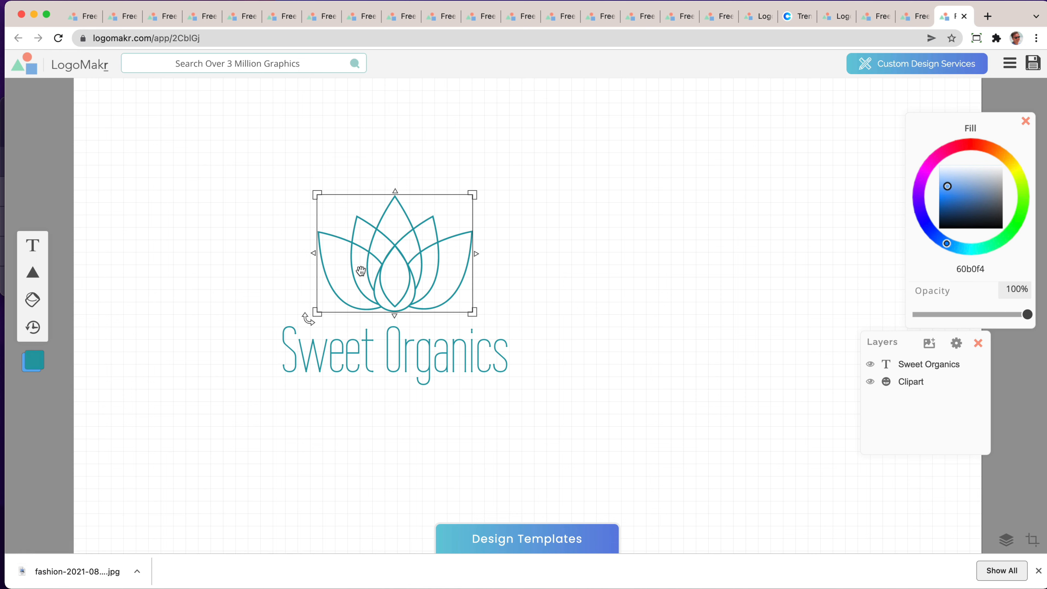
pyautogui.moveTo(524, 164); pyautogui.dragTo(268, 410)
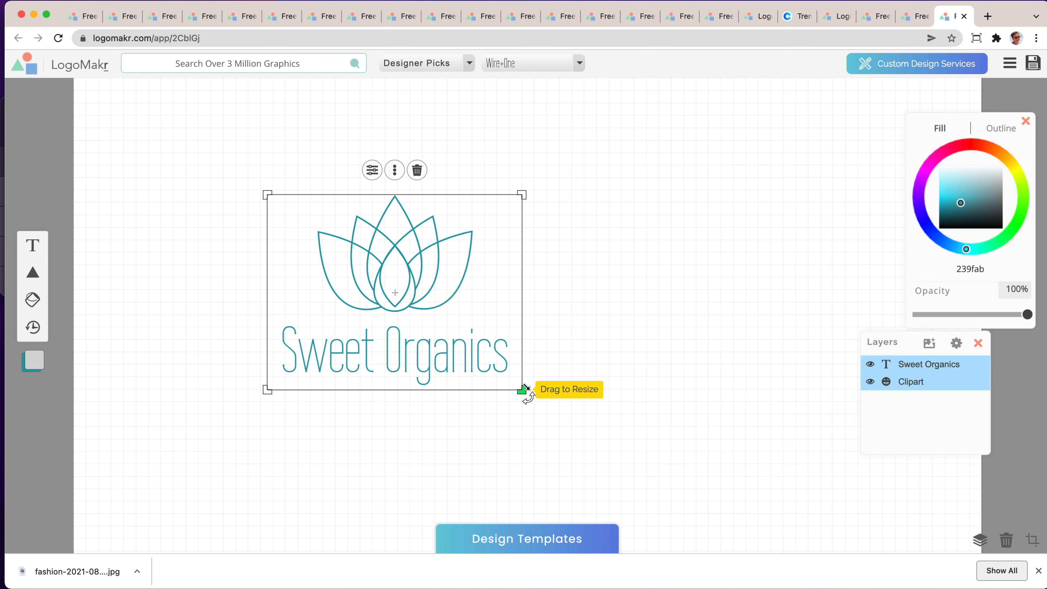
pyautogui.moveTo(524, 389); pyautogui.dragTo(680, 475)
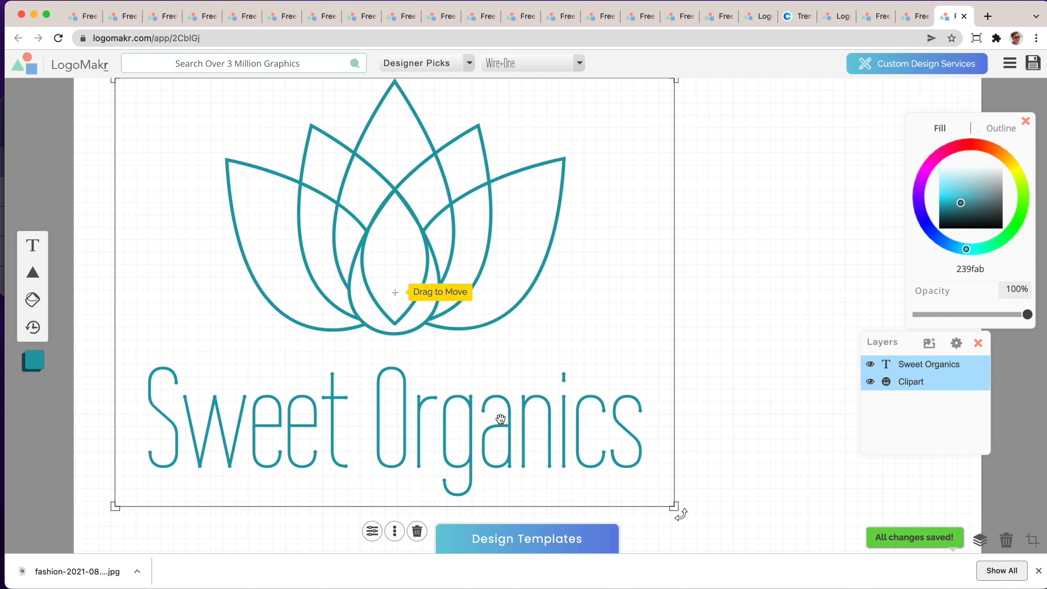
pyautogui.moveTo(674, 505); pyautogui.dragTo(540, 397)
pyautogui.moveTo(375, 289); pyautogui.dragTo(460, 292)
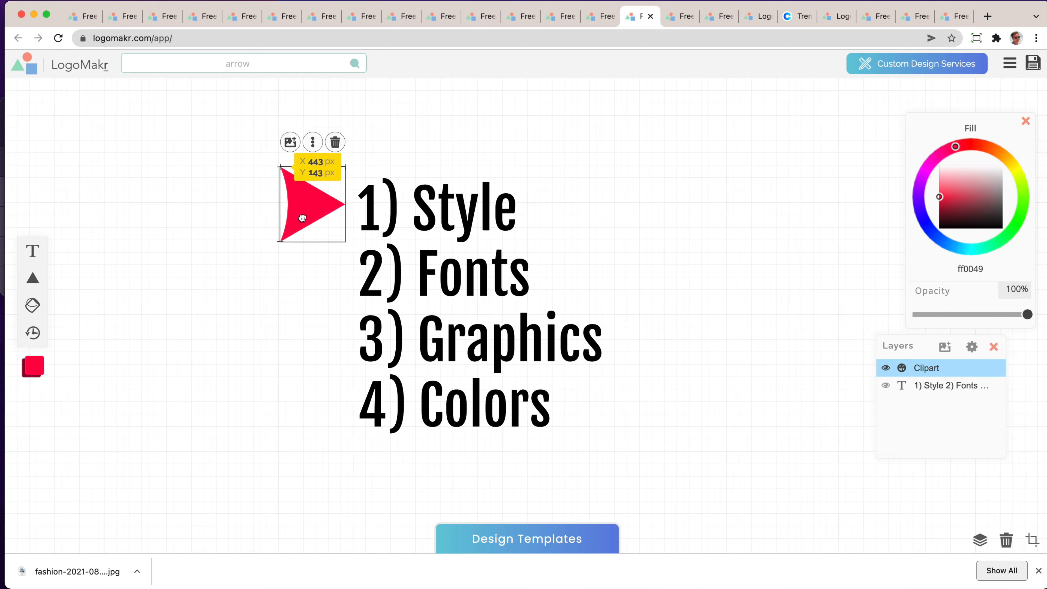
# In the logo checklist design, move the red arrow down beside "4) Colors".
pyautogui.moveTo(302, 285); pyautogui.dragTo(311, 418)
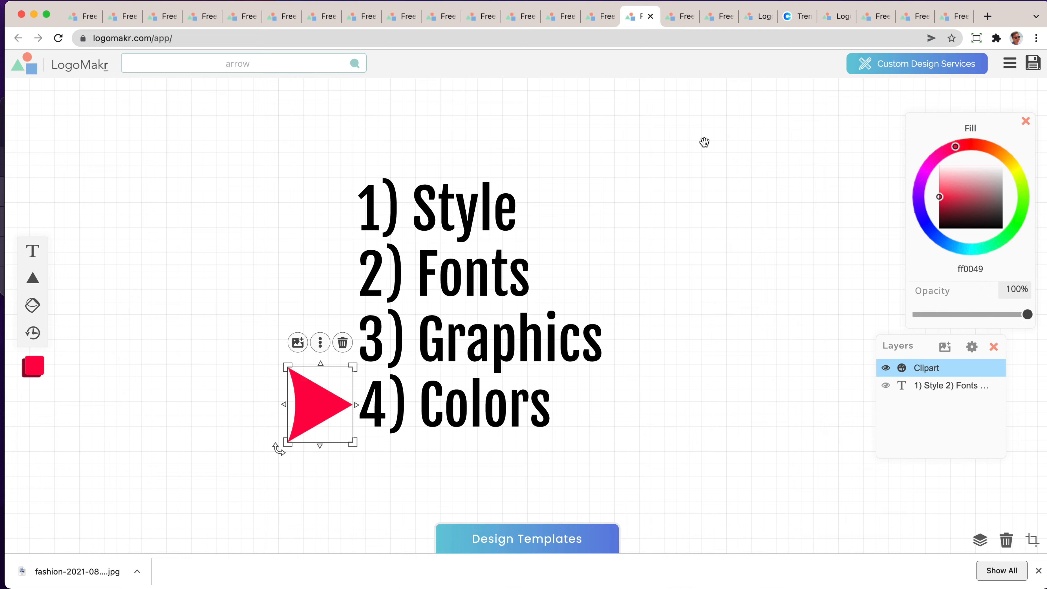
# Switch to the Coolors site and load its home page at coolors.co.
pyautogui.click(800, 16)
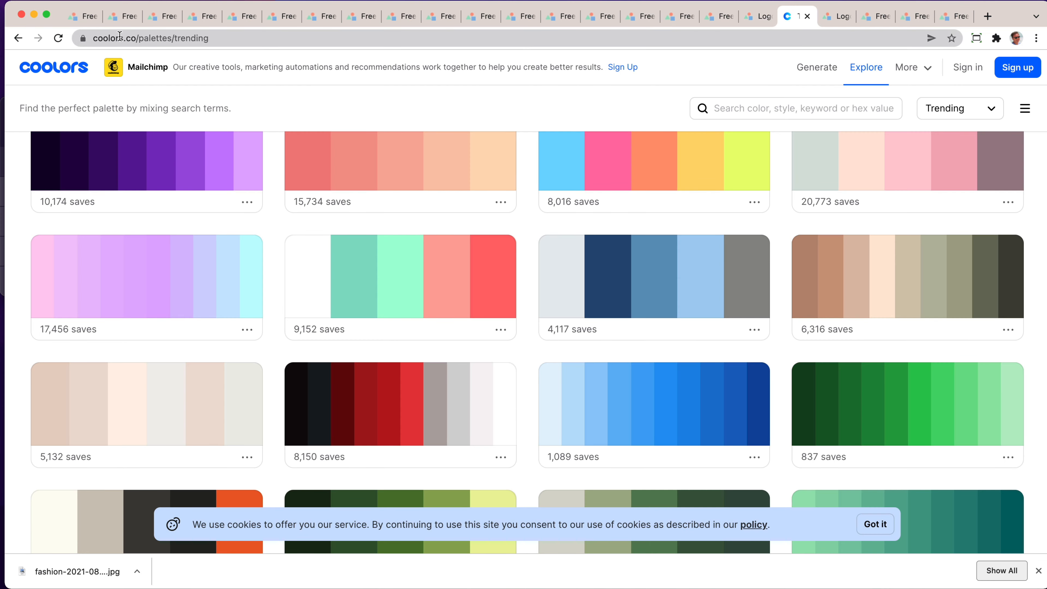
pyautogui.moveTo(137, 38); pyautogui.dragTo(381, 39)
pyautogui.press('BackSpace')
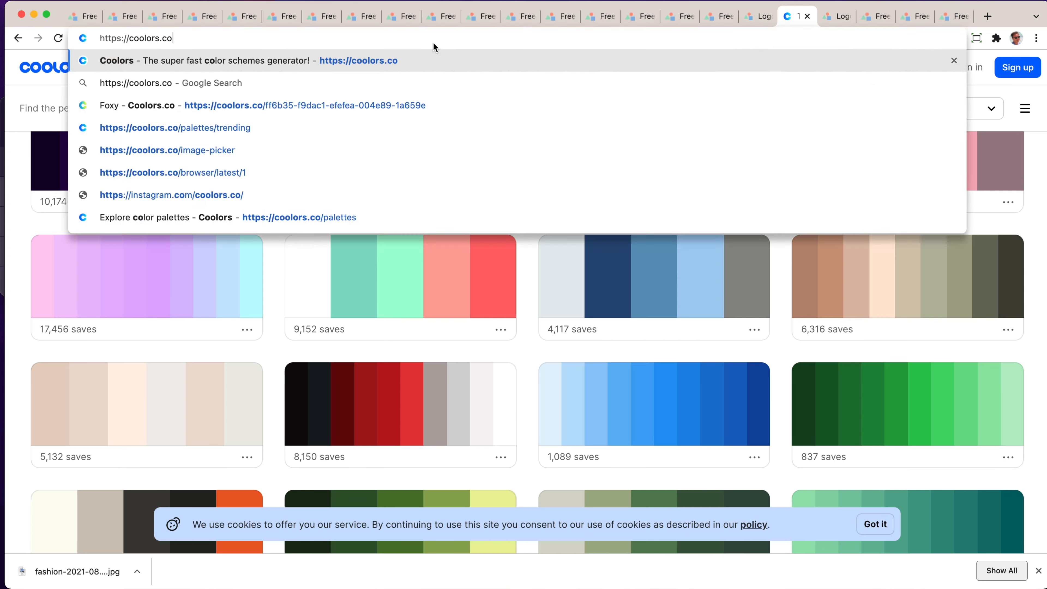
pyautogui.press('Return')
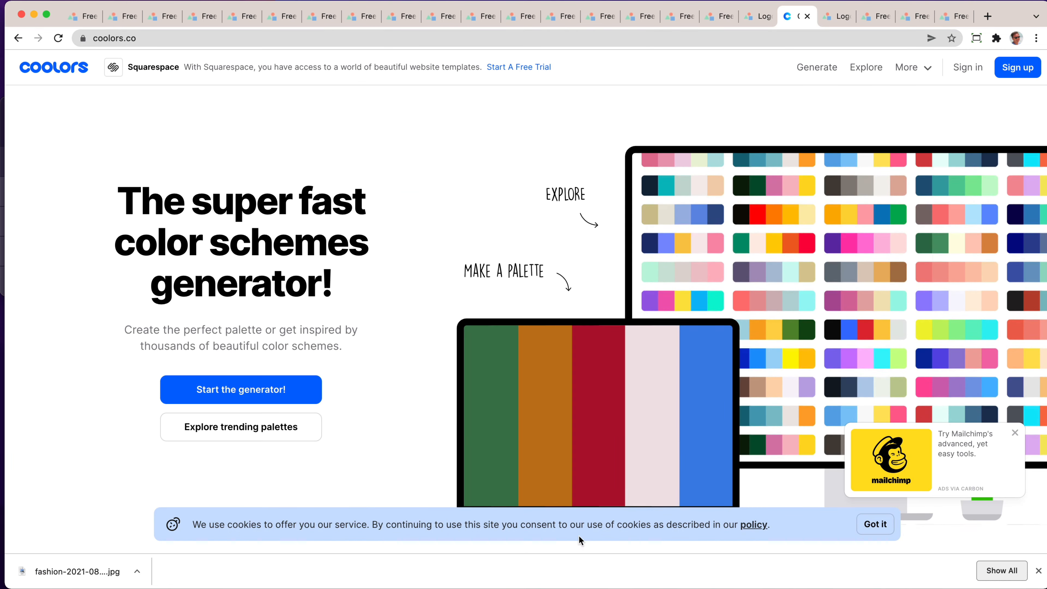
# Explore the trending color palettes and copy the slate-blue color 8e9aaf from the slate, lilac and pink palette.
pyautogui.click(866, 69)
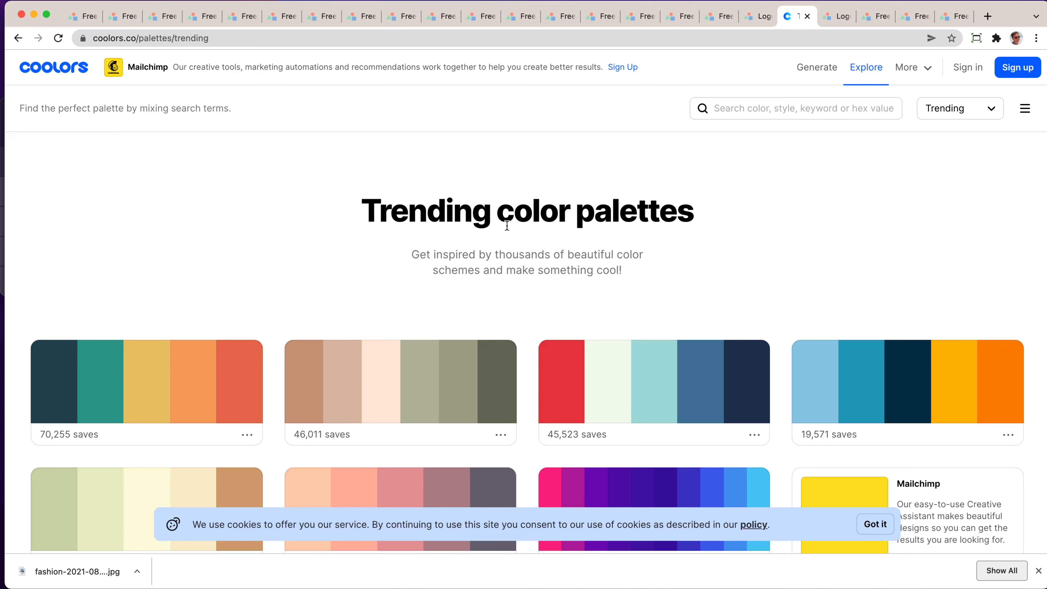
pyautogui.scroll(-10, 508, 227)
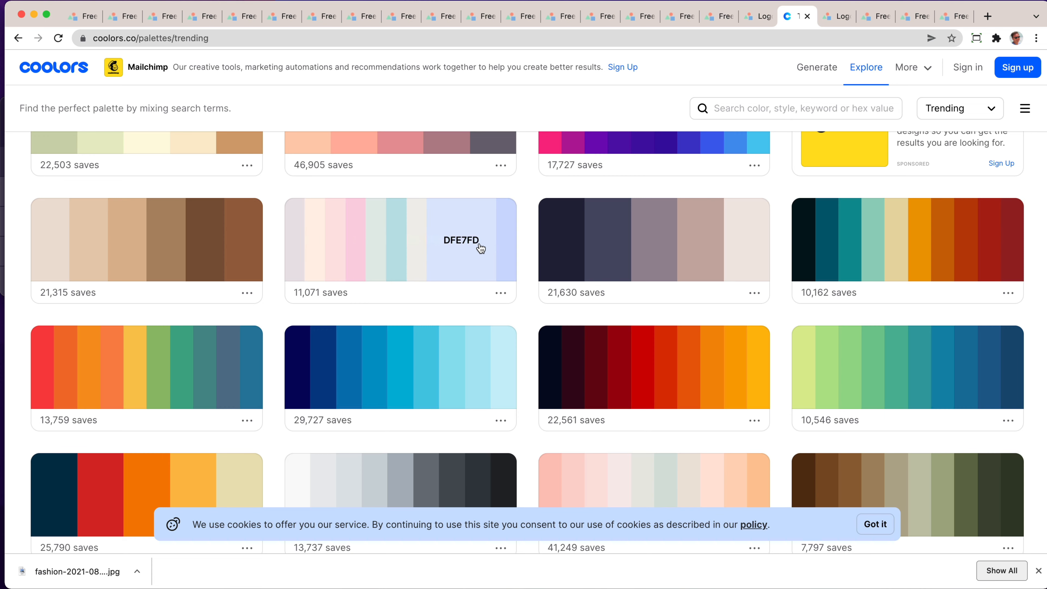
pyautogui.scroll(-10, 406, 264)
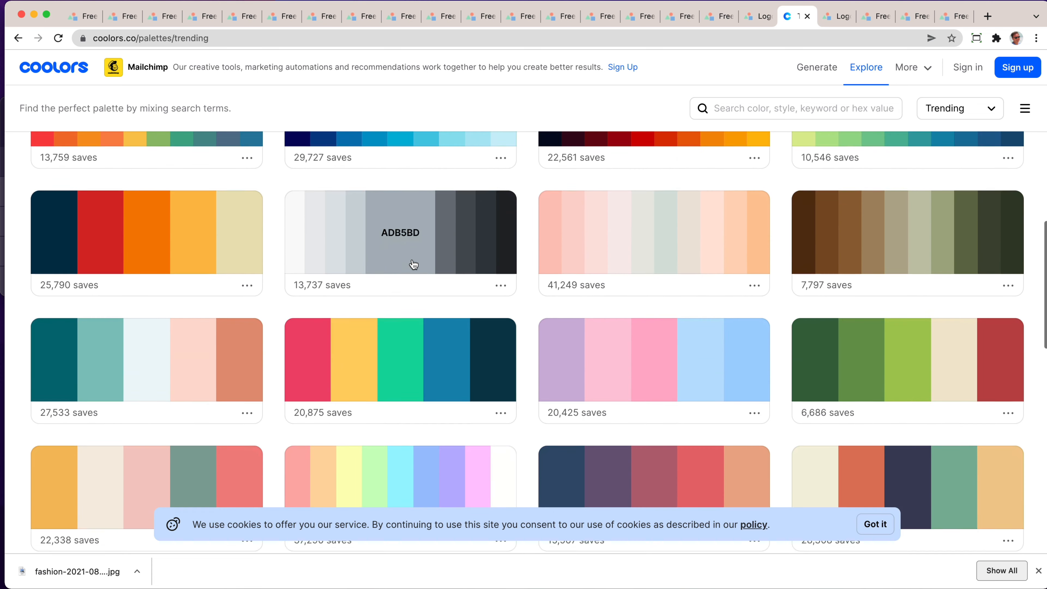
pyautogui.scroll(-15, 457, 264)
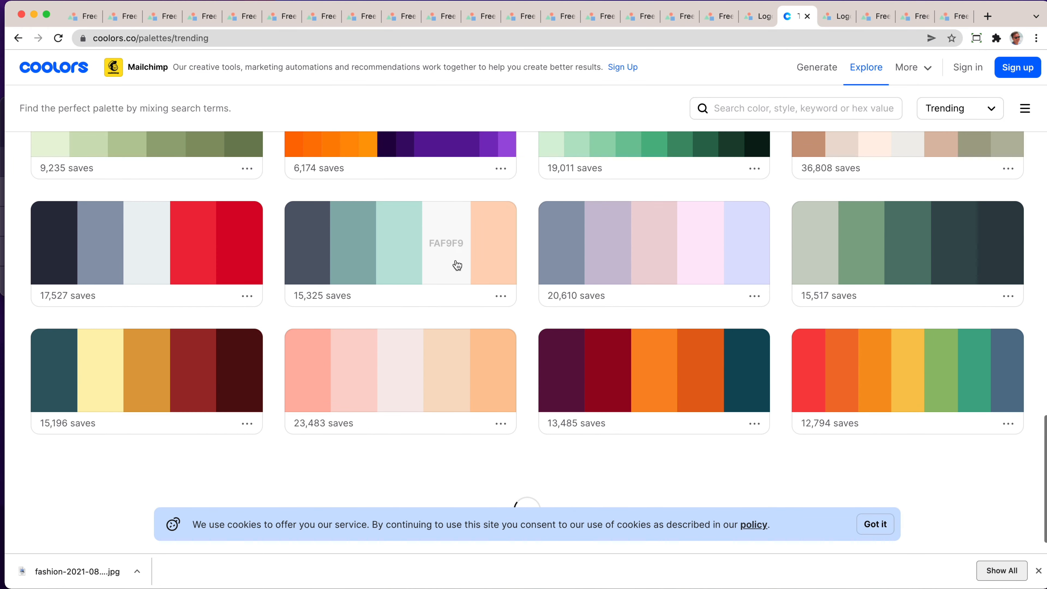
pyautogui.scroll(-1, 456, 264)
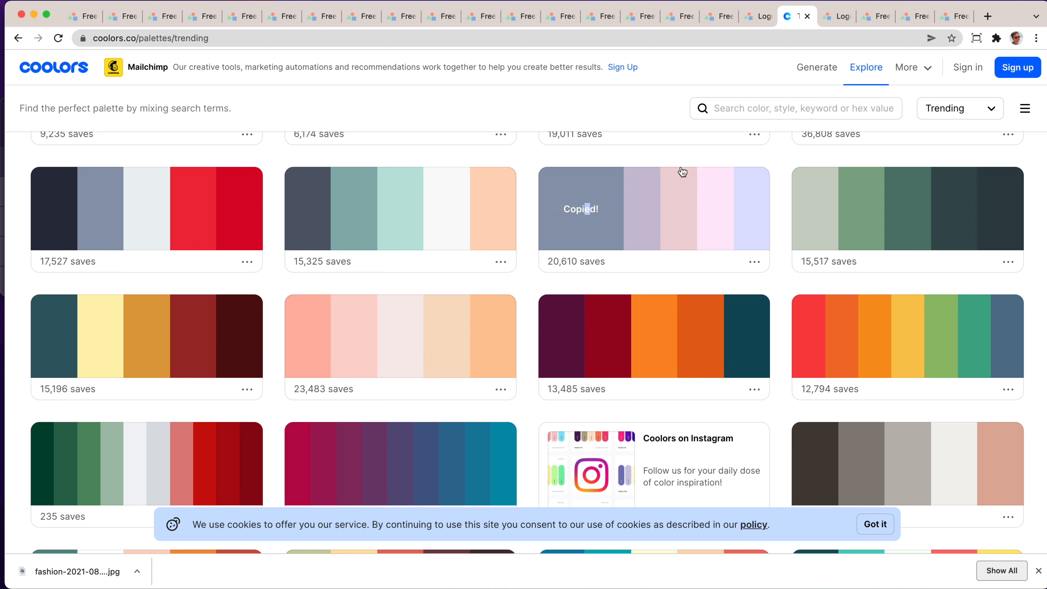
# Return to the Sweet Organics design in LogoMakr and set the lotus graphic's fill color to 8e9aaf.
pyautogui.click(954, 19)
pyautogui.click(767, 161)
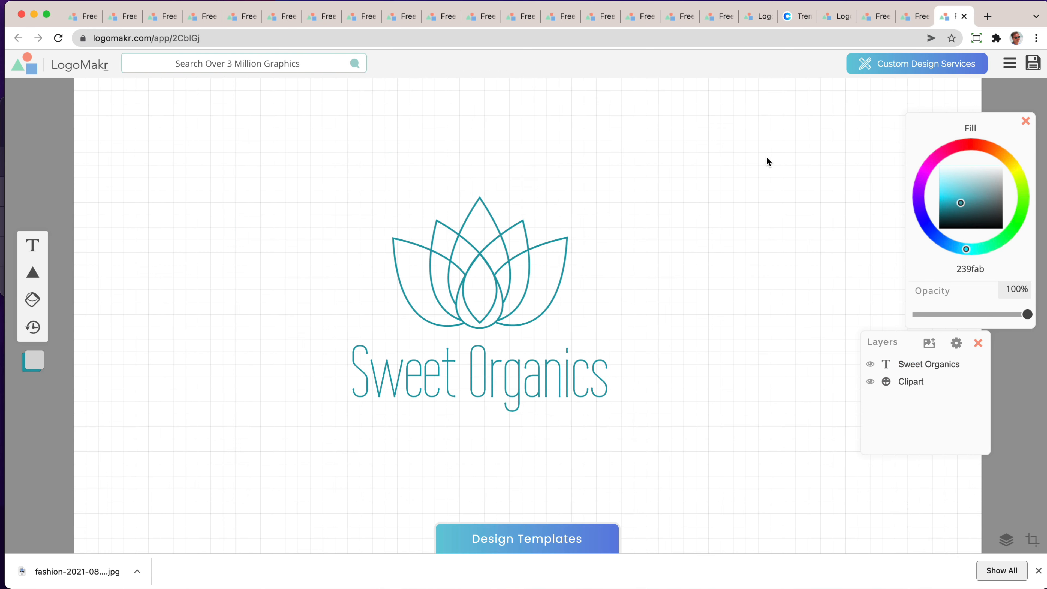
pyautogui.click(525, 283)
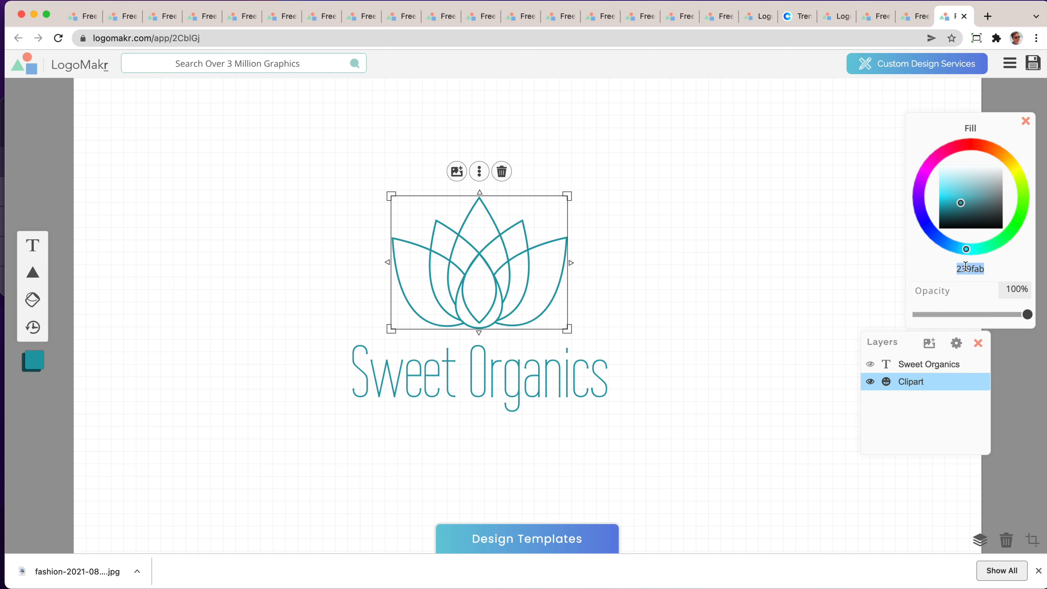
pyautogui.write('8e9aaf')
pyautogui.click(746, 261)
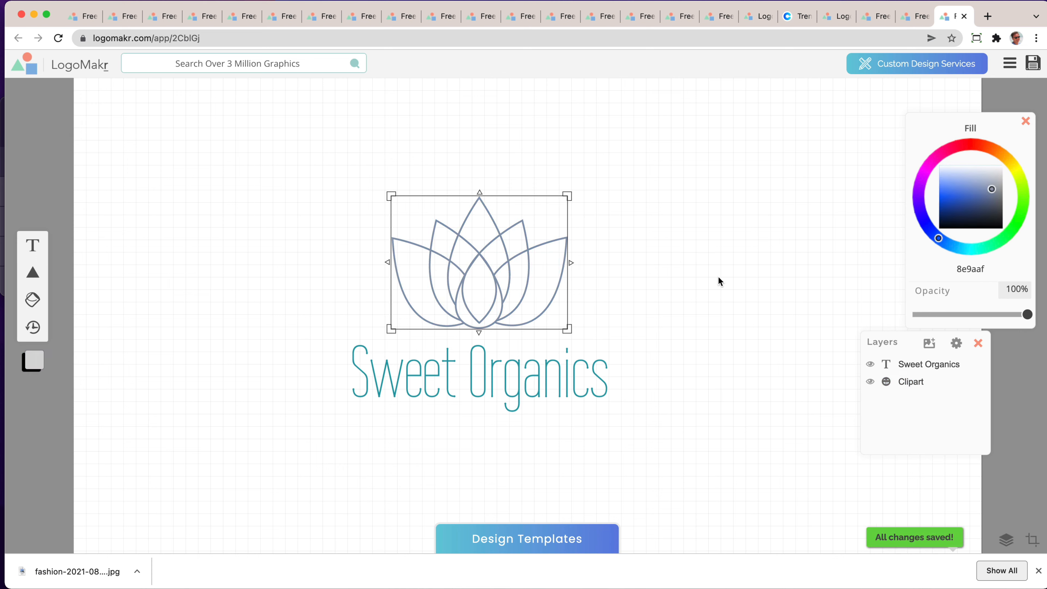
# Browse the design templates and open the pink "Butterfly Co." template with the sketched circular border.
pyautogui.click(578, 541)
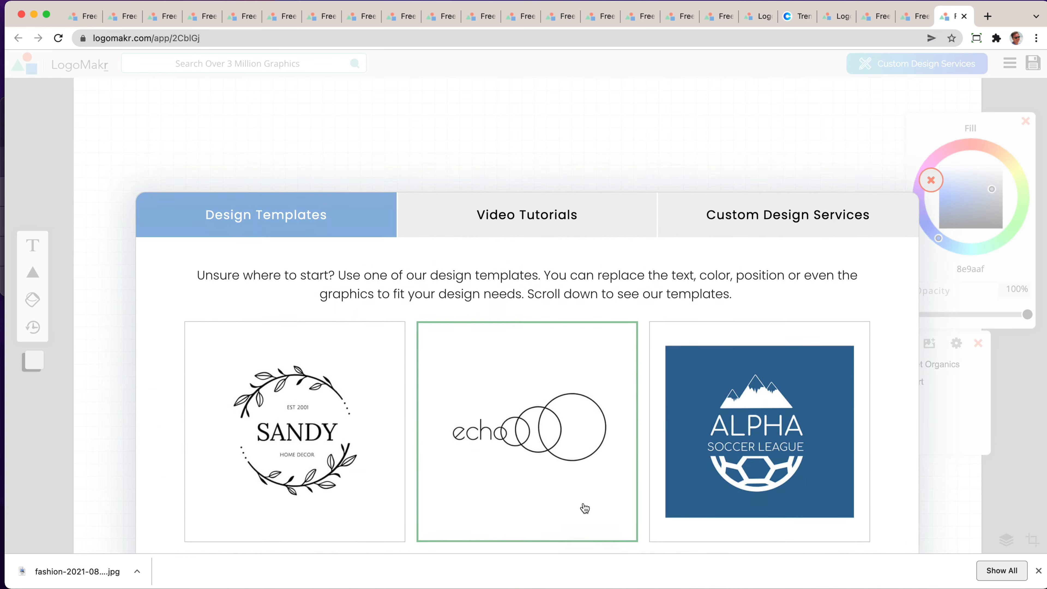
pyautogui.scroll(-20, 585, 427)
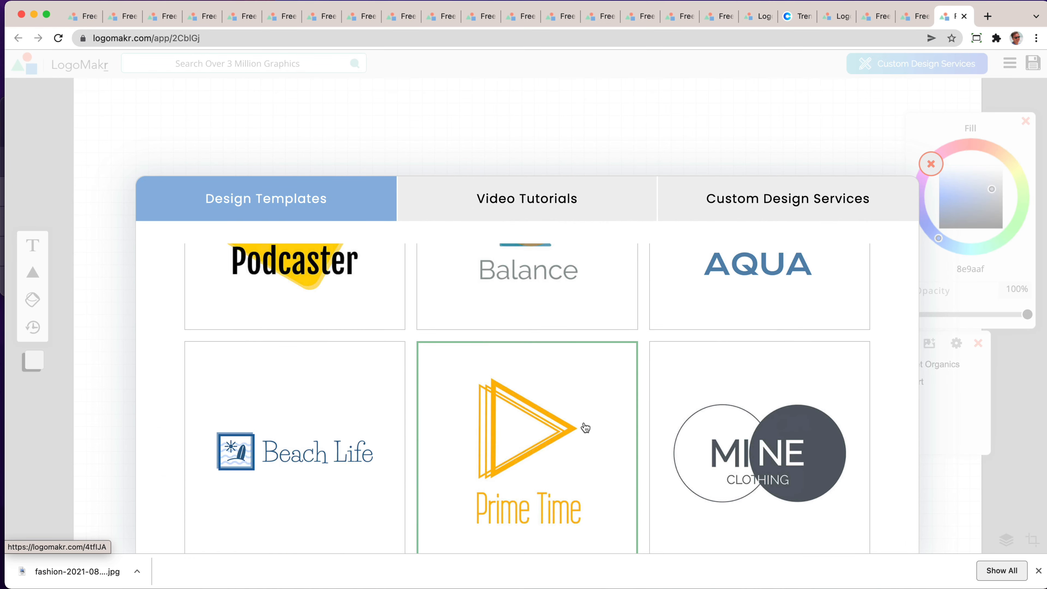
pyautogui.scroll(15, 586, 426)
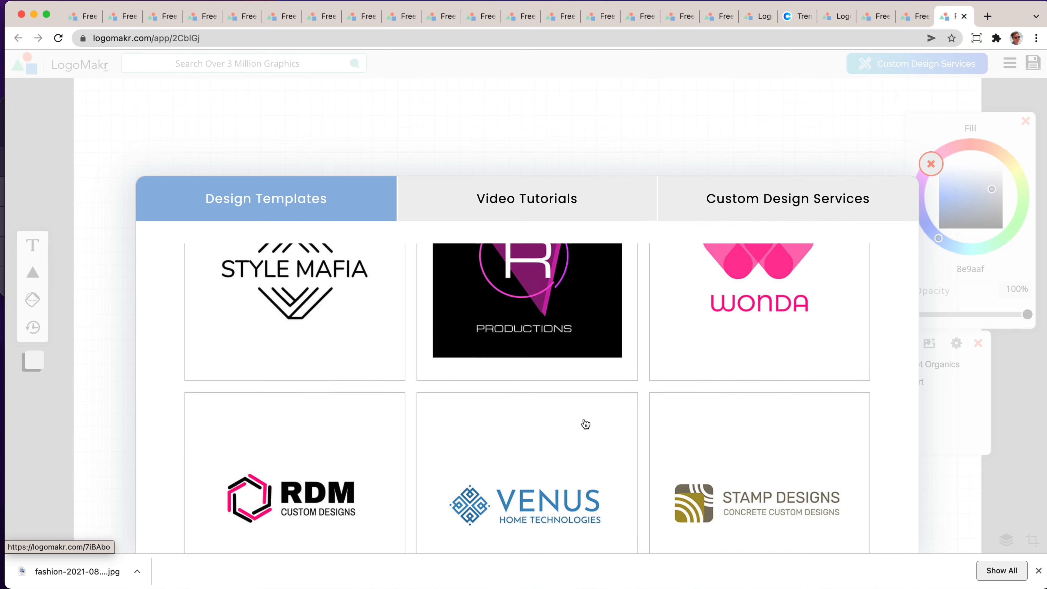
pyautogui.scroll(-10, 586, 424)
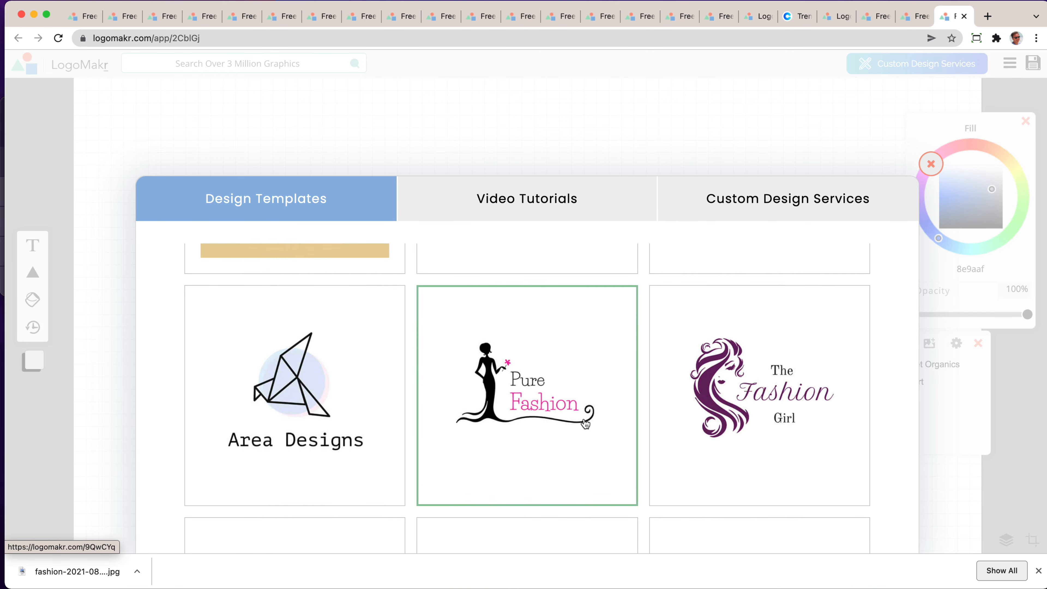
pyautogui.scroll(-5, 671, 385)
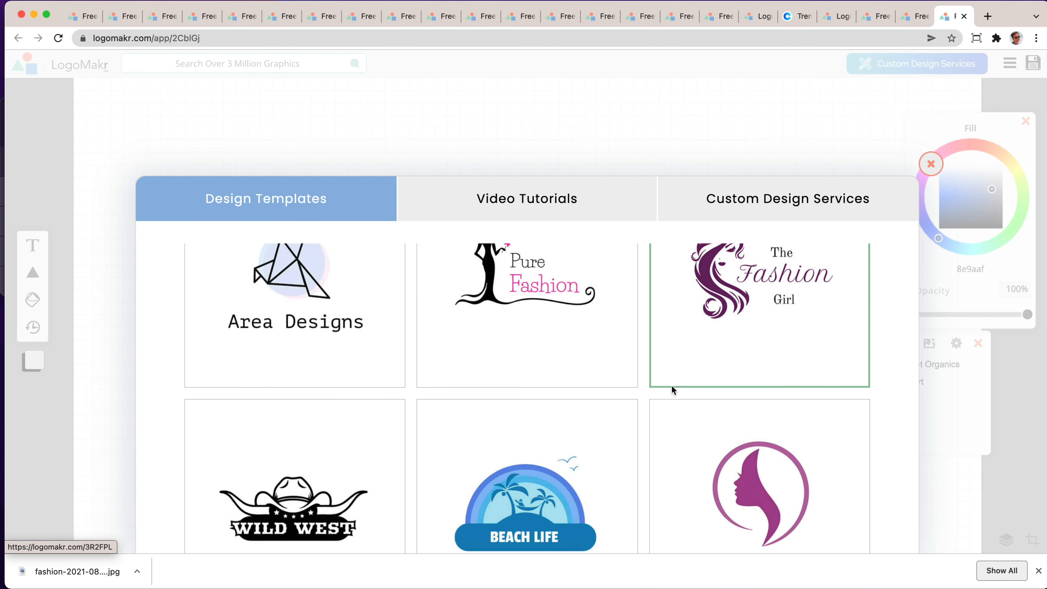
pyautogui.scroll(-1, 660, 424)
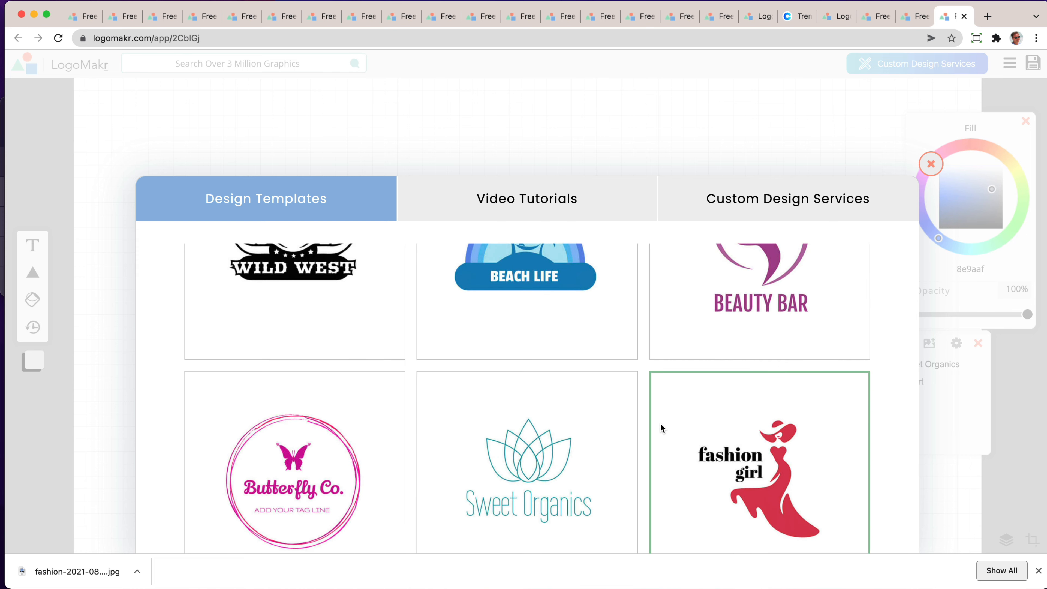
pyautogui.scroll(2, 663, 420)
pyautogui.scroll(-6, 662, 420)
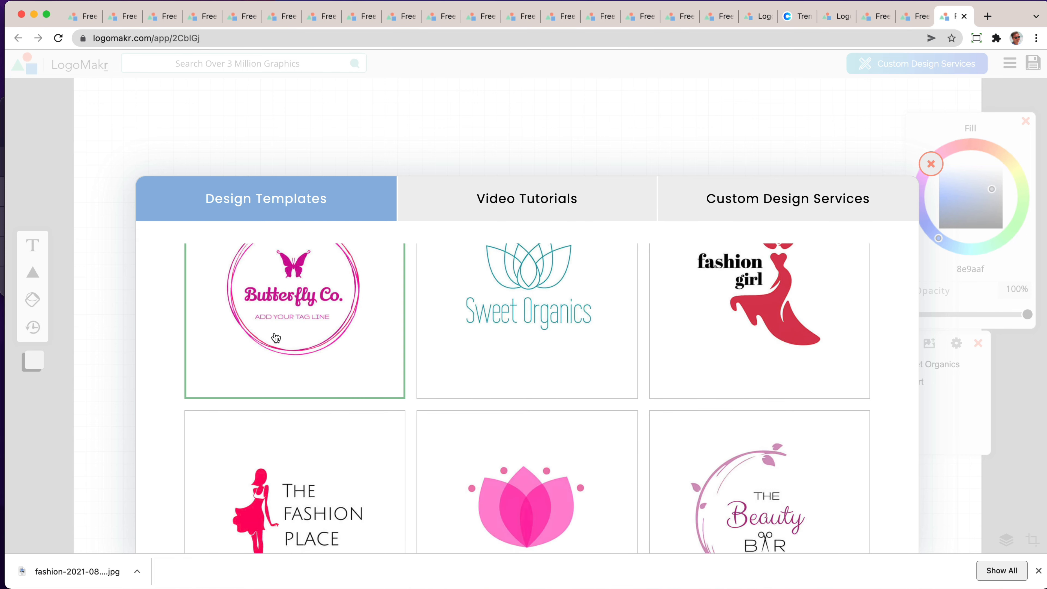
pyautogui.click(294, 318)
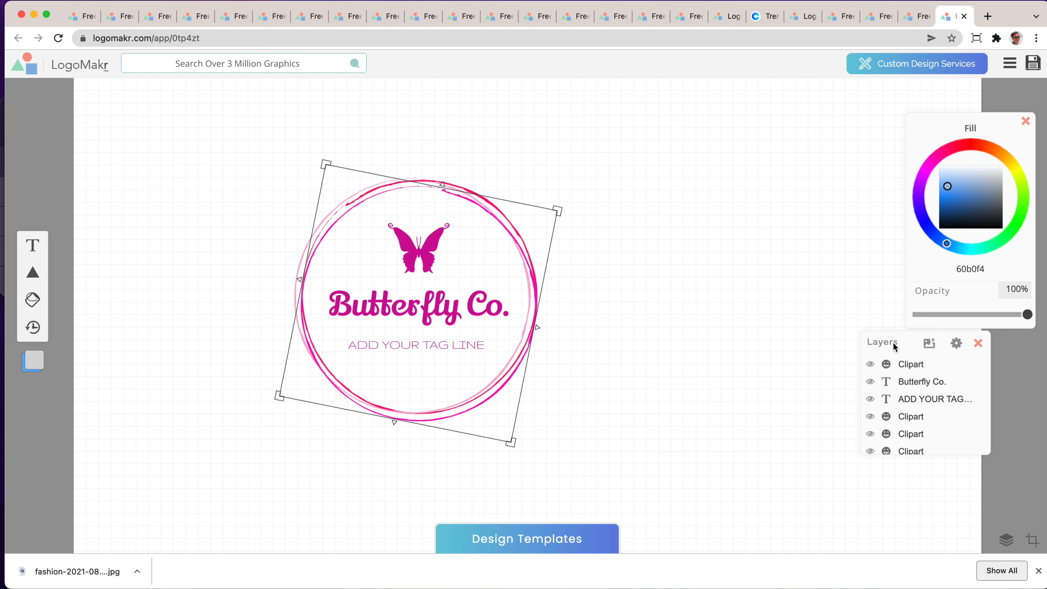
# Replace the butterfly graphic above the "Butterfly Co." text with the patterned butterfly 3456973.
pyautogui.moveTo(893, 345); pyautogui.dragTo(673, 212)
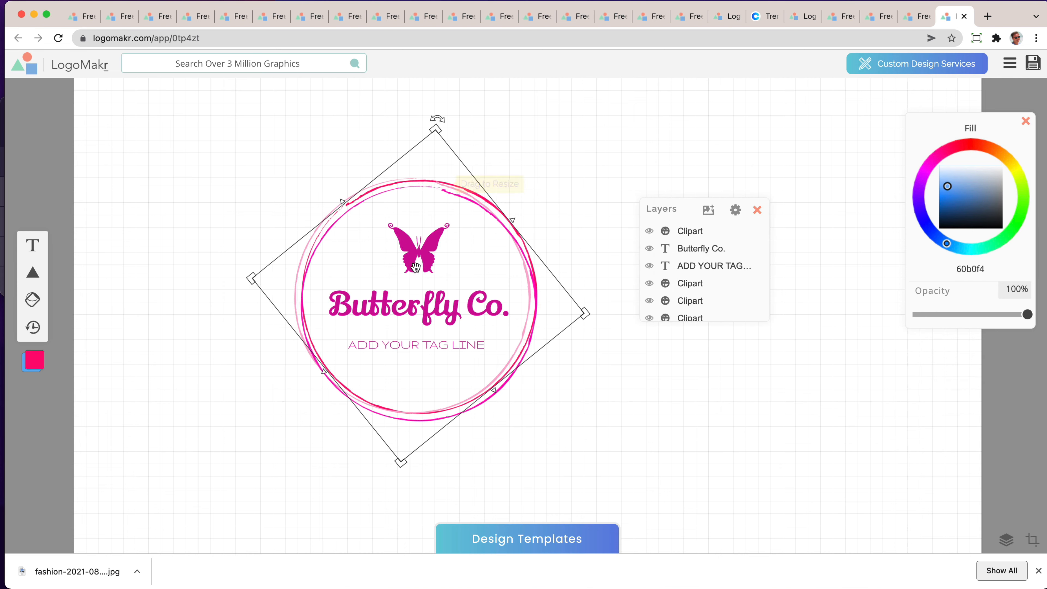
pyautogui.click(433, 244)
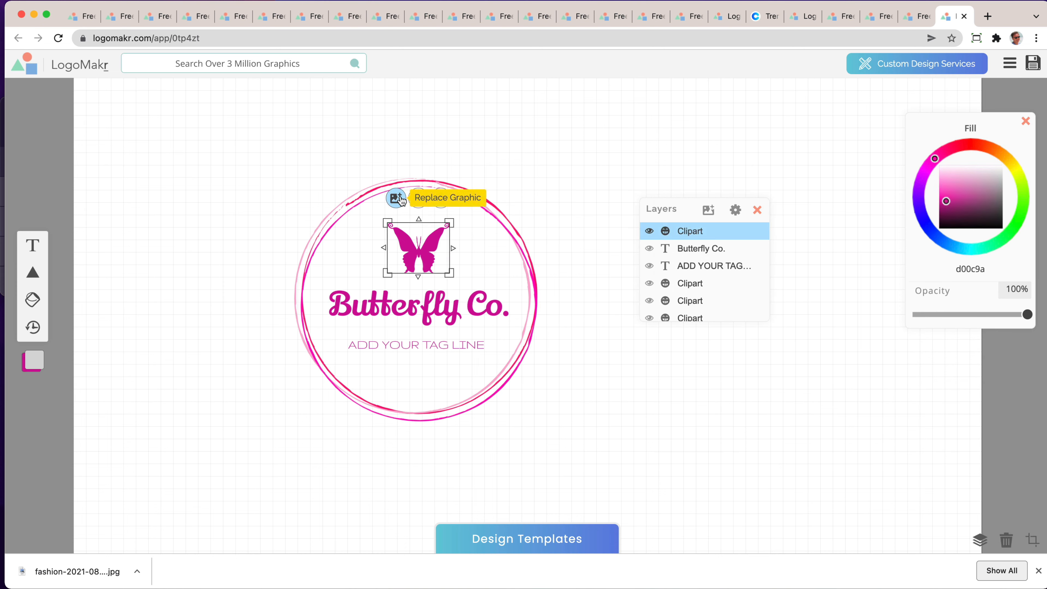
pyautogui.click(418, 198)
pyautogui.click(513, 226)
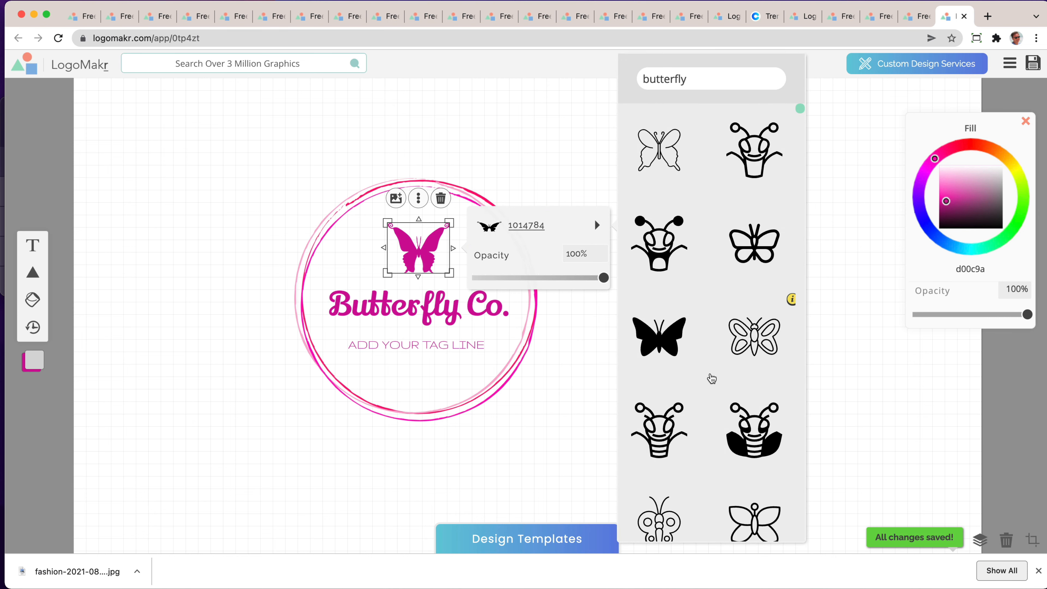
pyautogui.scroll(-10, 712, 379)
pyautogui.click(660, 289)
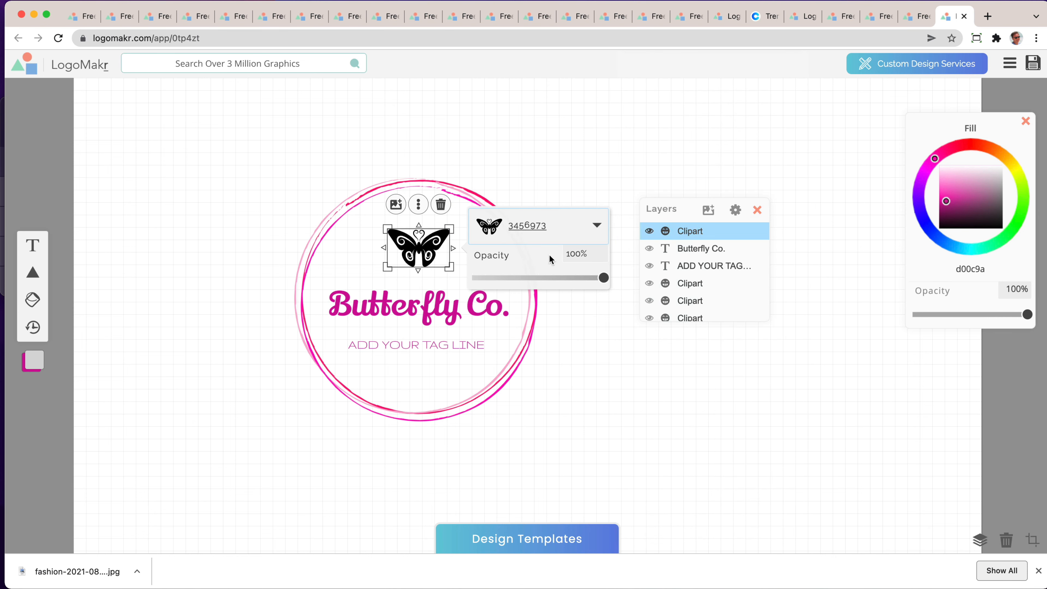
# Copy the fill color d00c9a from the "Butterfly Co." text and apply it to the new butterfly graphic.
pyautogui.click(397, 305)
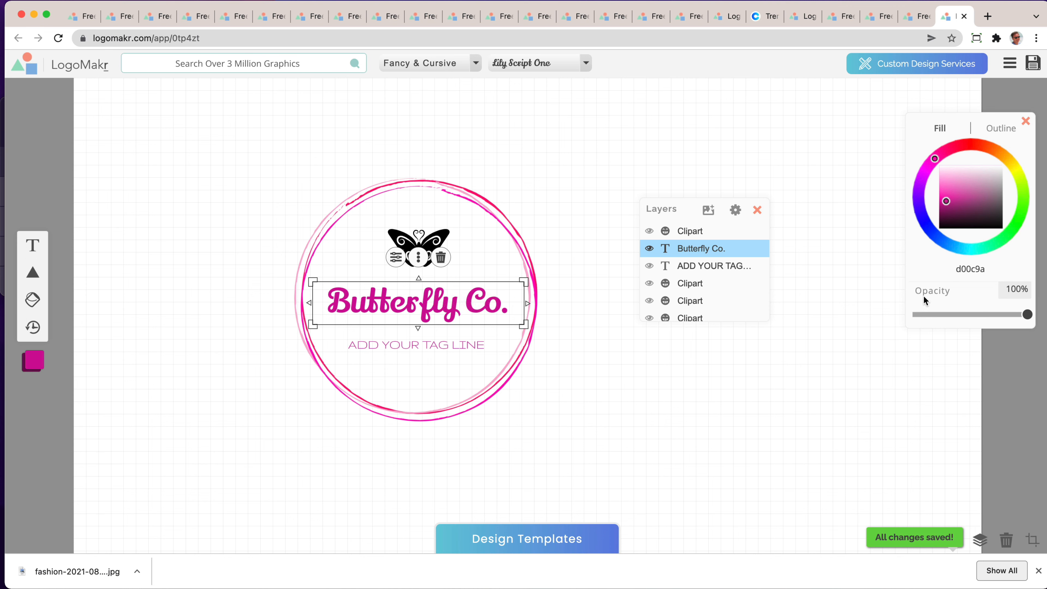
pyautogui.moveTo(955, 122); pyautogui.dragTo(861, 127)
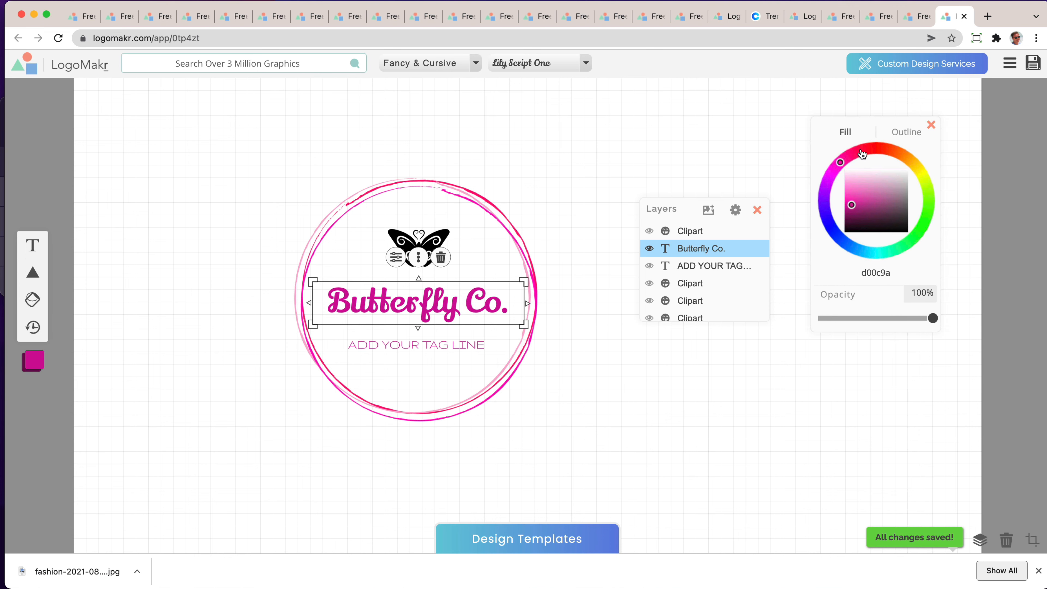
pyautogui.rightClick(872, 274)
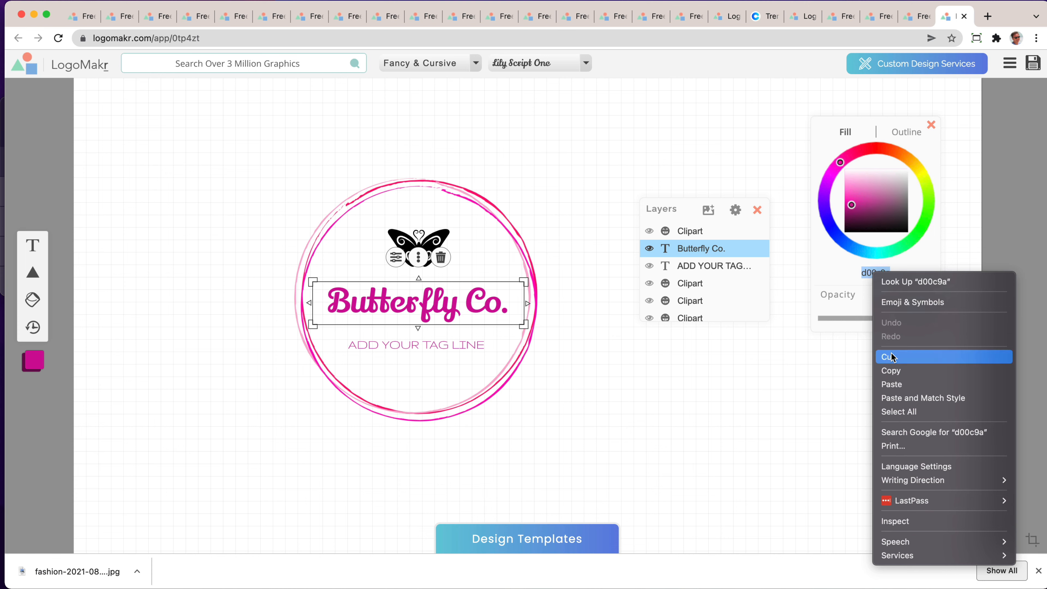
pyautogui.click(894, 367)
pyautogui.click(431, 243)
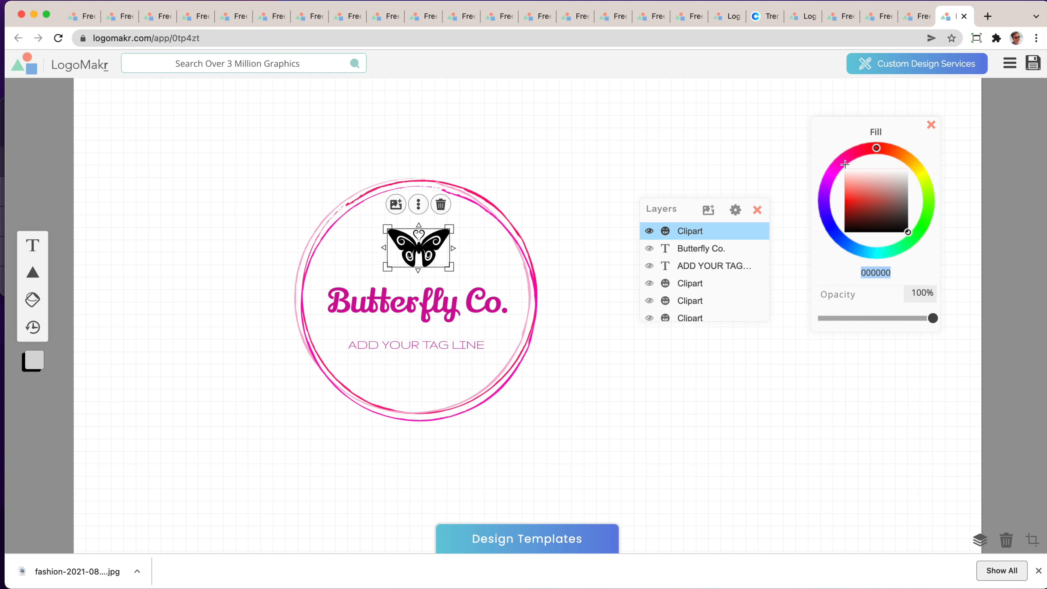
pyautogui.rightClick(874, 276)
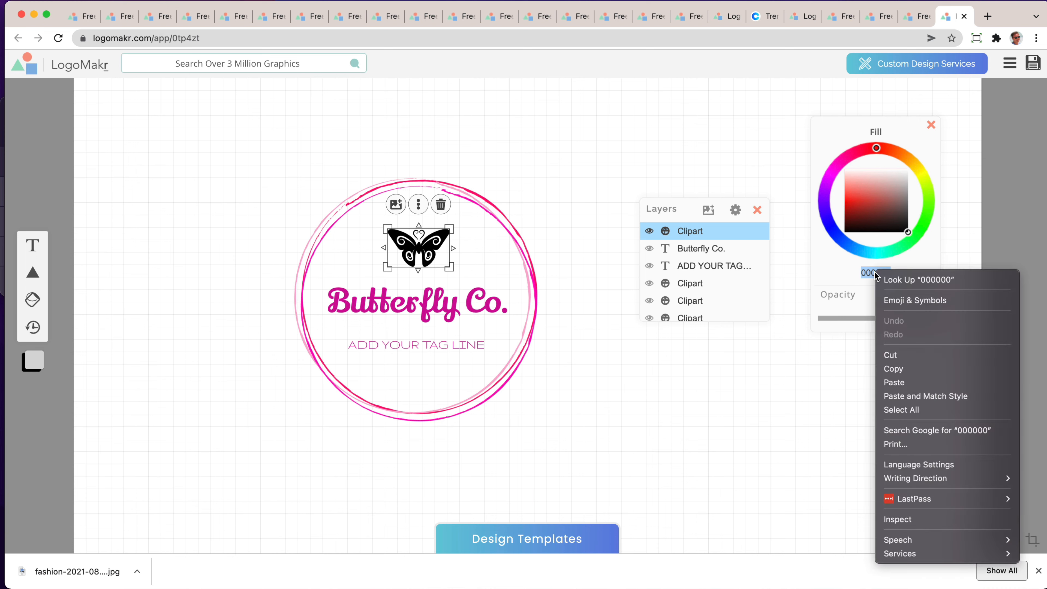
pyautogui.click(915, 384)
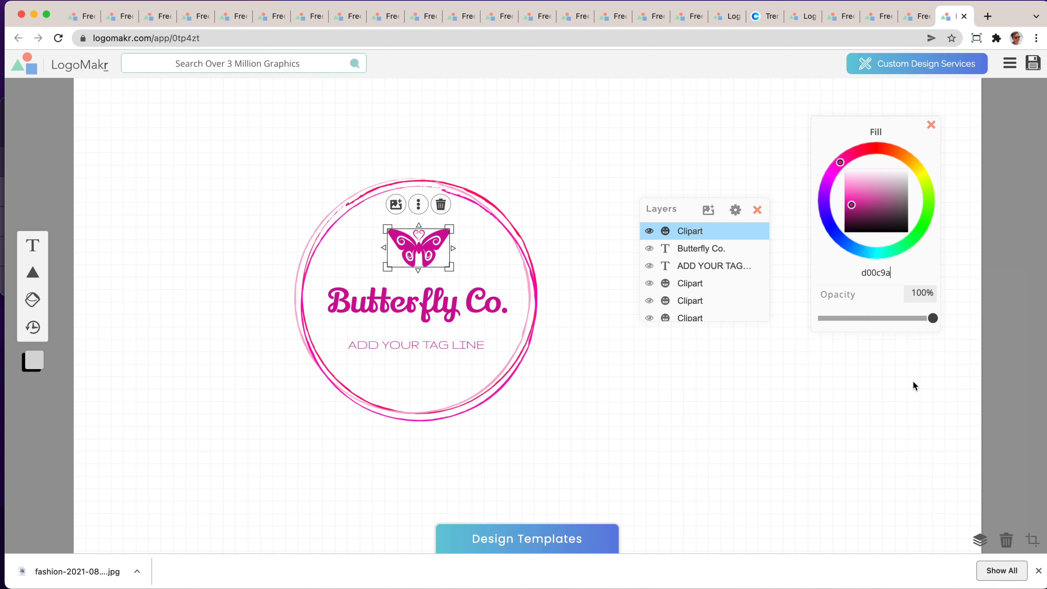
pyautogui.click(560, 186)
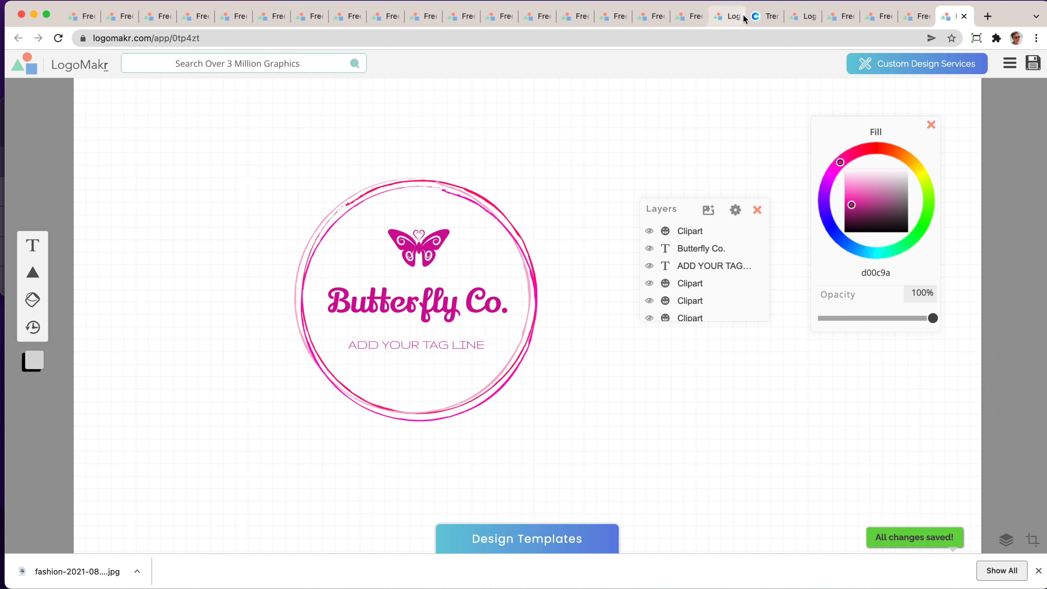
# Switch to Coolors, browse the trending palettes and copy the blue-violet 757bc8 from the periwinkle-to-lilac palette.
pyautogui.click(761, 17)
pyautogui.scroll(-12, 592, 351)
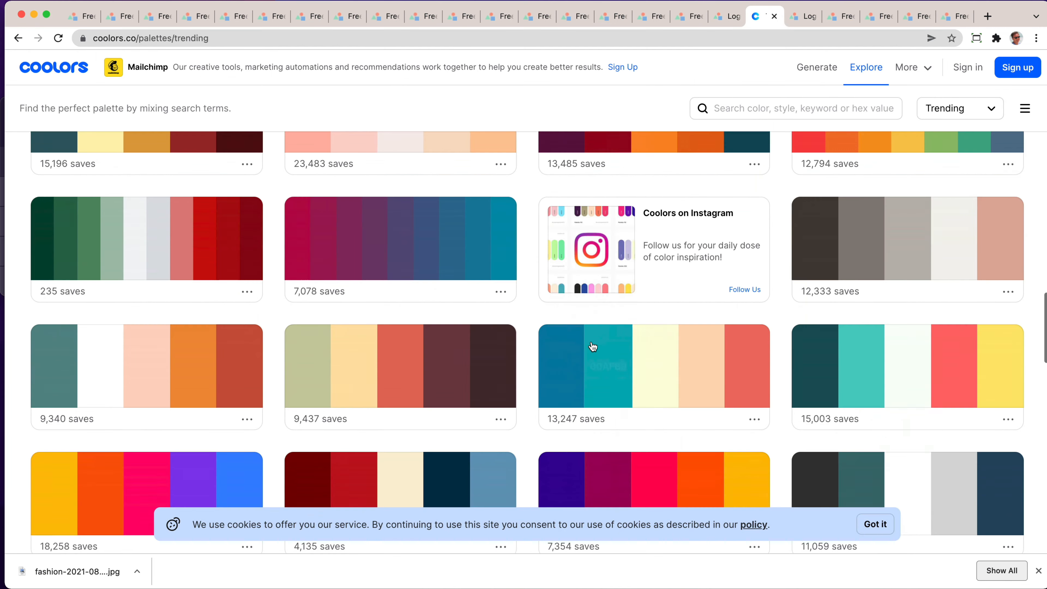
pyautogui.scroll(4, 592, 346)
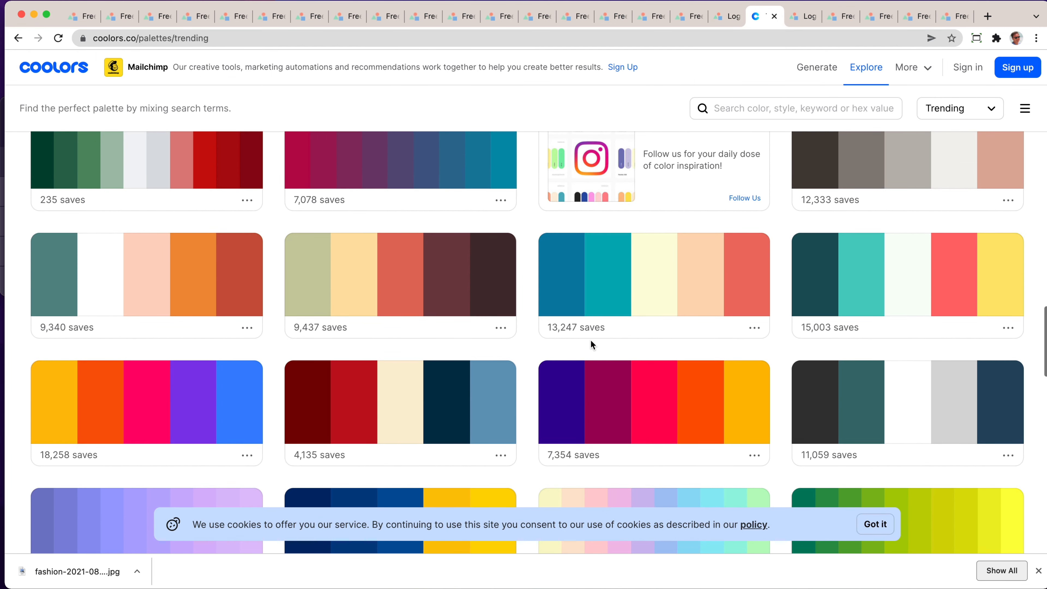
pyautogui.scroll(-6, 592, 346)
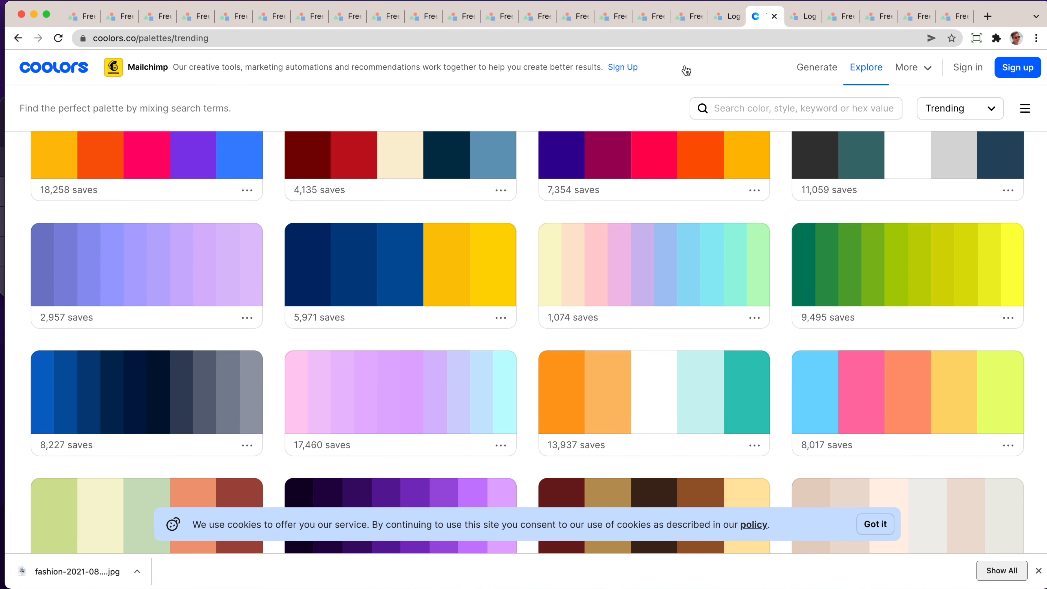
# Return to the Butterfly Co. design in LogoMakr and set the butterfly graphic's fill color to 757bc8.
pyautogui.click(953, 21)
pyautogui.click(717, 231)
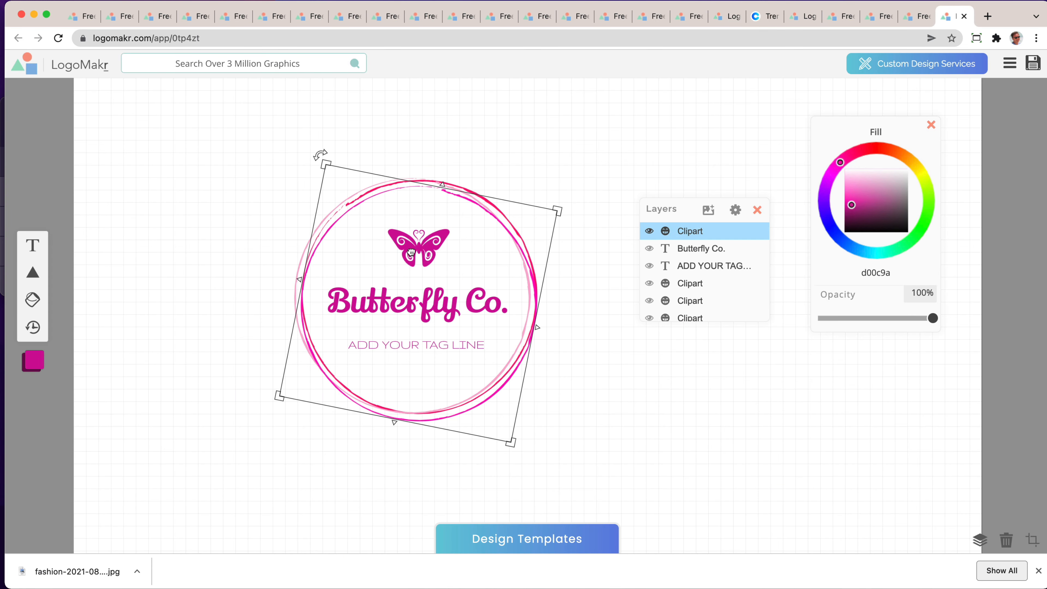
pyautogui.press('super+v')
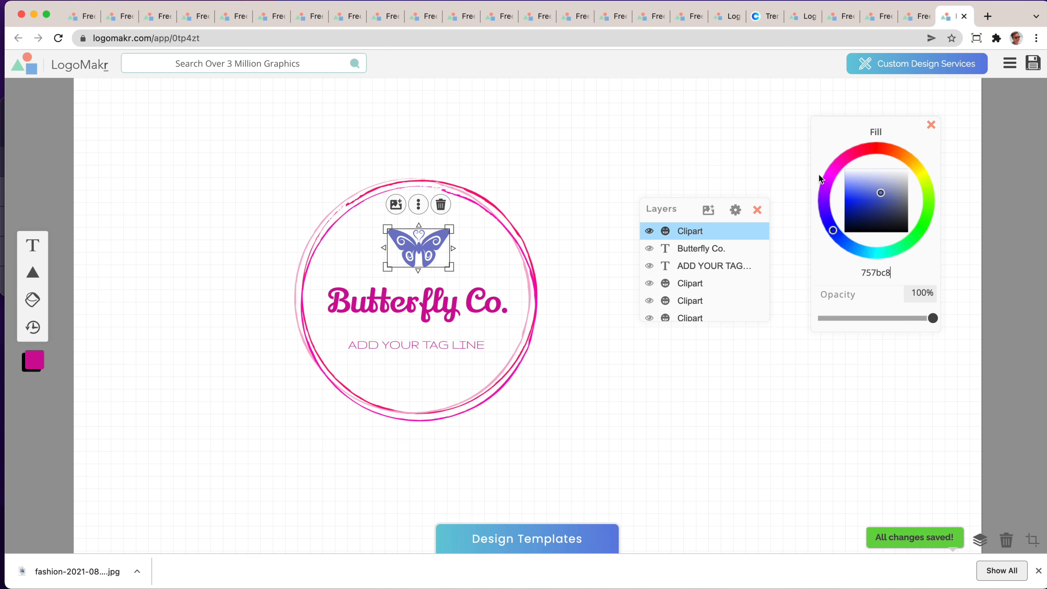
# Take the lilac dab6fc from the same Coolors palette for the "Butterfly Co." text and darken it slightly to ca9bf6.
pyautogui.click(753, 18)
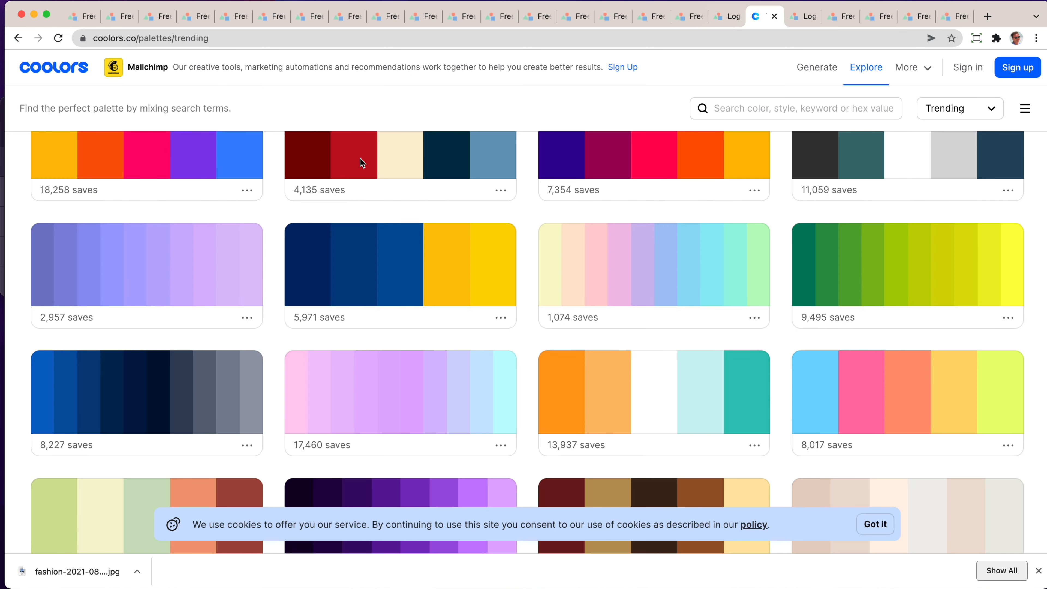
pyautogui.click(955, 18)
pyautogui.click(385, 312)
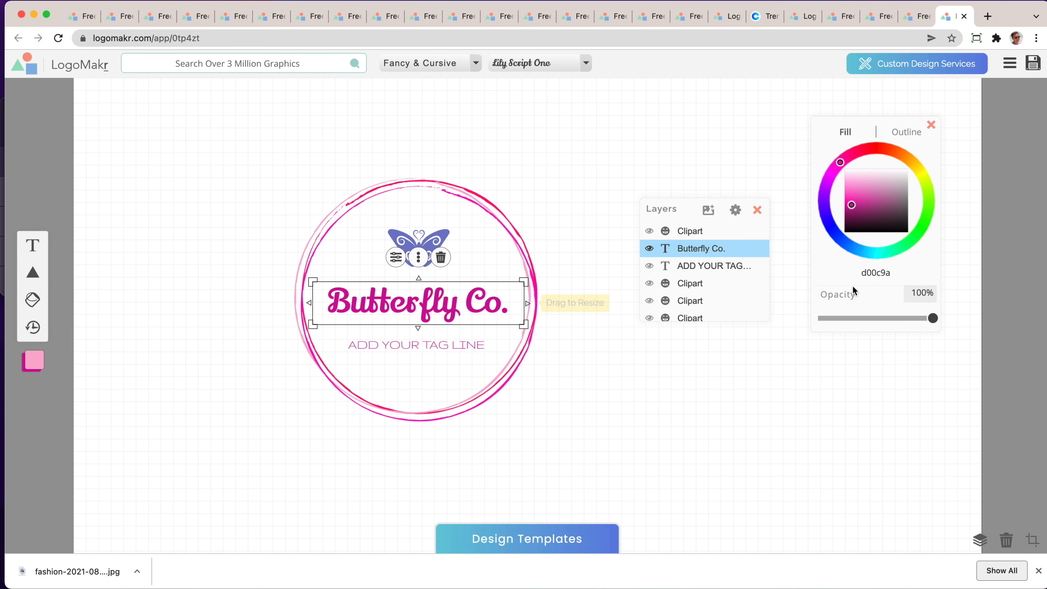
pyautogui.doubleClick(870, 272)
pyautogui.press('super+v')
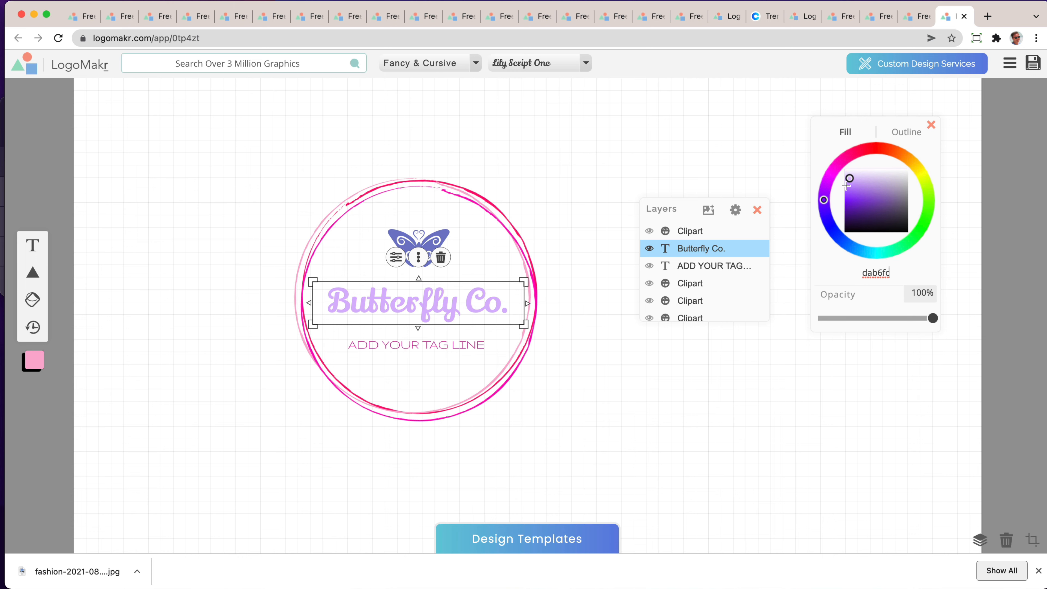
pyautogui.moveTo(846, 186)
pyautogui.mouseDown()
pyautogui.moveTo(856, 201)
pyautogui.moveTo(855, 182)
pyautogui.mouseUp()
# Copy the text's purple ca9bf6 and apply it to the circular border graphics around the butterfly logo.
pyautogui.click(345, 266)
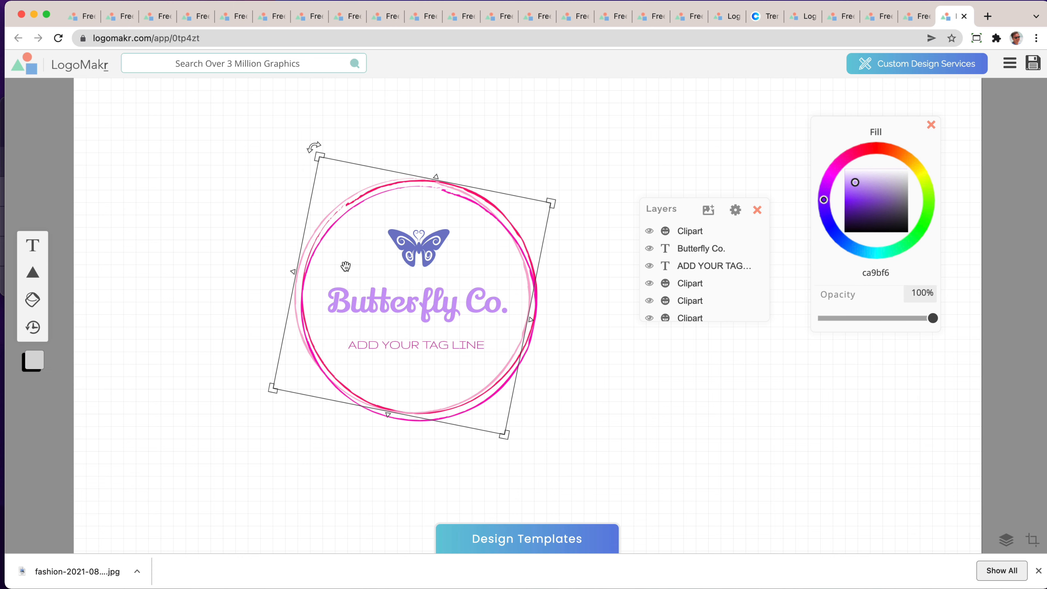
pyautogui.click(489, 319)
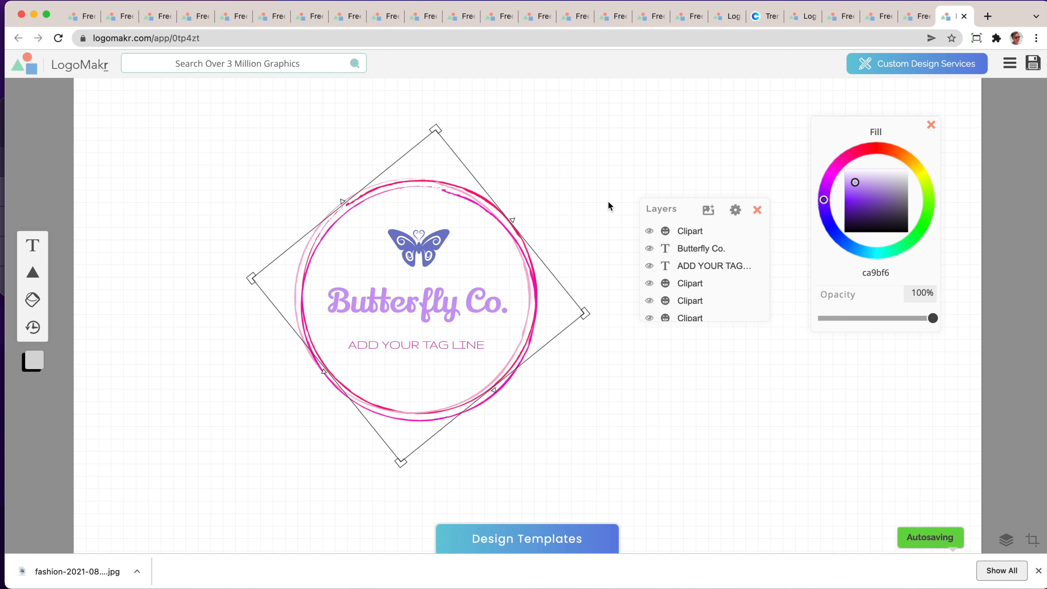
pyautogui.click(528, 269)
pyautogui.click(447, 304)
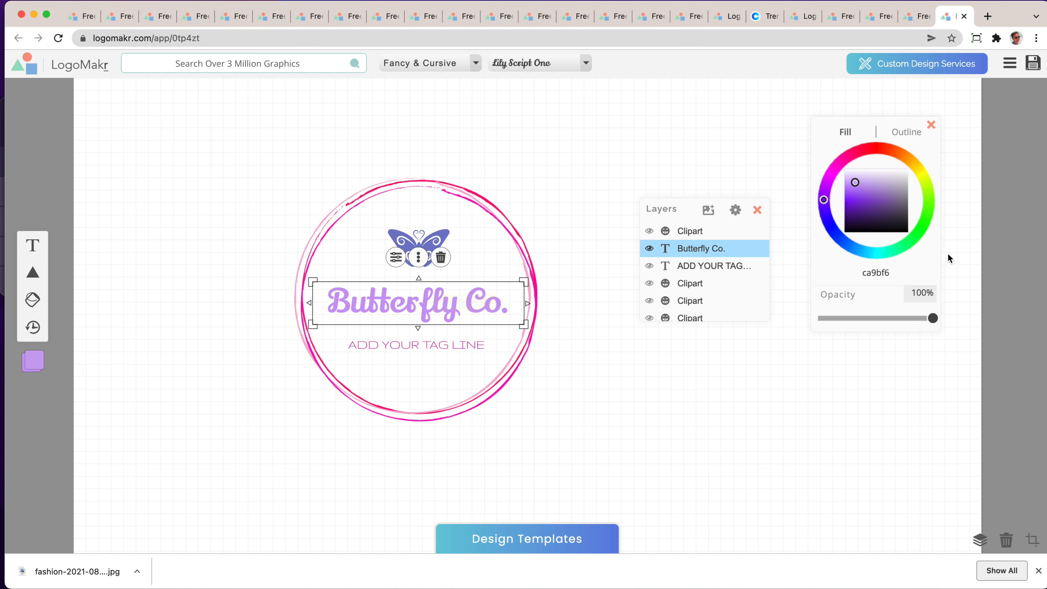
pyautogui.click(529, 259)
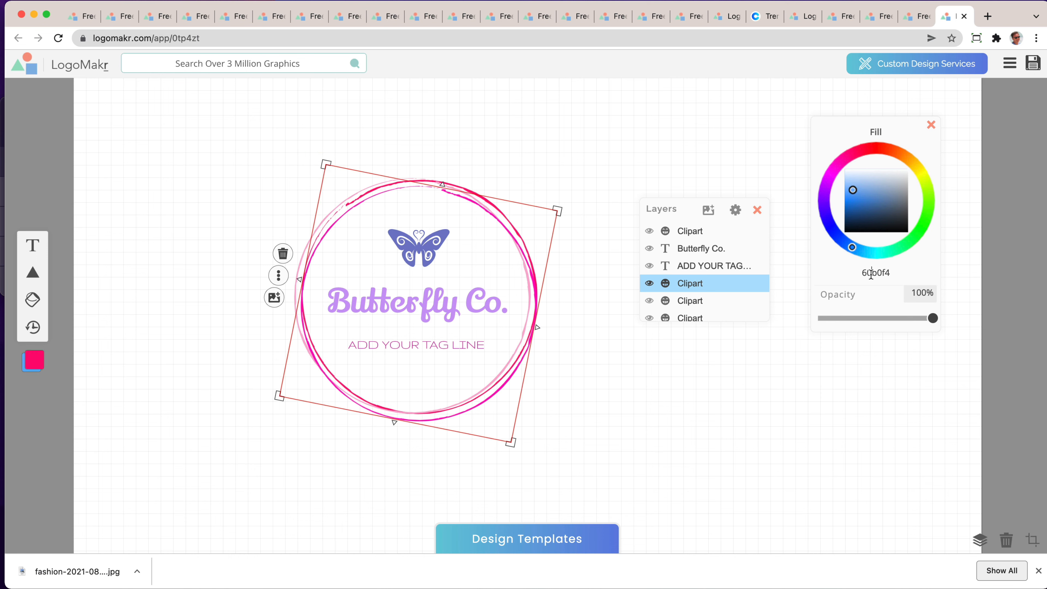
pyautogui.click(705, 303)
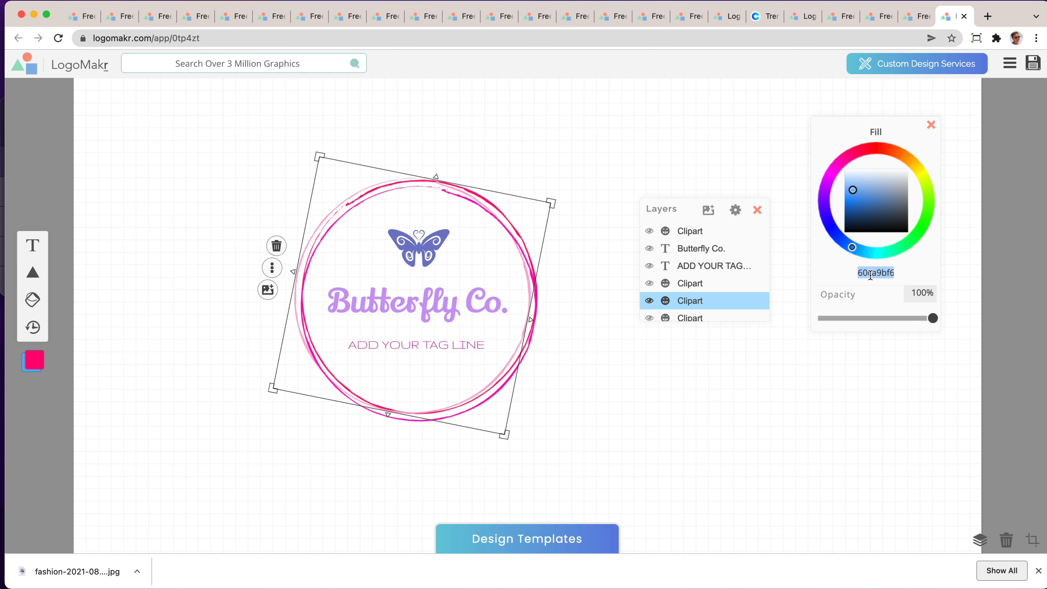
pyautogui.write('ca9bf6')
pyautogui.click(695, 321)
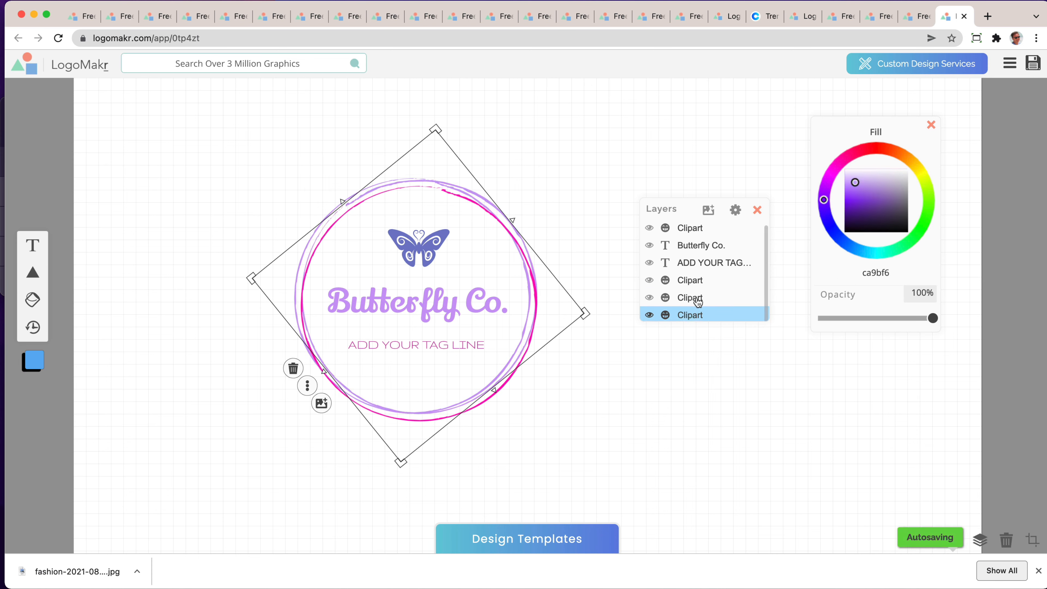
# Set the fill of the next circular border graphic in the layer stack to ca9bf6.
pyautogui.click(715, 298)
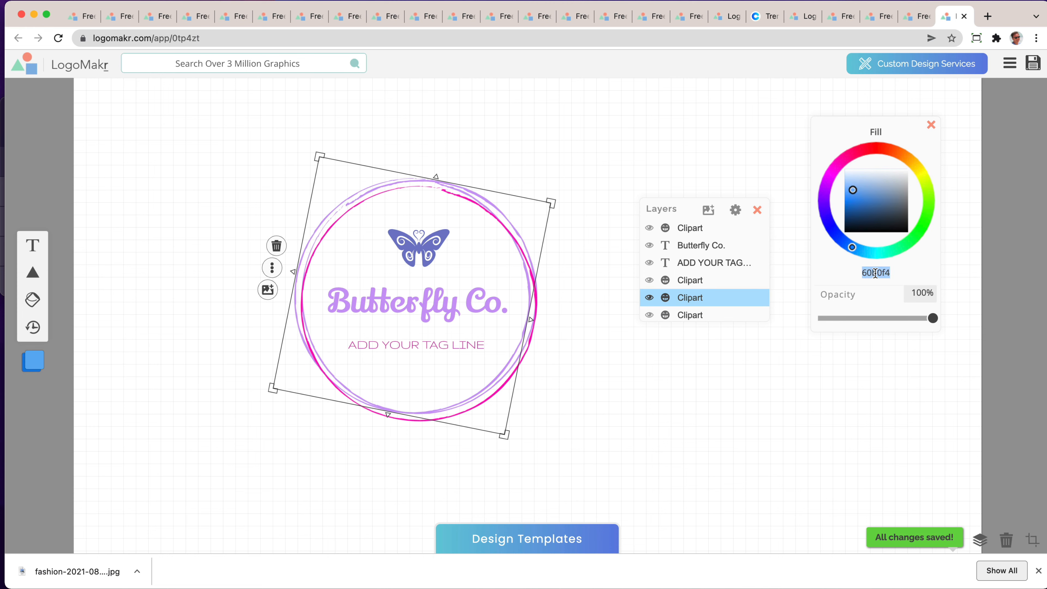
pyautogui.write('ca9bf6')
pyautogui.moveTo(863, 199); pyautogui.dragTo(859, 185)
pyautogui.click(538, 302)
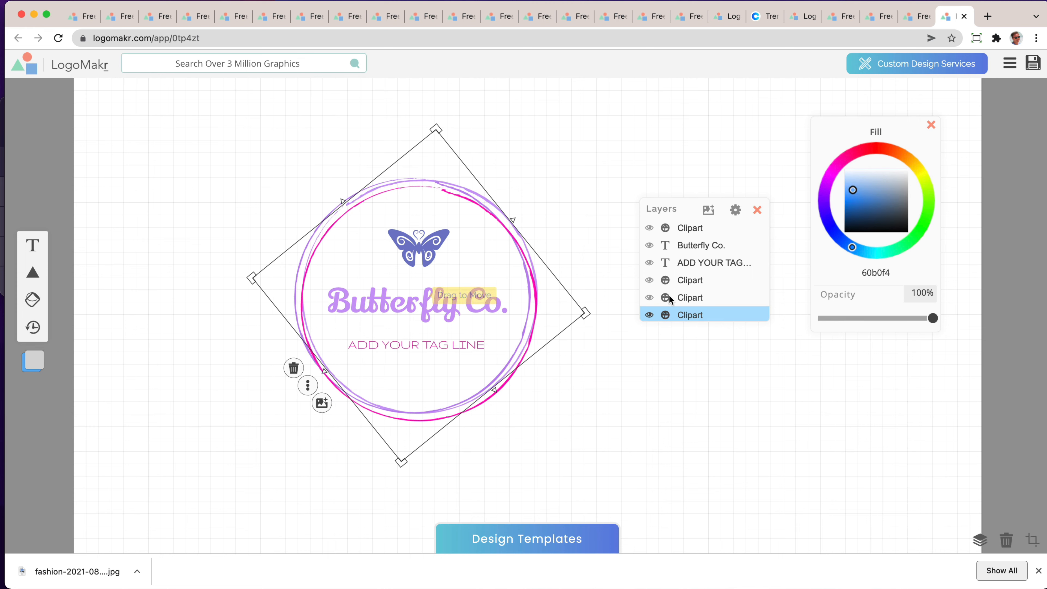
# Pull the remaining pink ring away from the logo, set its fill to ca9bf6 and deepen it to a stronger purple.
pyautogui.click(691, 282)
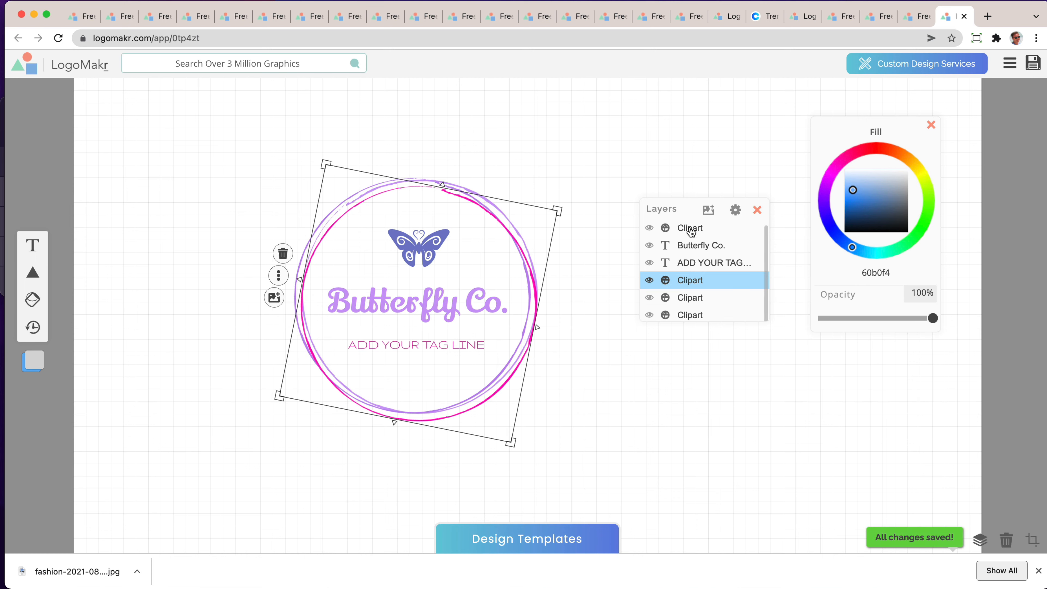
pyautogui.click(691, 230)
pyautogui.click(689, 282)
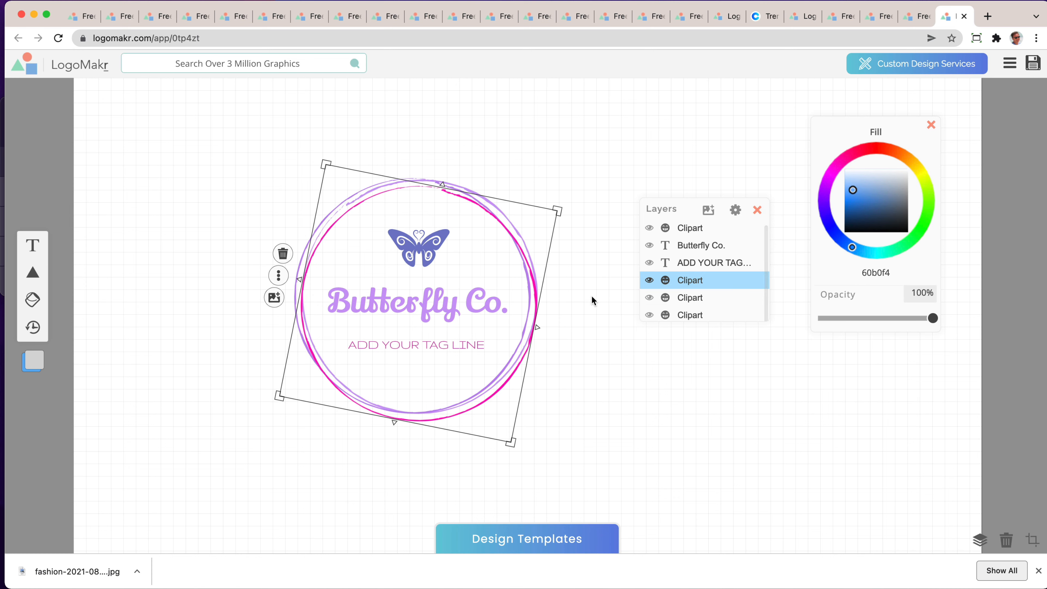
pyautogui.moveTo(426, 296); pyautogui.dragTo(616, 372)
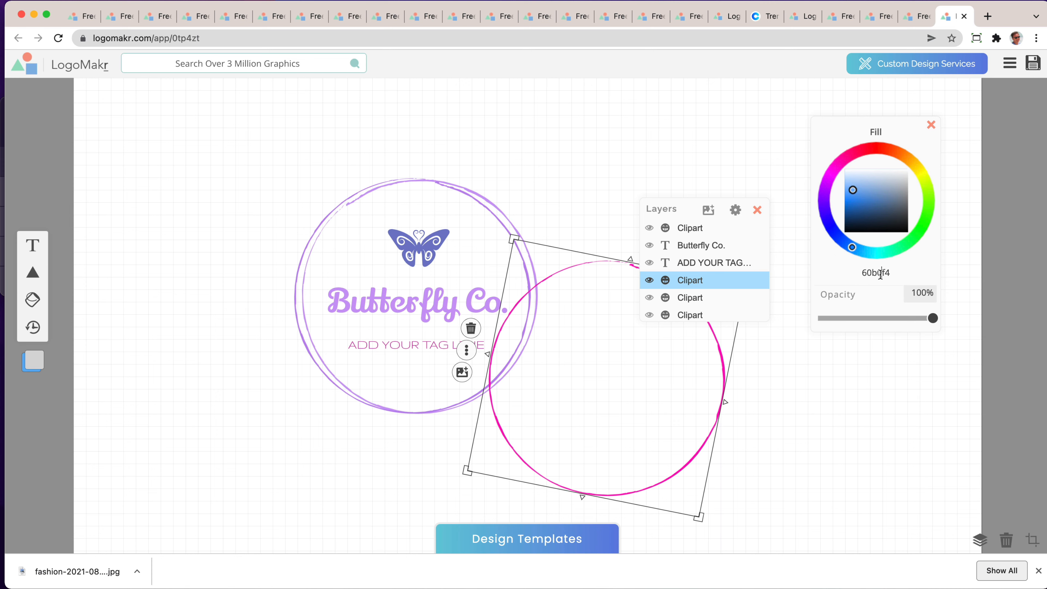
pyautogui.write('ca9bf6')
pyautogui.moveTo(854, 183); pyautogui.dragTo(857, 206)
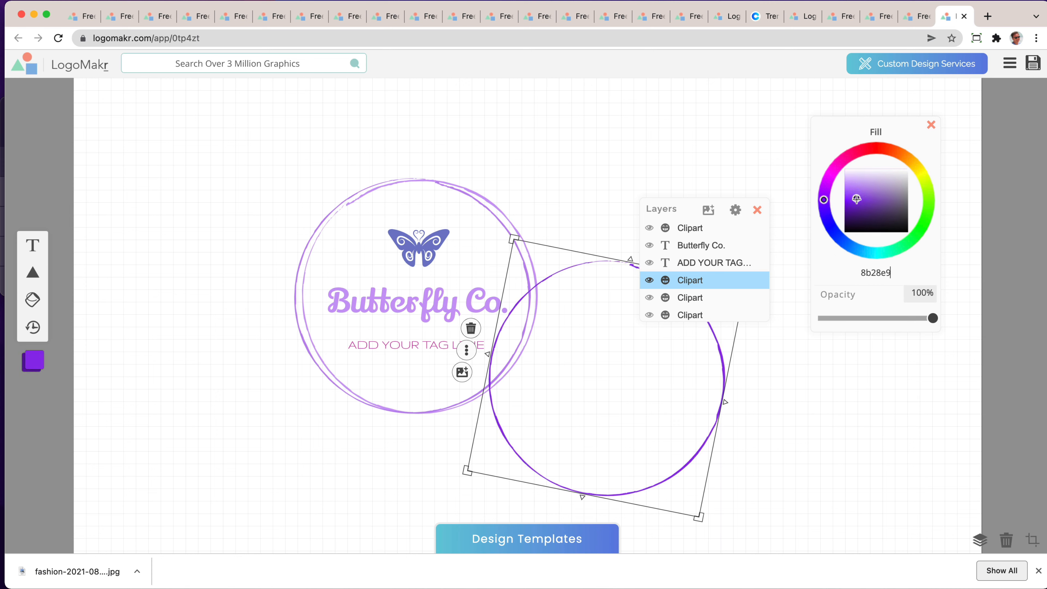
# Move the recolored purple ring back around the logo so it overlaps the other border rings.
pyautogui.moveTo(725, 402); pyautogui.dragTo(518, 308)
pyautogui.press('super+z')
pyautogui.click(720, 397)
pyautogui.click(618, 243)
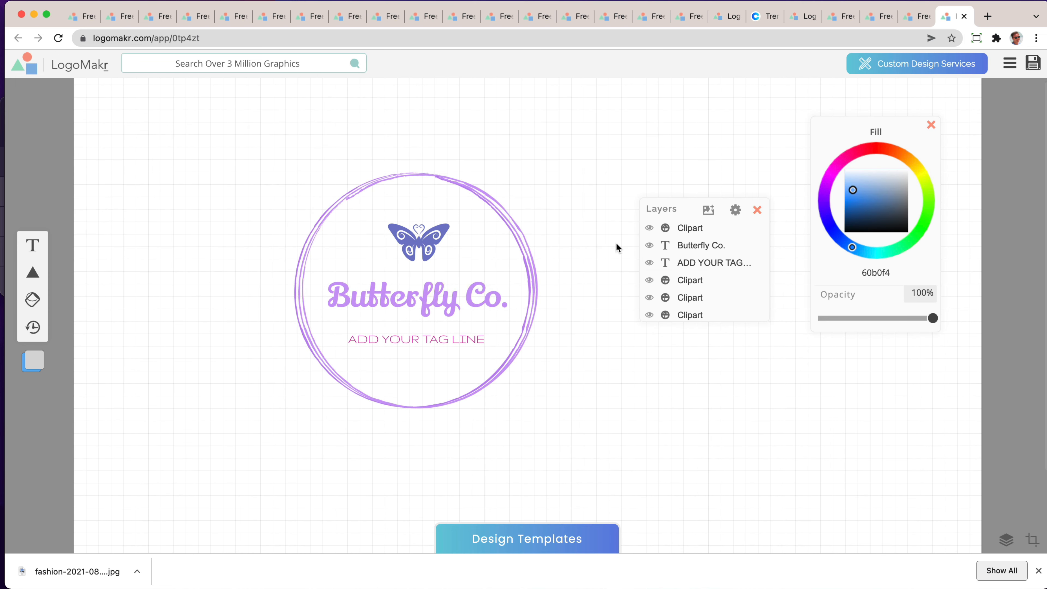
# Set the fill color of the "ADD YOUR TAG LINE" text to 8011e9.
pyautogui.click(713, 263)
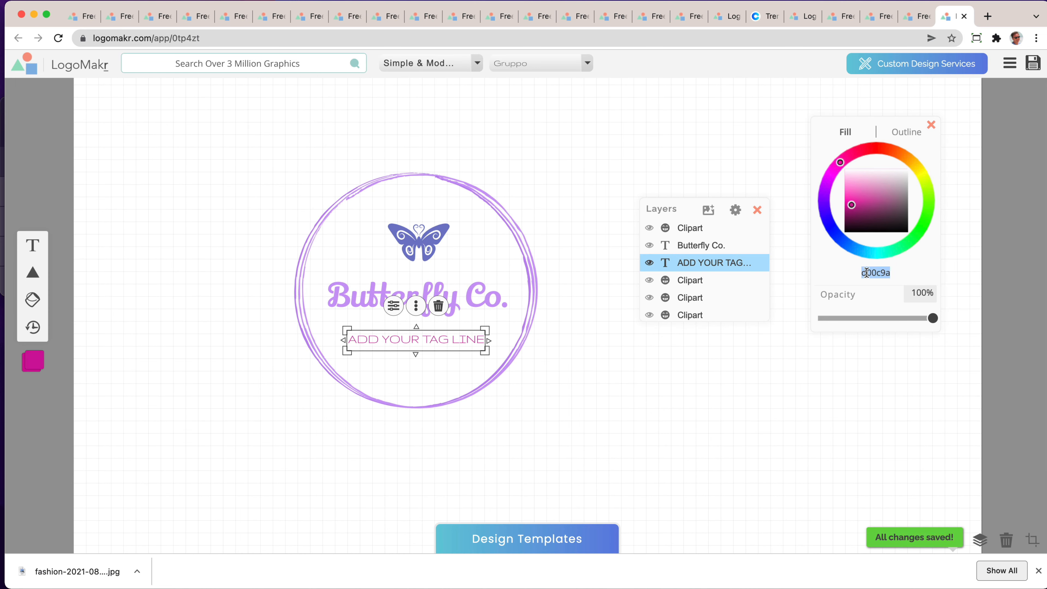
pyautogui.write('8412ee')
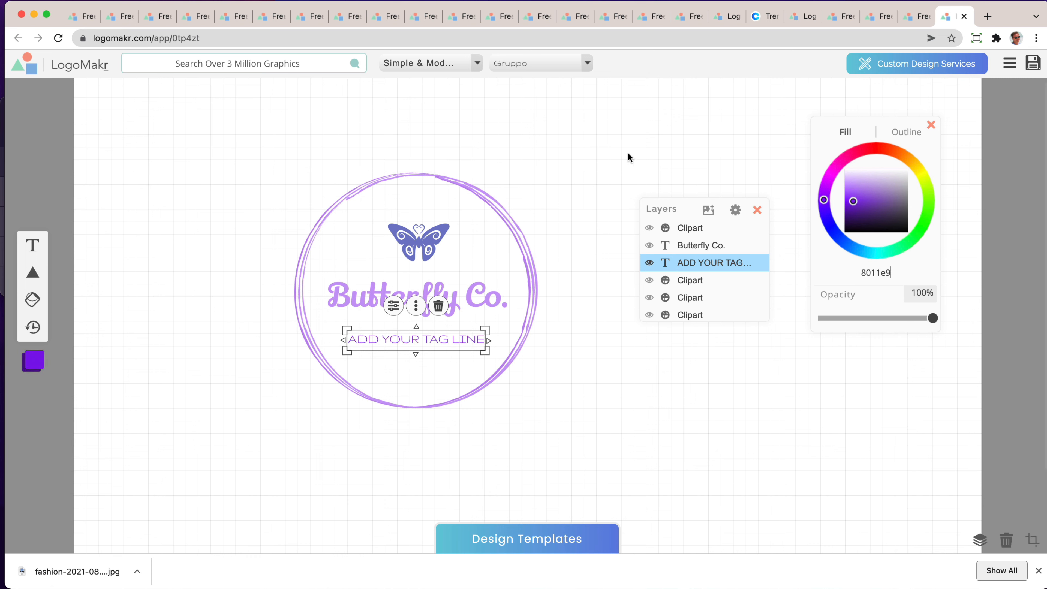
pyautogui.click(621, 152)
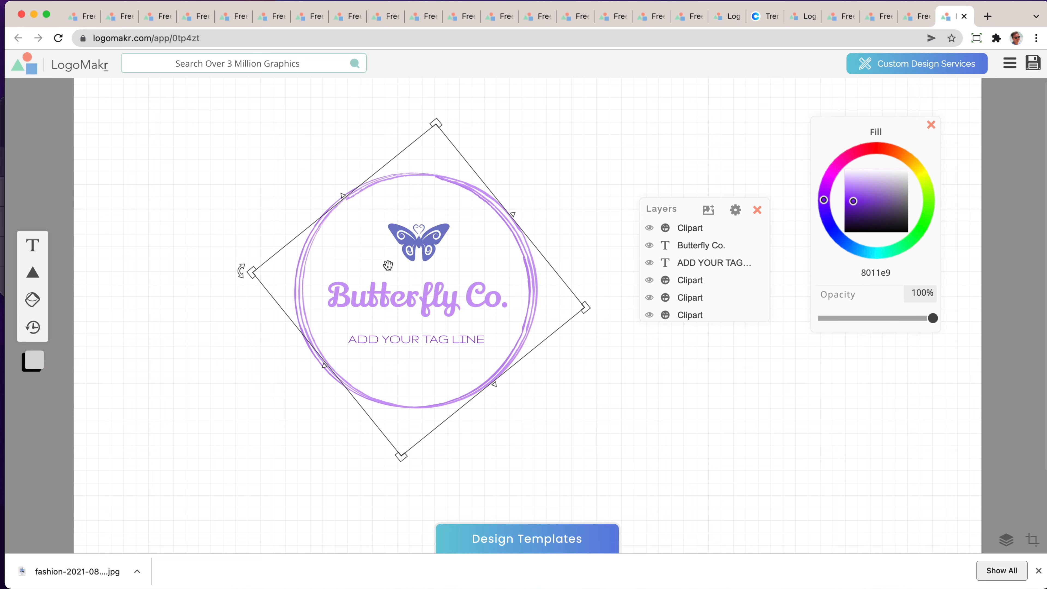
# Check the Coolors palettes again, return to the LogoMakr design and set the "Butterfly Co." text fill to 8011e9.
pyautogui.click(763, 17)
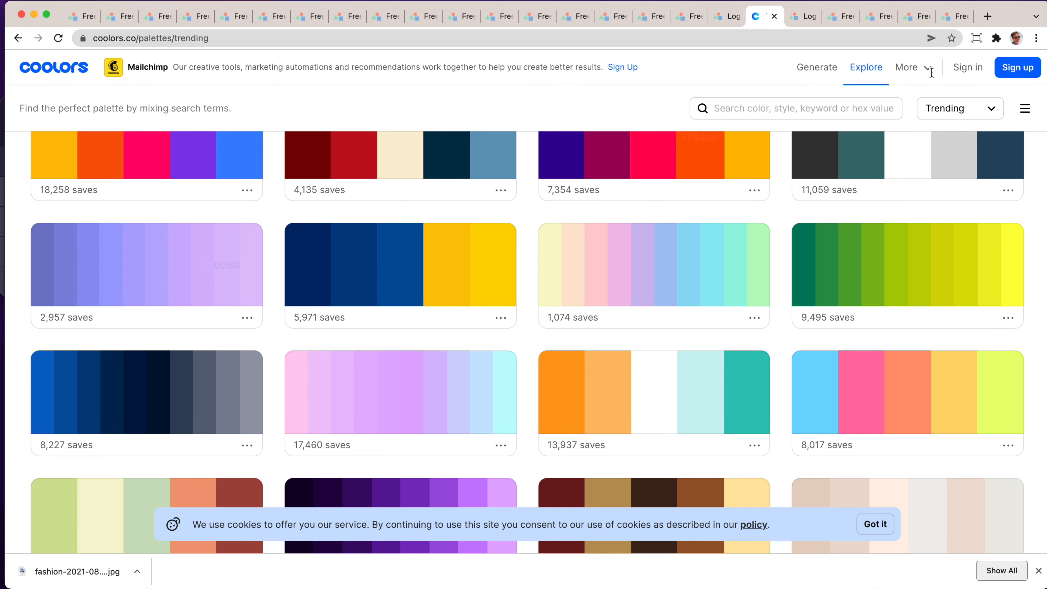
pyautogui.click(953, 16)
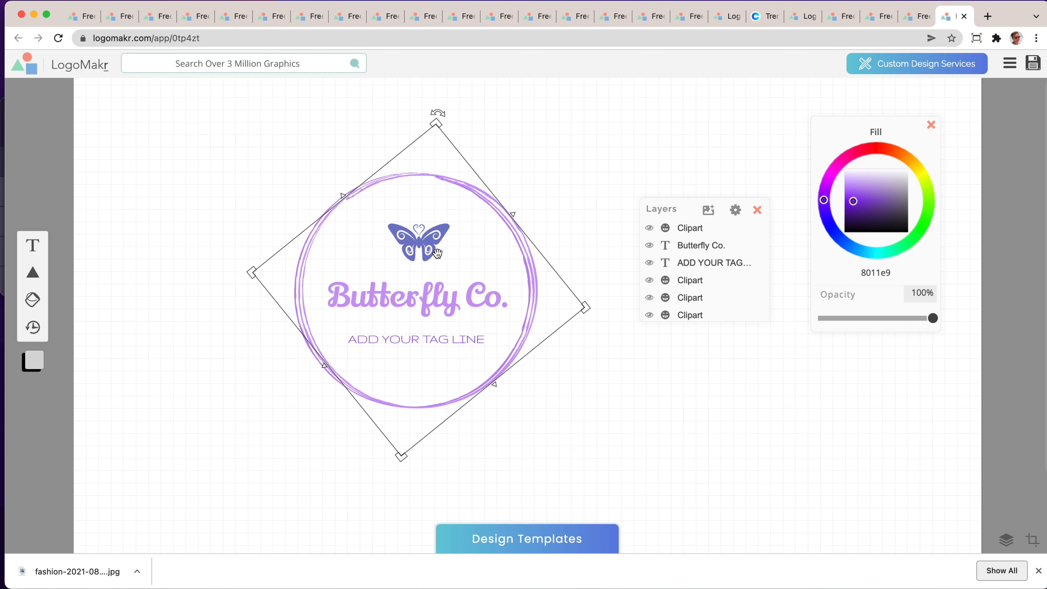
pyautogui.click(430, 248)
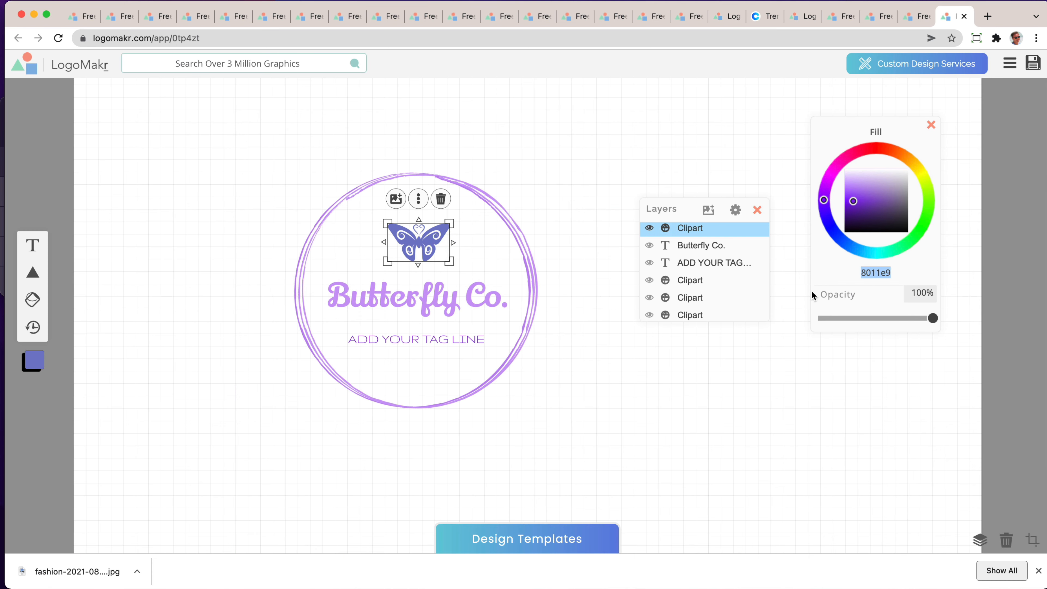
pyautogui.click(443, 307)
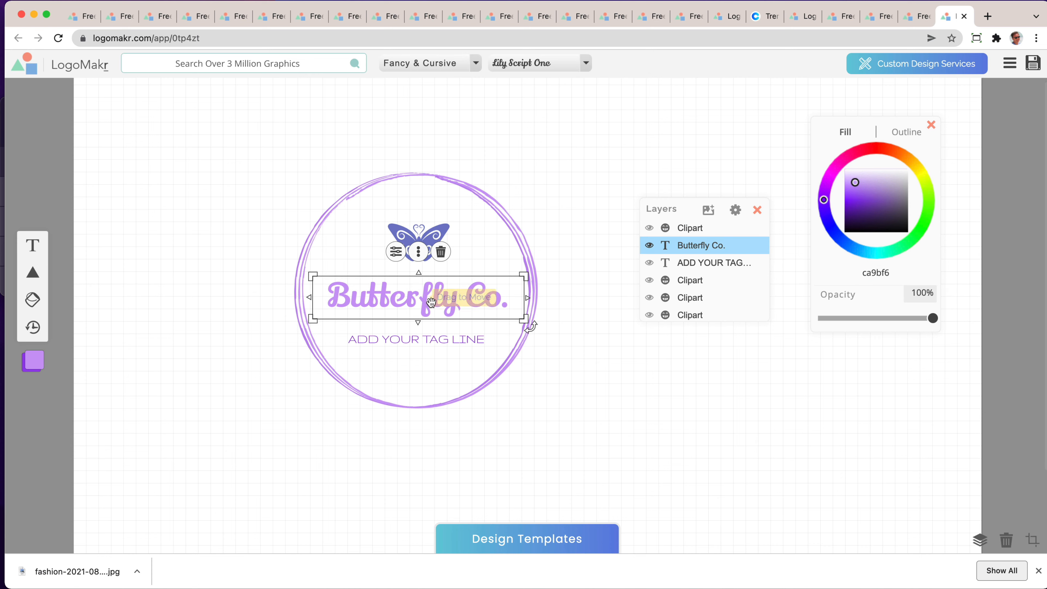
pyautogui.doubleClick(869, 275)
pyautogui.write('8011e9')
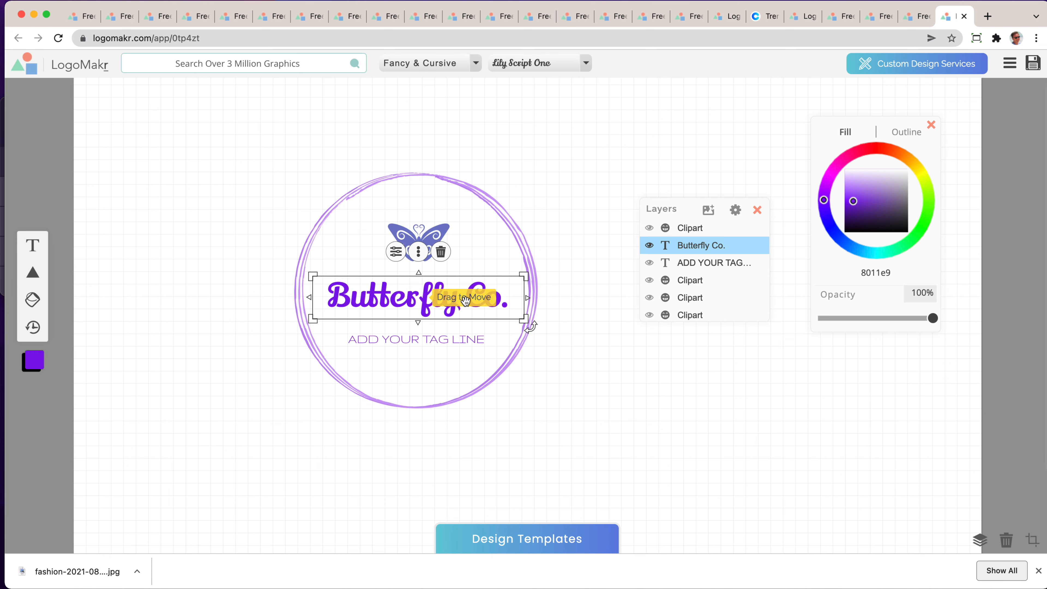
# Copy the butterfly graphic's fill color 757bc8 and apply it to the "Butterfly Co." text.
pyautogui.click(431, 236)
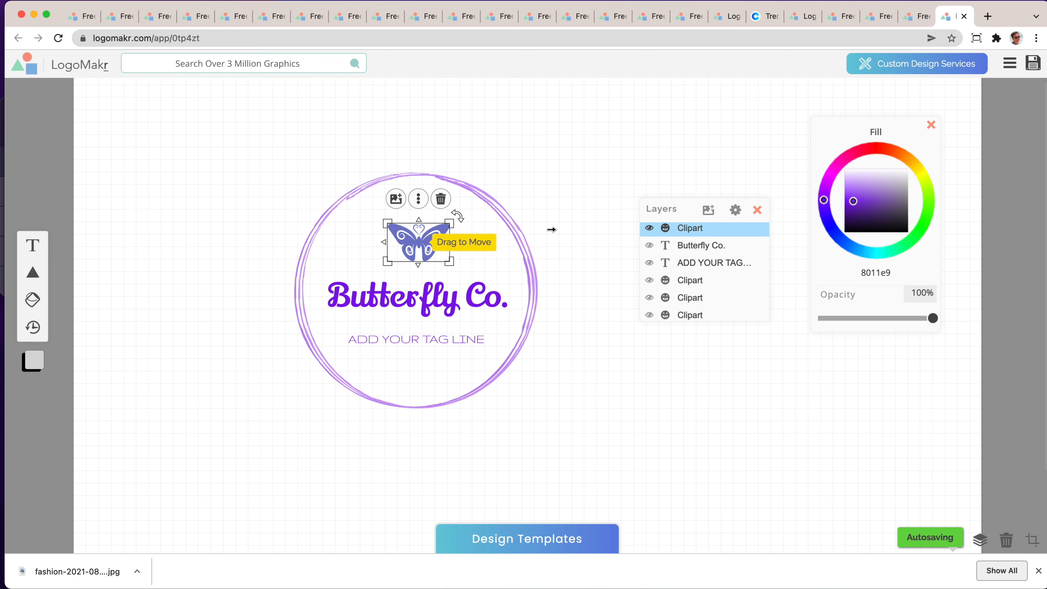
pyautogui.doubleClick(873, 271)
pyautogui.press('super+c')
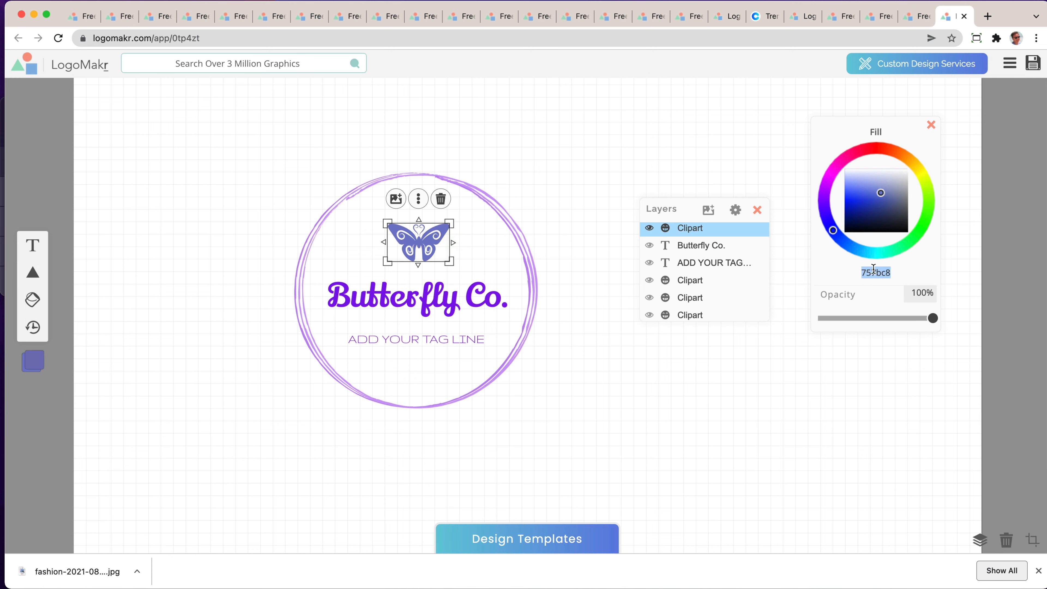
pyautogui.click(416, 312)
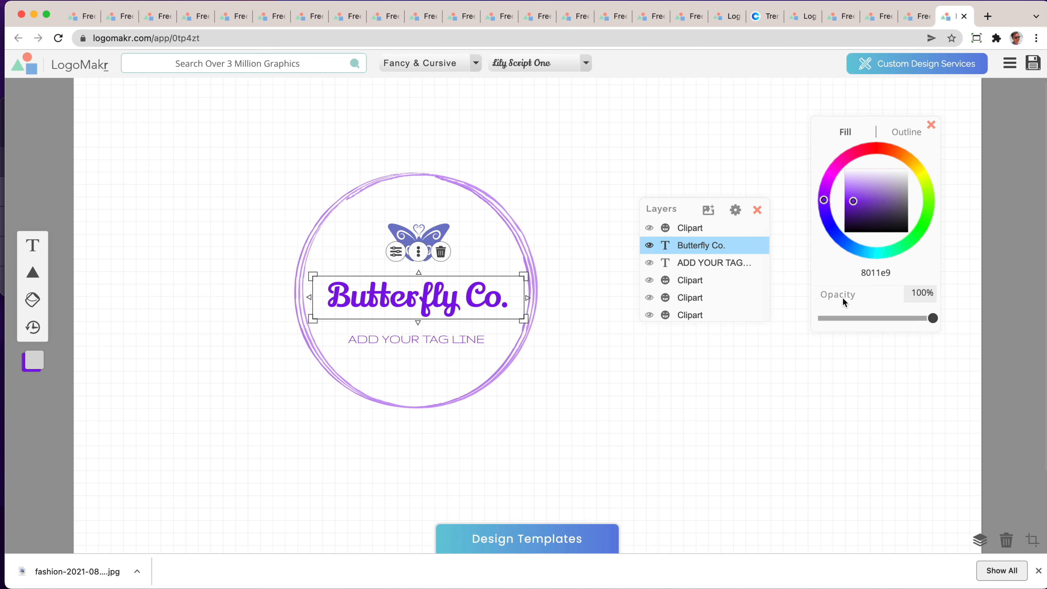
pyautogui.doubleClick(873, 272)
pyautogui.press('super+v')
pyautogui.click(553, 232)
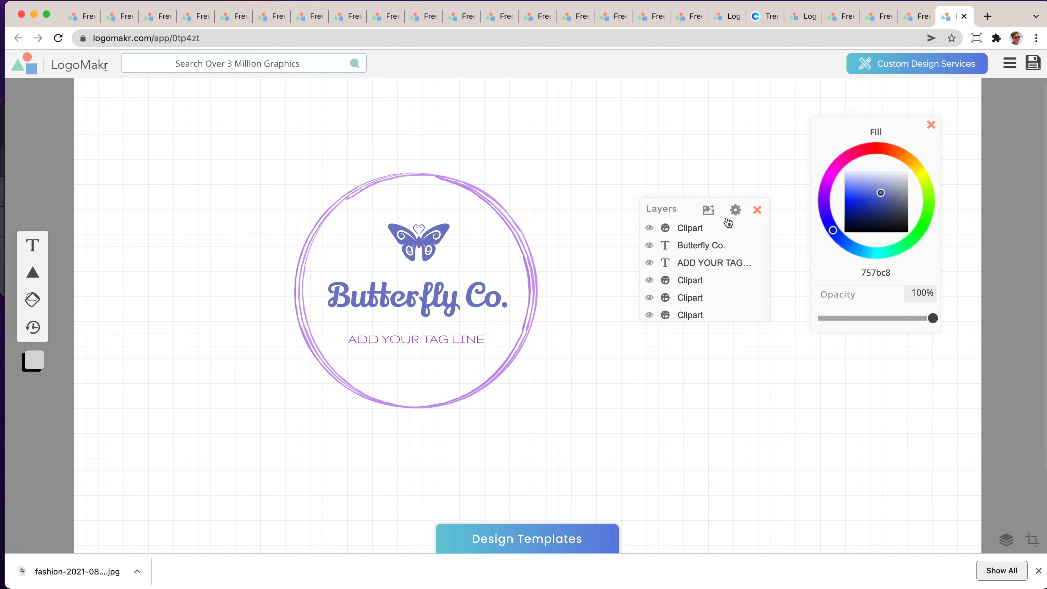
# Try the Dancing Script font on the "Butterfly Co." text.
pyautogui.click(458, 310)
pyautogui.click(540, 64)
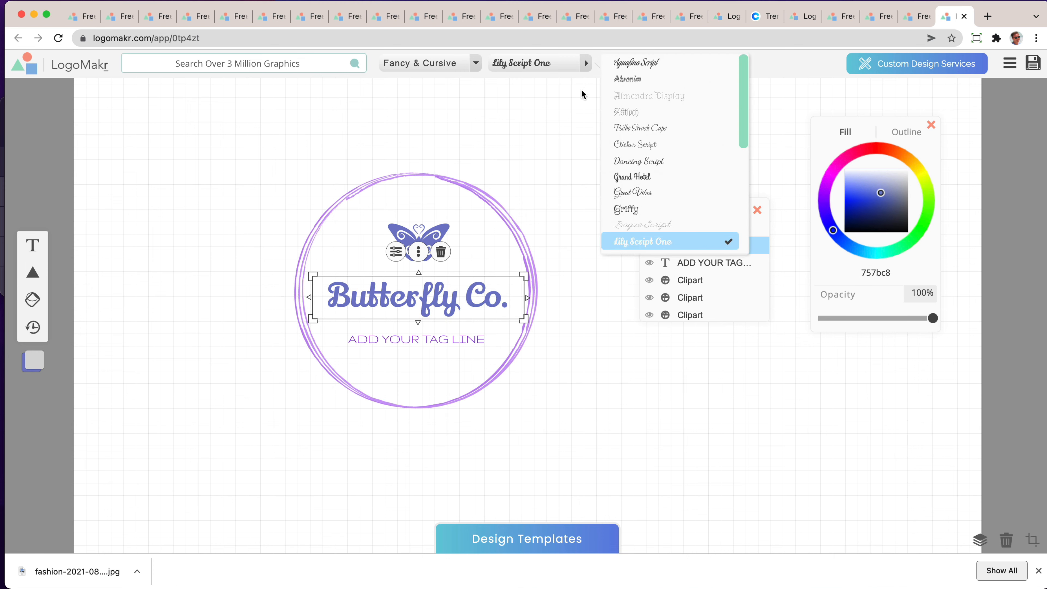
pyautogui.click(643, 161)
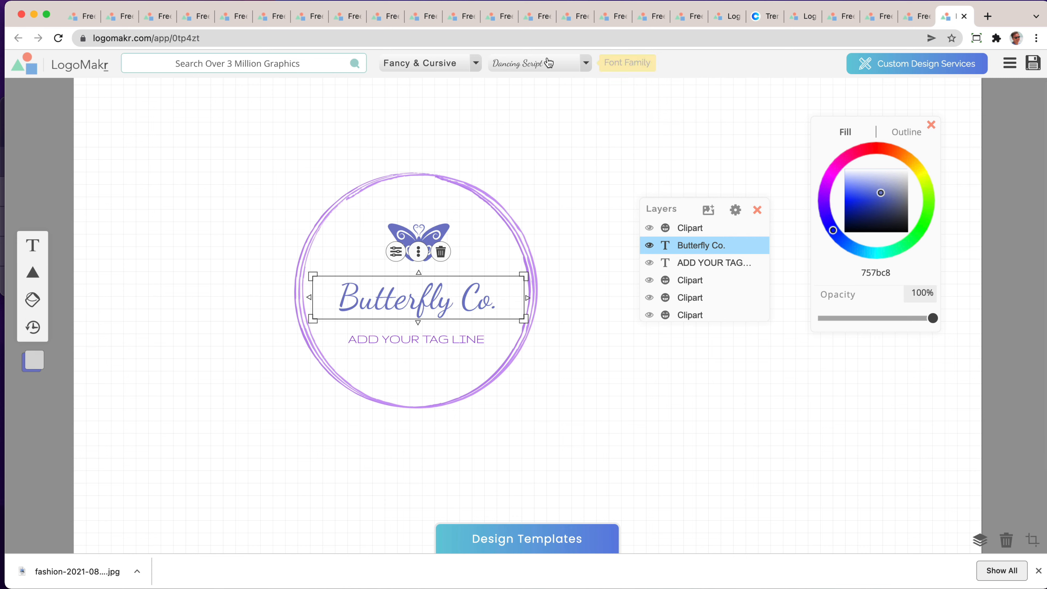
pyautogui.click(549, 63)
pyautogui.click(448, 282)
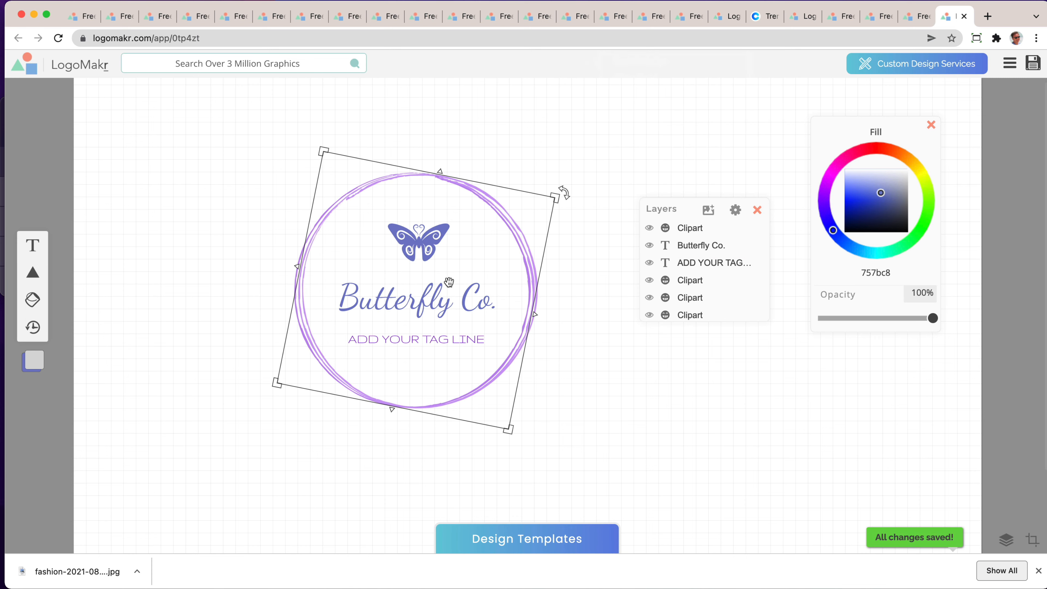
pyautogui.click(410, 235)
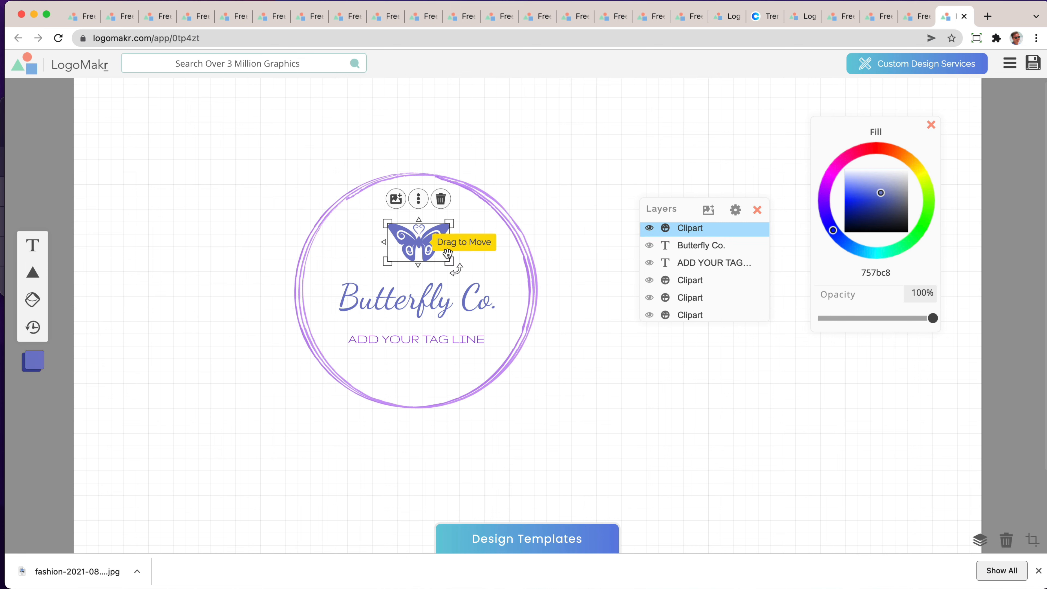
pyautogui.moveTo(452, 265); pyautogui.dragTo(651, 418)
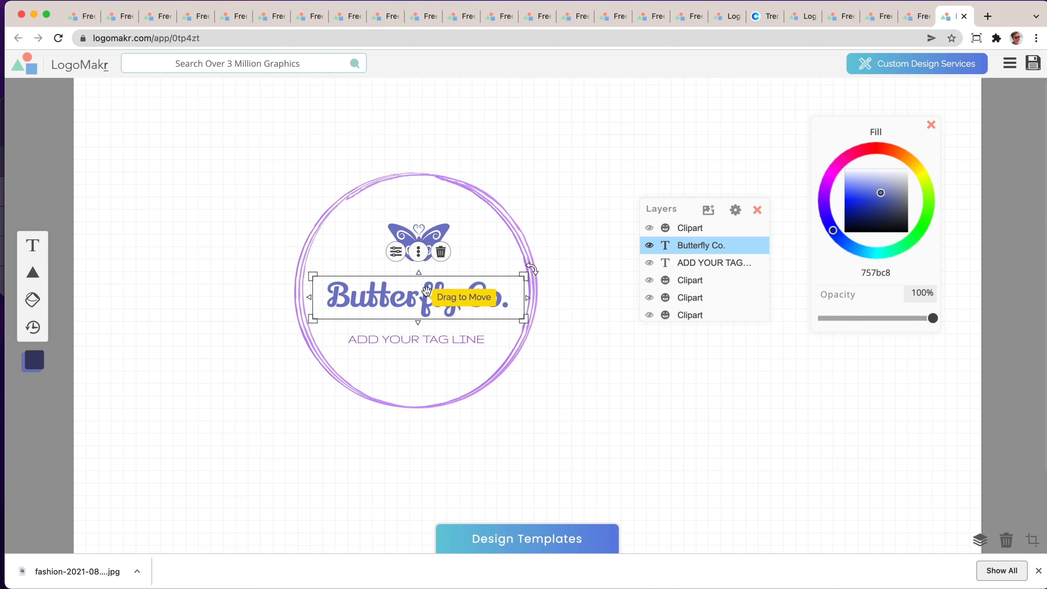
# Examine the available font families and font categories for the "Butterfly Co." text.
pyautogui.doubleClick(435, 304)
pyautogui.click(434, 228)
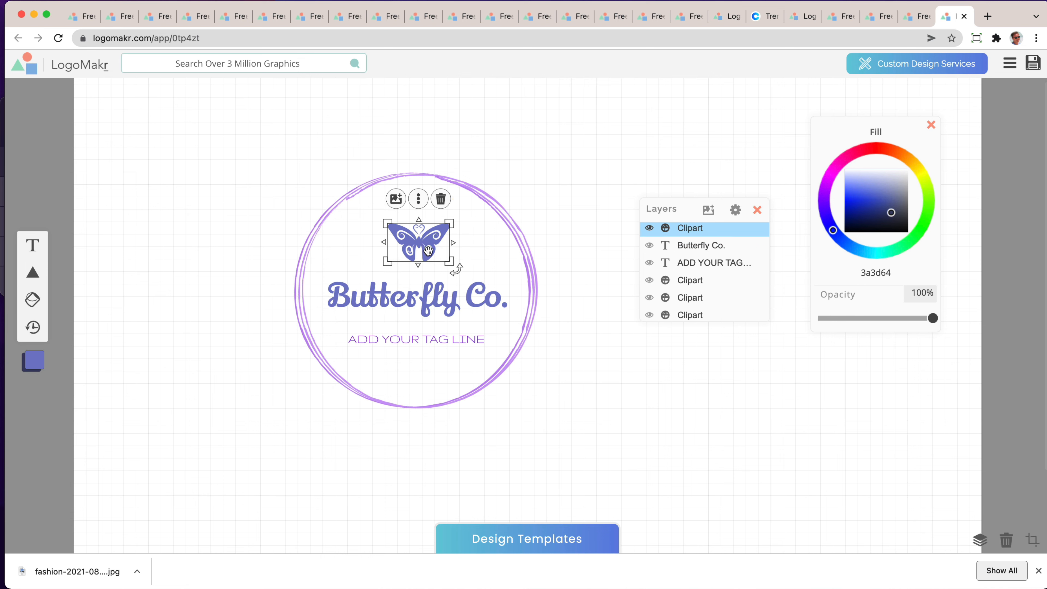
pyautogui.click(440, 294)
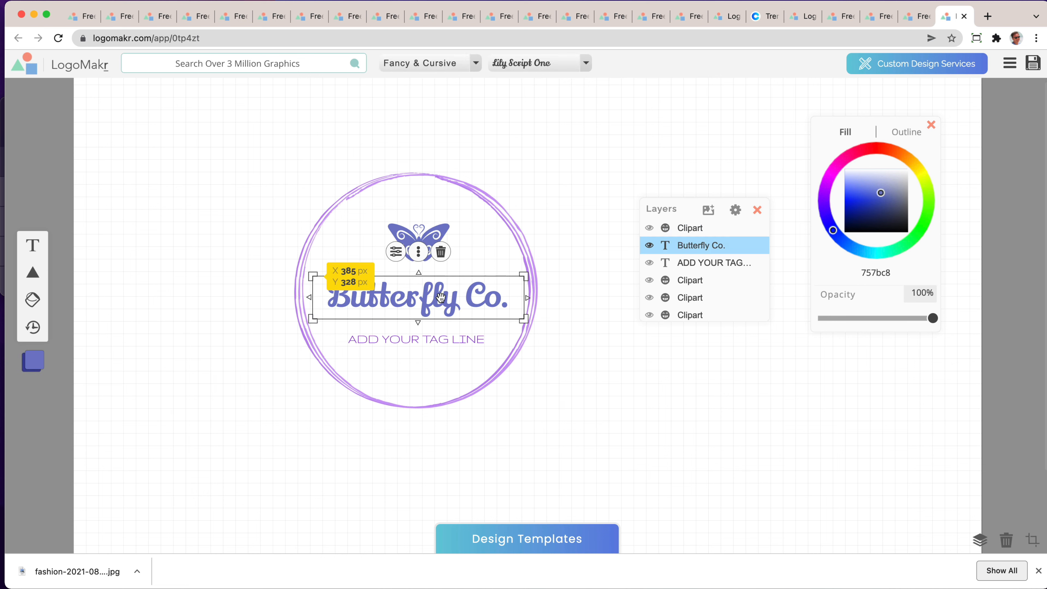
pyautogui.click(536, 63)
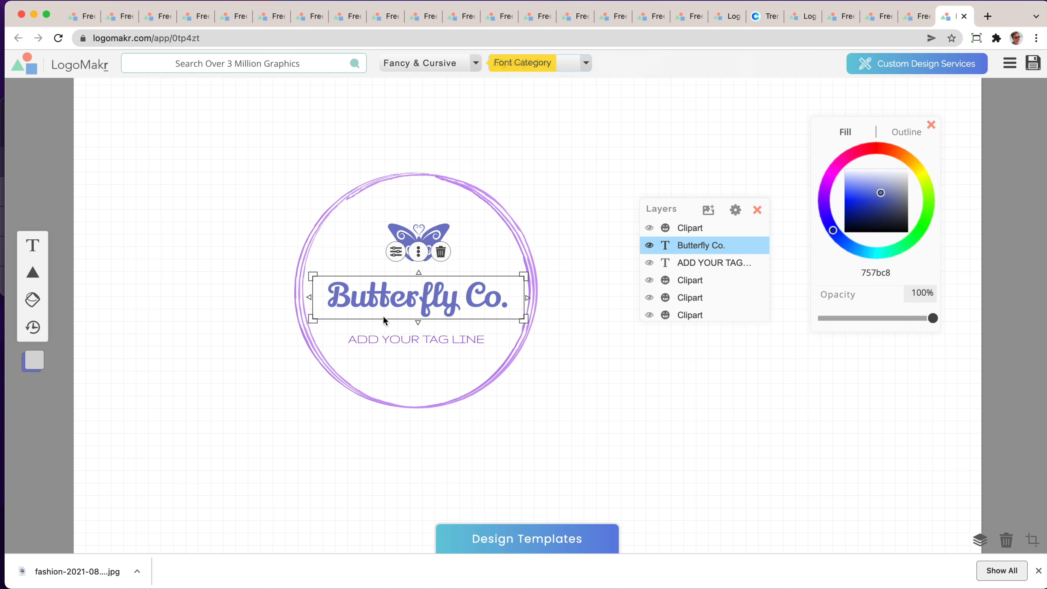
pyautogui.click(455, 66)
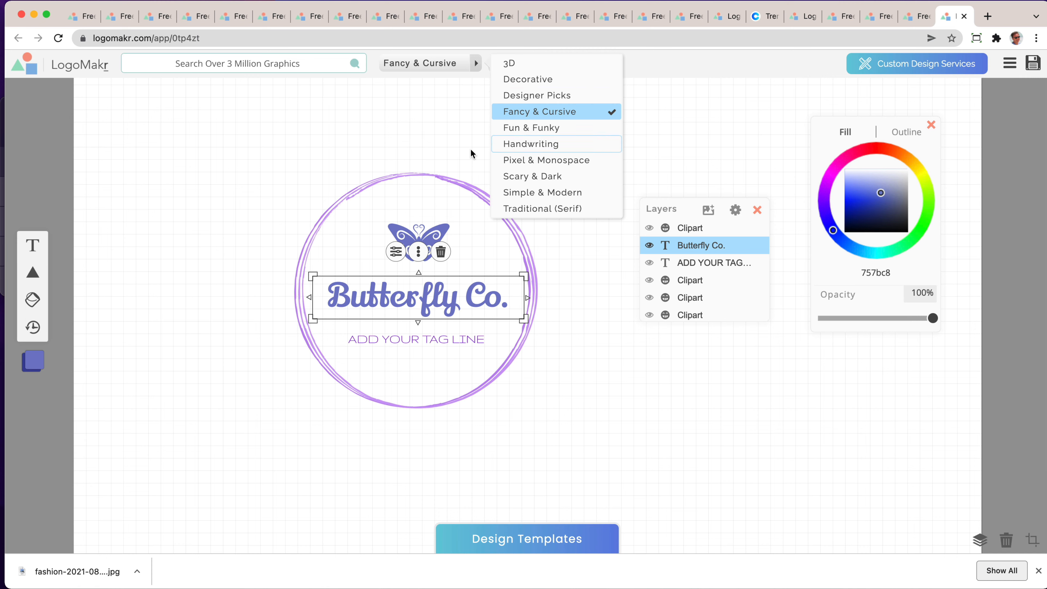
pyautogui.click(474, 155)
pyautogui.click(444, 186)
pyautogui.click(447, 295)
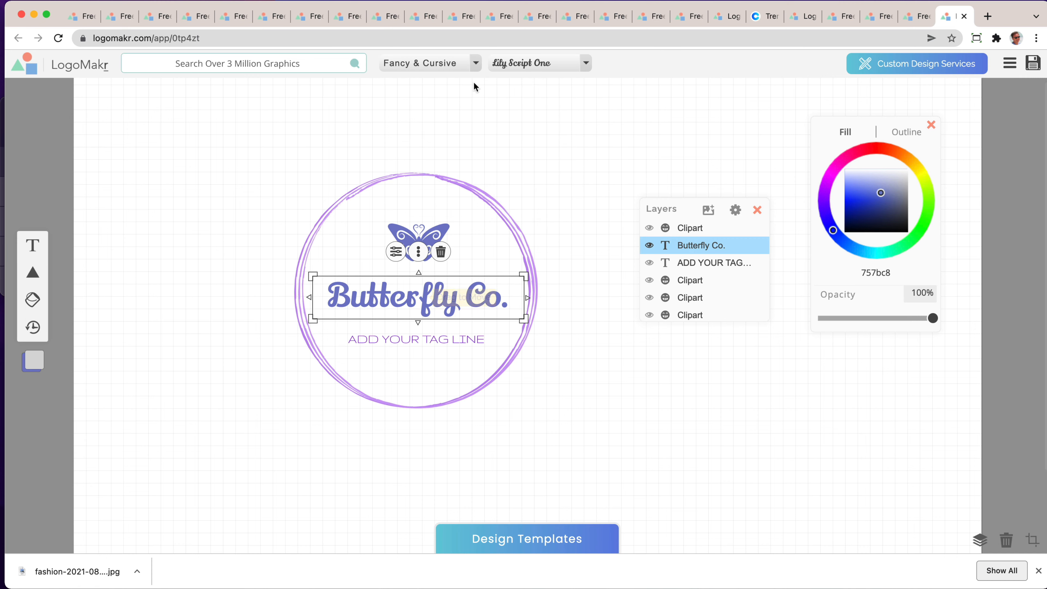
# Try the League Script font from the Fancy & Cursive category on the "Butterfly Co." text.
pyautogui.click(585, 63)
pyautogui.scroll(-3, 639, 137)
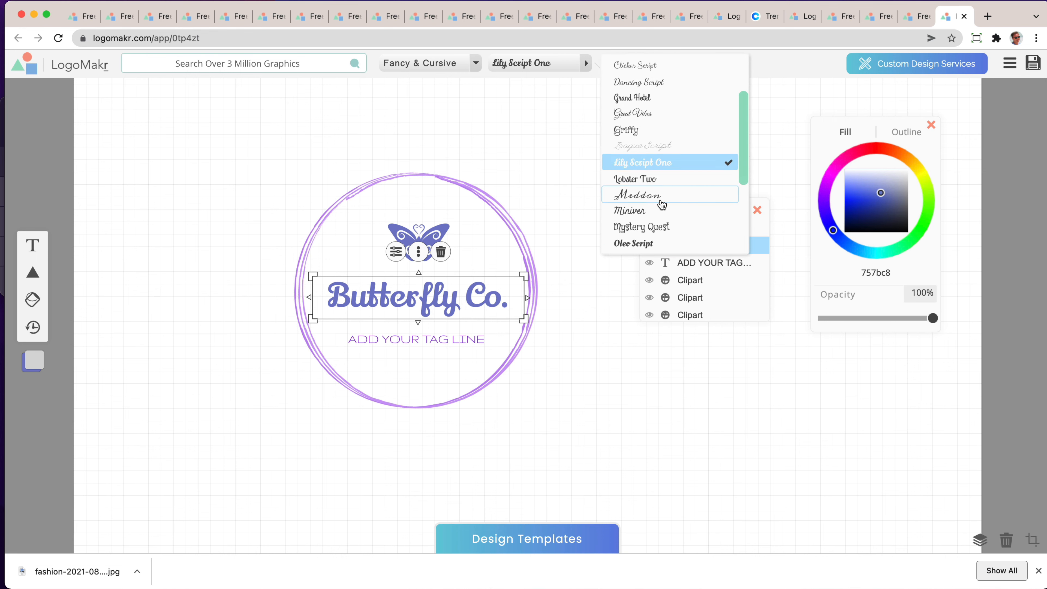
pyautogui.click(658, 128)
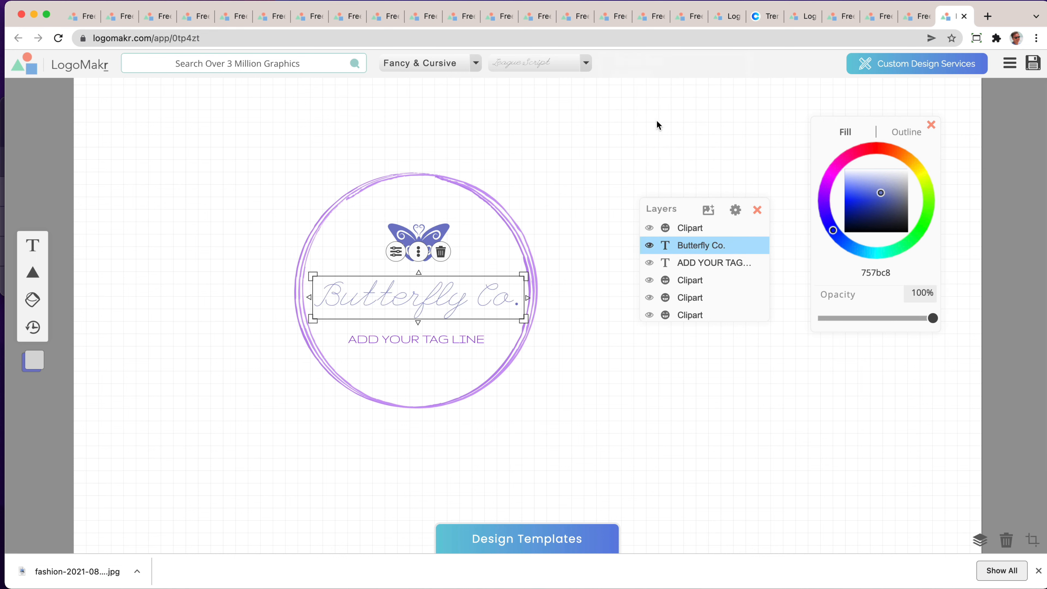
pyautogui.click(643, 128)
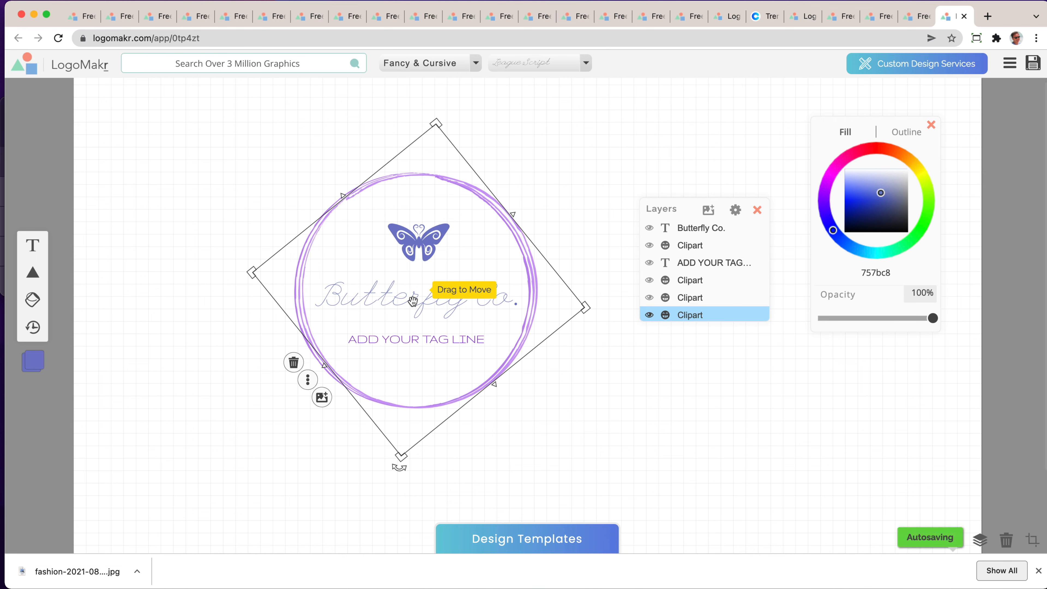
# Restore the Lily Script One "Butterfly Co." text, remove the League Script version and place the restored text below the butterfly.
pyautogui.press('super+z')
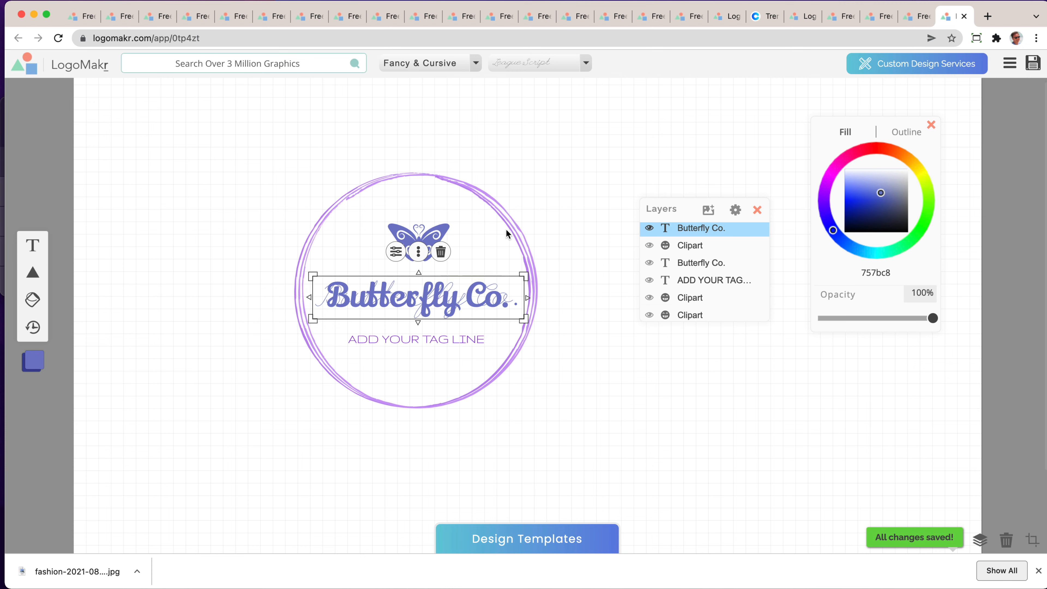
pyautogui.press('super+z')
pyautogui.click(429, 301)
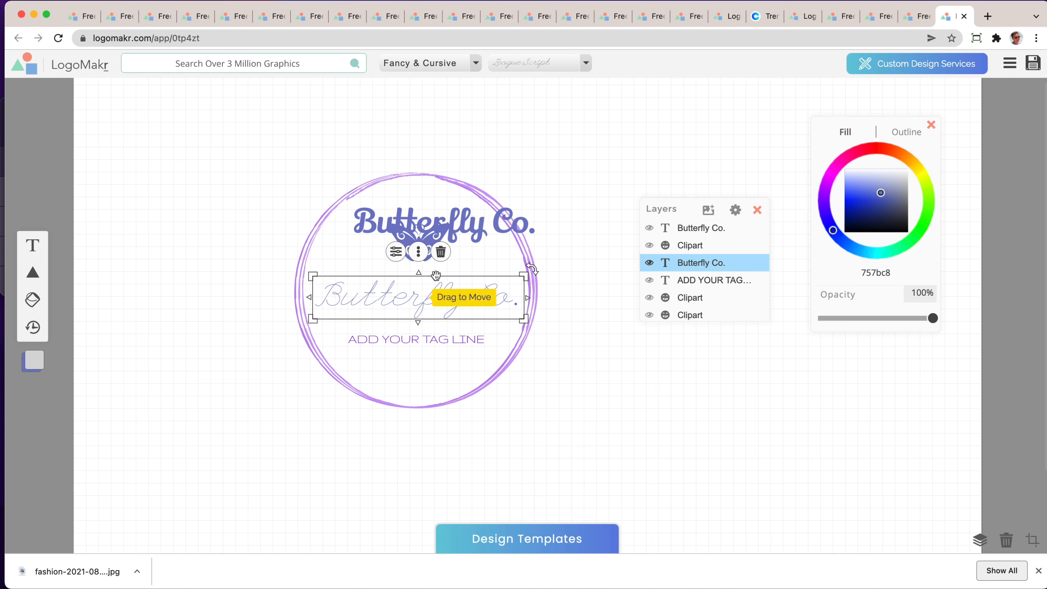
pyautogui.click(467, 223)
pyautogui.moveTo(459, 242); pyautogui.dragTo(442, 292)
pyautogui.click(562, 184)
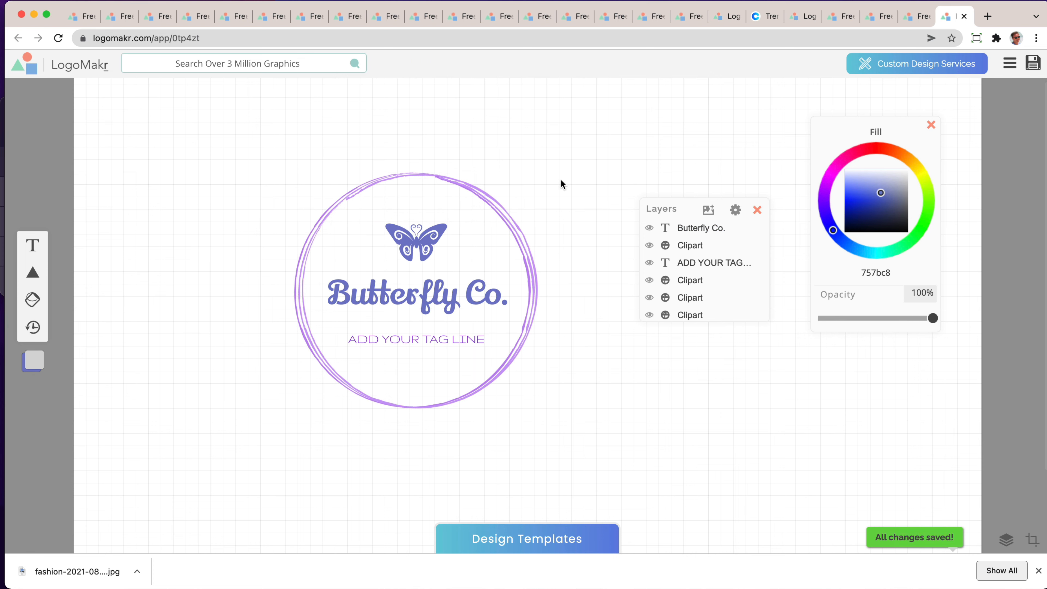
# Nudge the butterfly graphic slightly to the right above the "Butterfly Co." text.
pyautogui.click(505, 205)
pyautogui.moveTo(409, 248)
pyautogui.mouseDown()
pyautogui.moveTo(439, 250)
pyautogui.moveTo(402, 250)
pyautogui.moveTo(417, 250)
pyautogui.mouseUp()
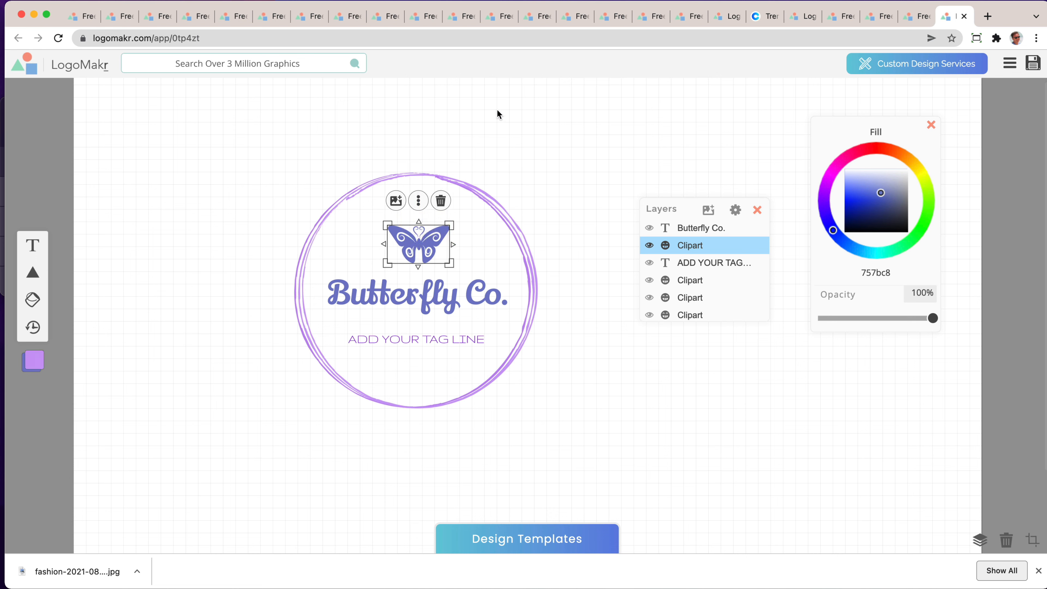
pyautogui.click(373, 171)
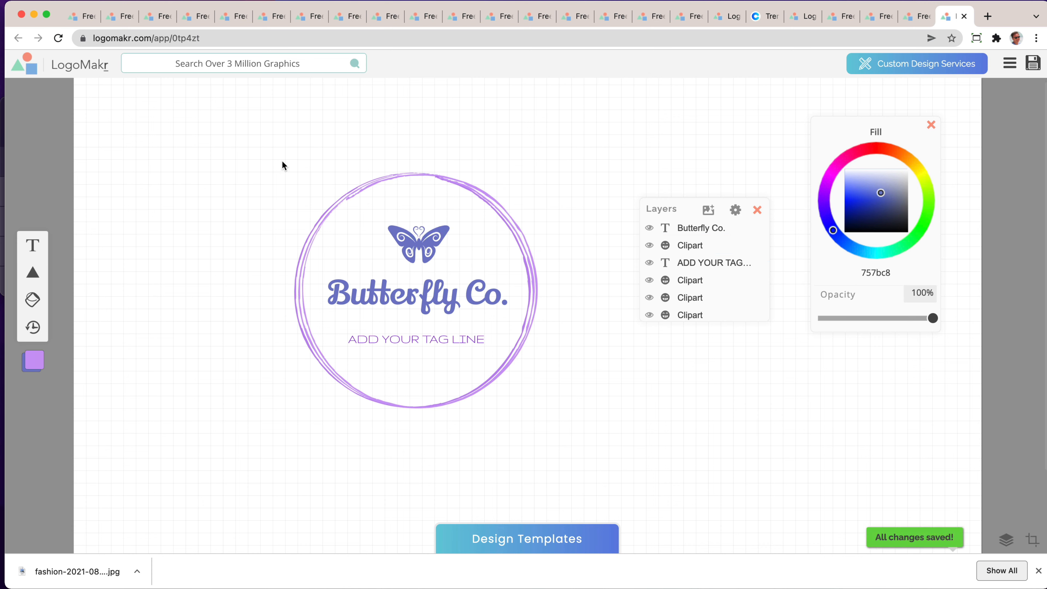
# Select all elements of the Butterfly Co. logo and enlarge them together, keeping the design centred.
pyautogui.click(325, 211)
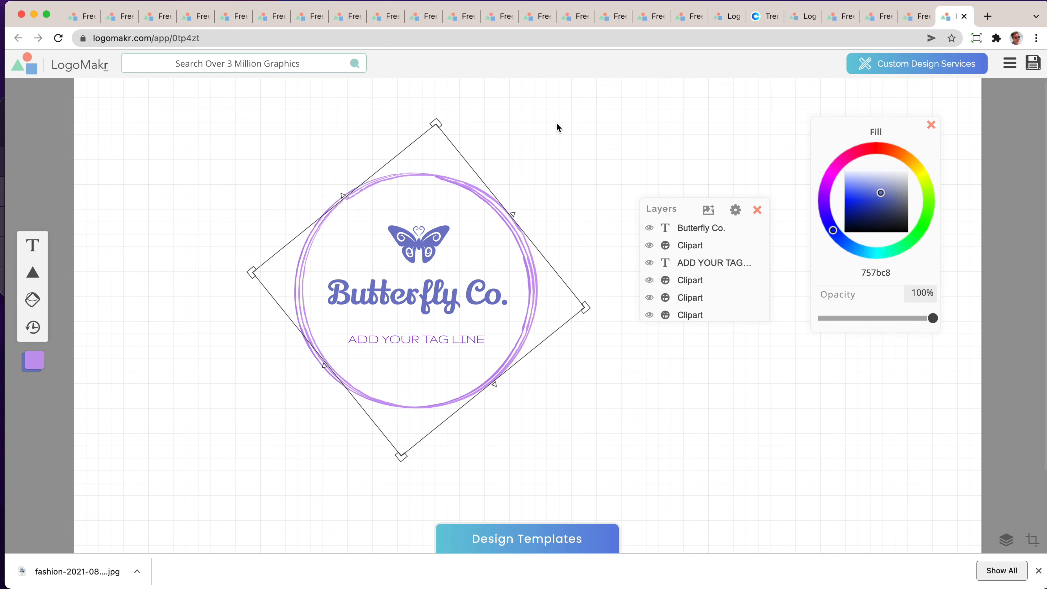
pyautogui.moveTo(598, 115); pyautogui.dragTo(228, 464)
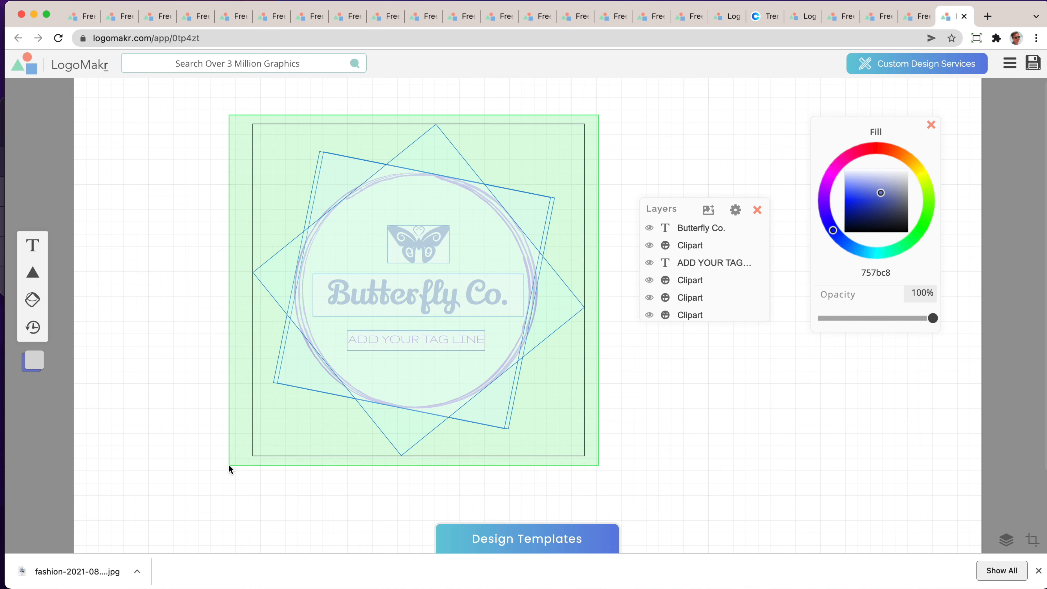
pyautogui.moveTo(630, 100); pyautogui.dragTo(241, 458)
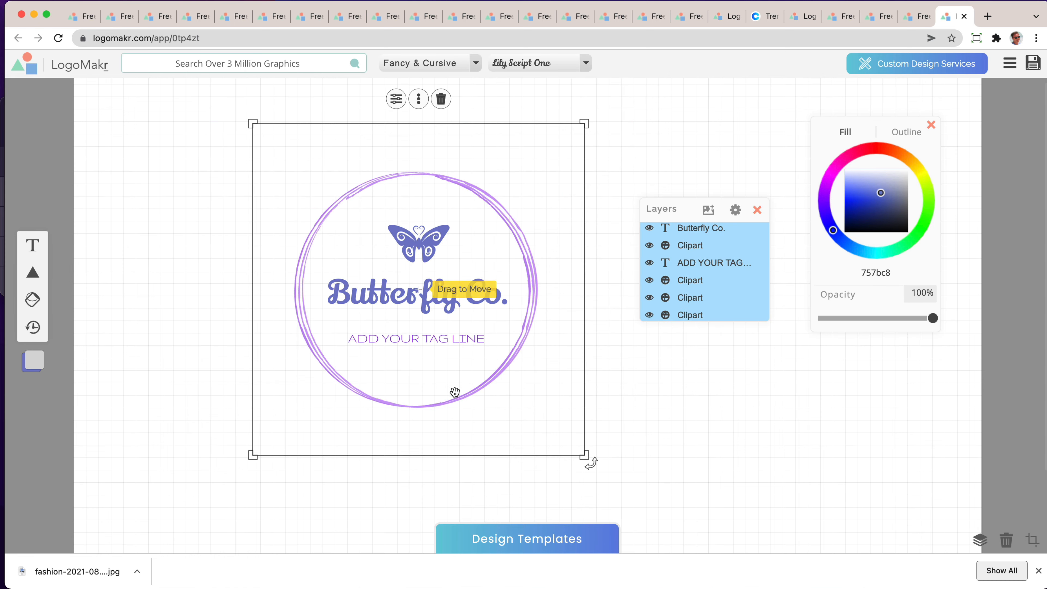
pyautogui.moveTo(586, 456)
pyautogui.mouseDown()
pyautogui.moveTo(722, 497)
pyautogui.moveTo(551, 441)
pyautogui.moveTo(684, 467)
pyautogui.moveTo(589, 442)
pyautogui.mouseUp()
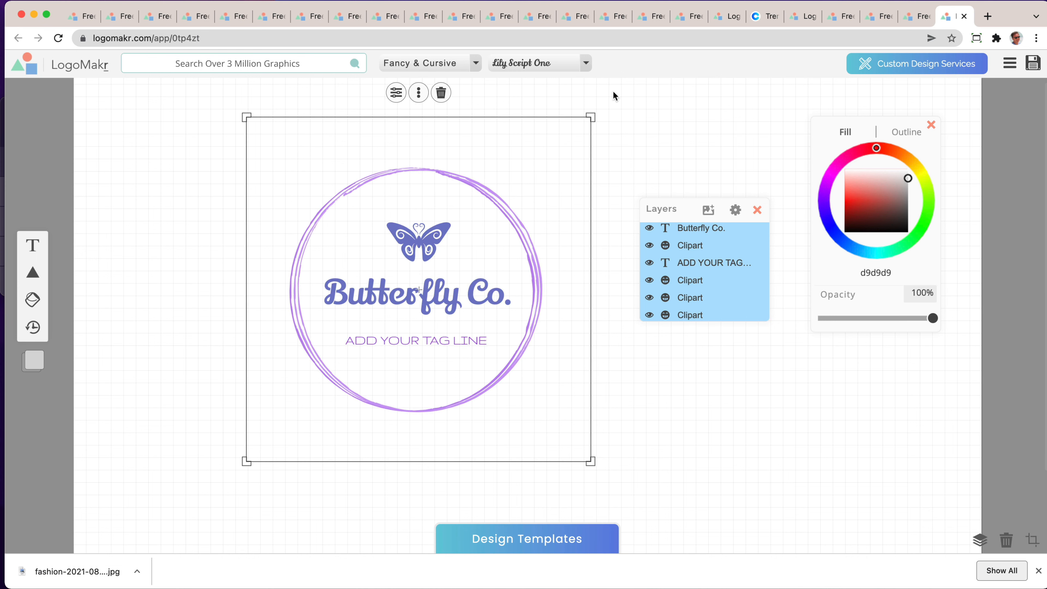
pyautogui.click(636, 123)
pyautogui.moveTo(629, 115); pyautogui.dragTo(158, 492)
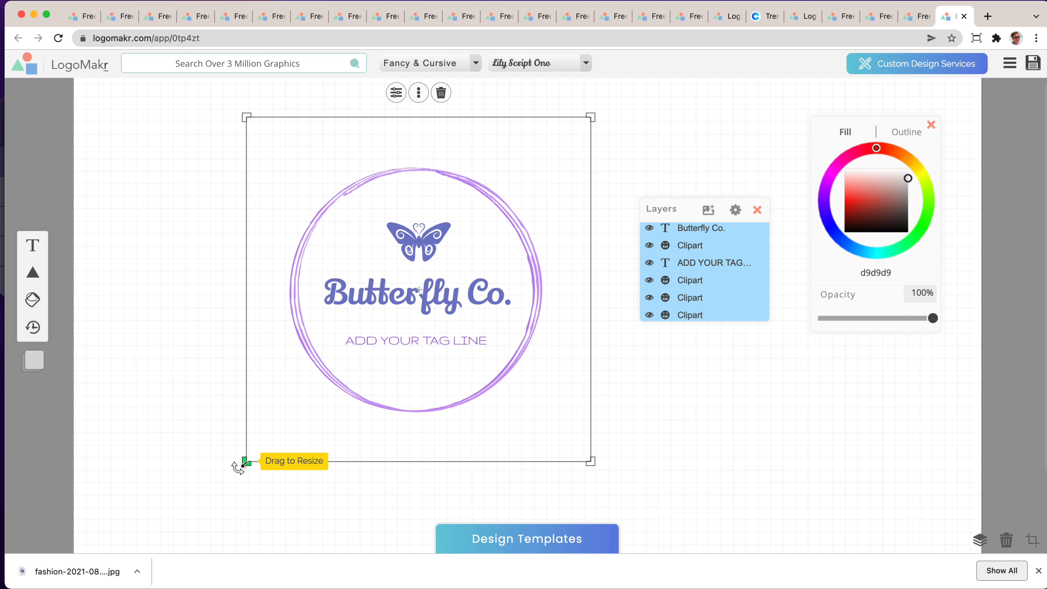
pyautogui.moveTo(243, 463); pyautogui.dragTo(222, 453)
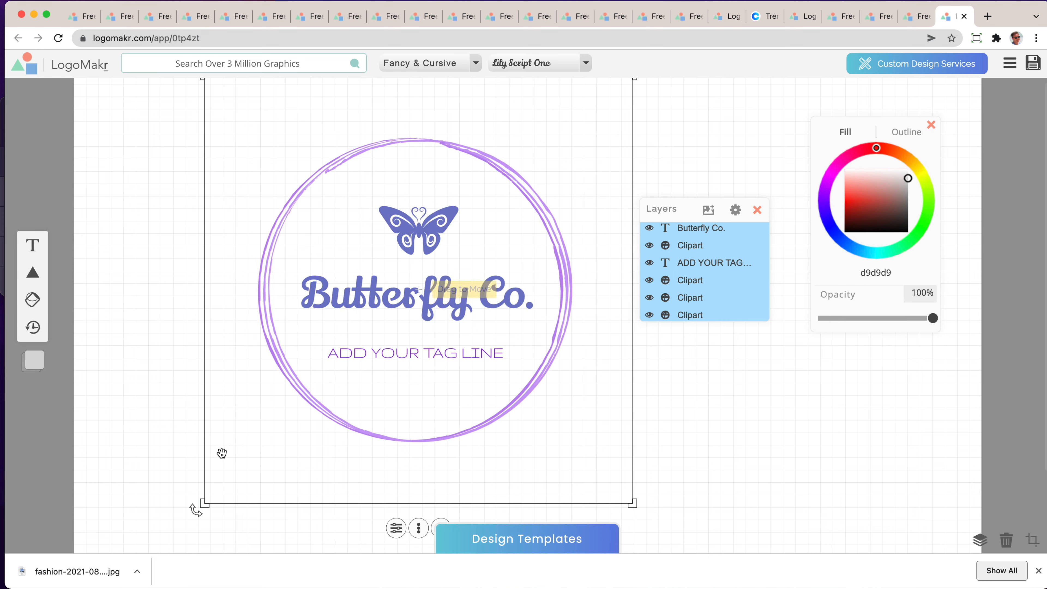
# Find "The Fashion Place" in the design templates and open it as a new logo.
pyautogui.click(549, 542)
pyautogui.scroll(-15, 553, 494)
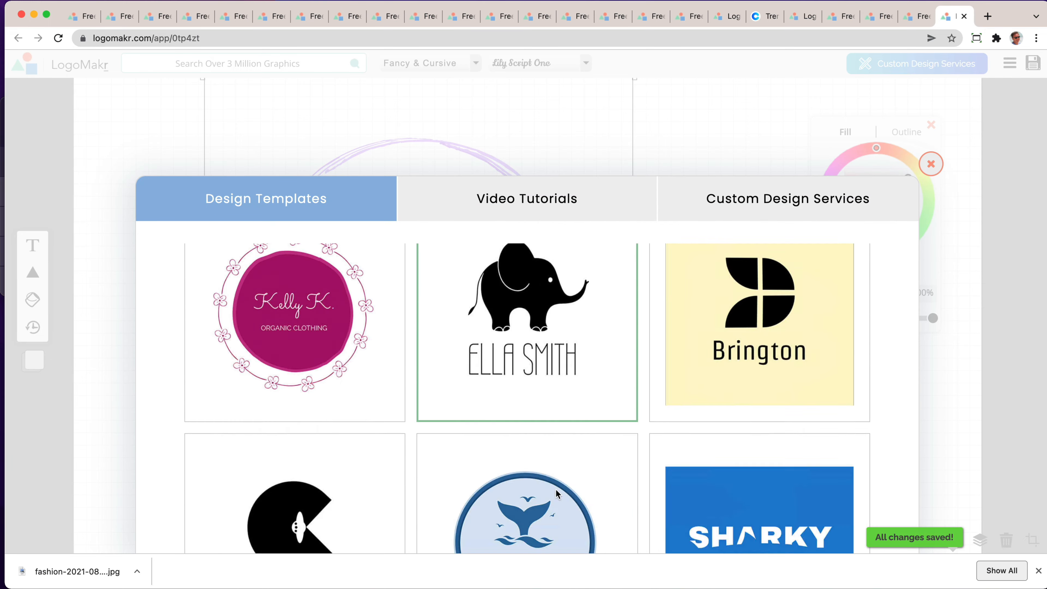
pyautogui.scroll(-10, 549, 493)
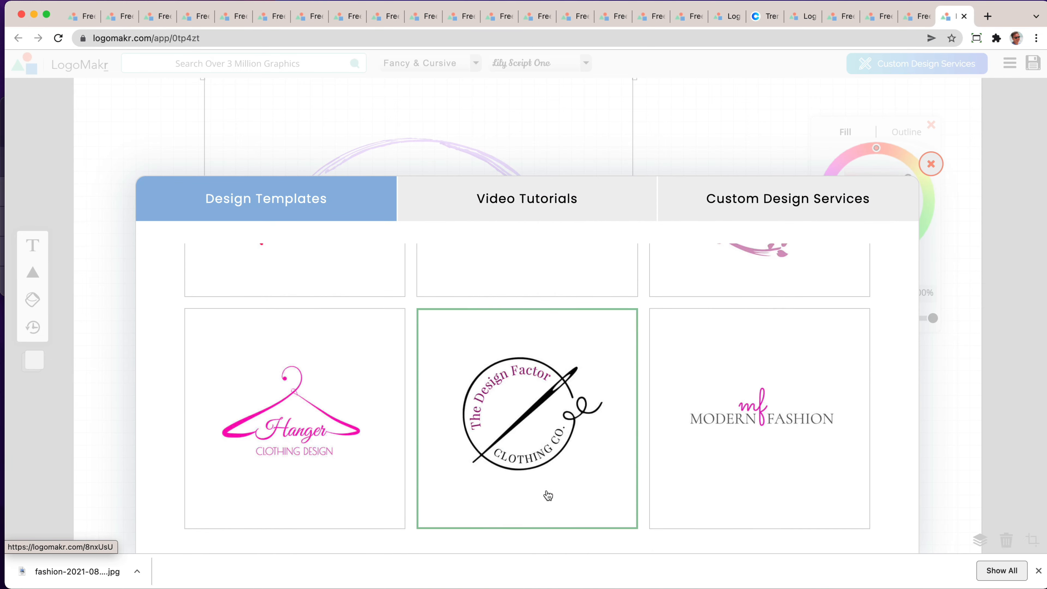
pyautogui.scroll(-5, 335, 430)
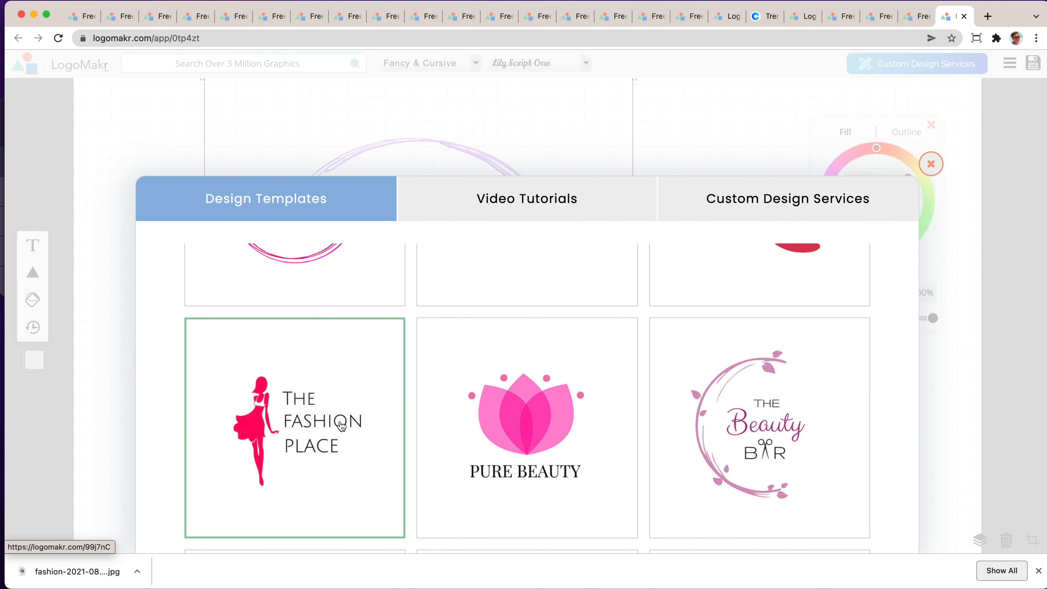
pyautogui.click(341, 424)
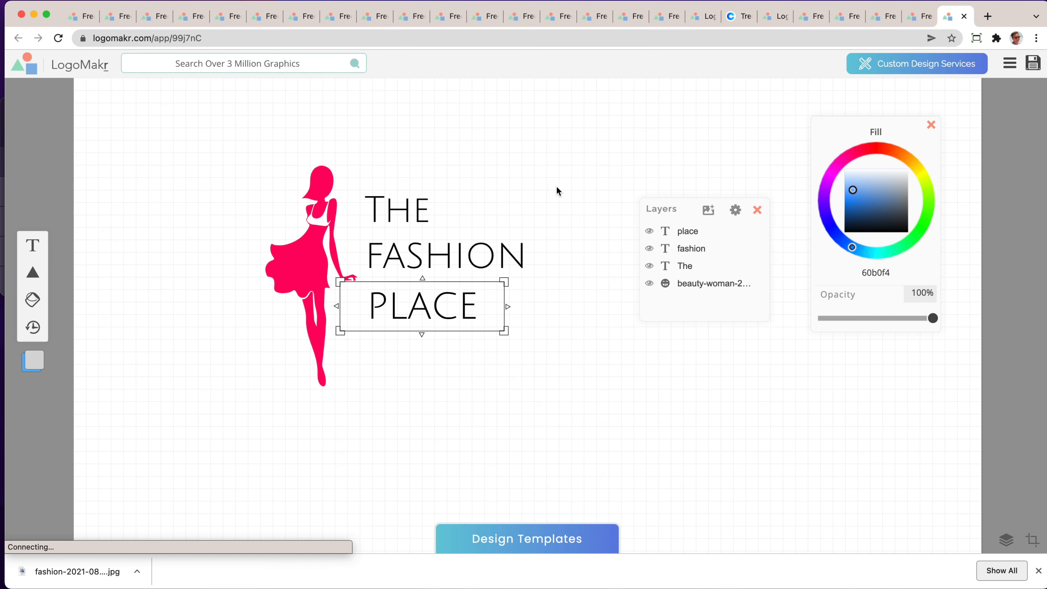
# Switch back to the Sweet Organics logo and dismiss the design templates covering it.
pyautogui.click(886, 17)
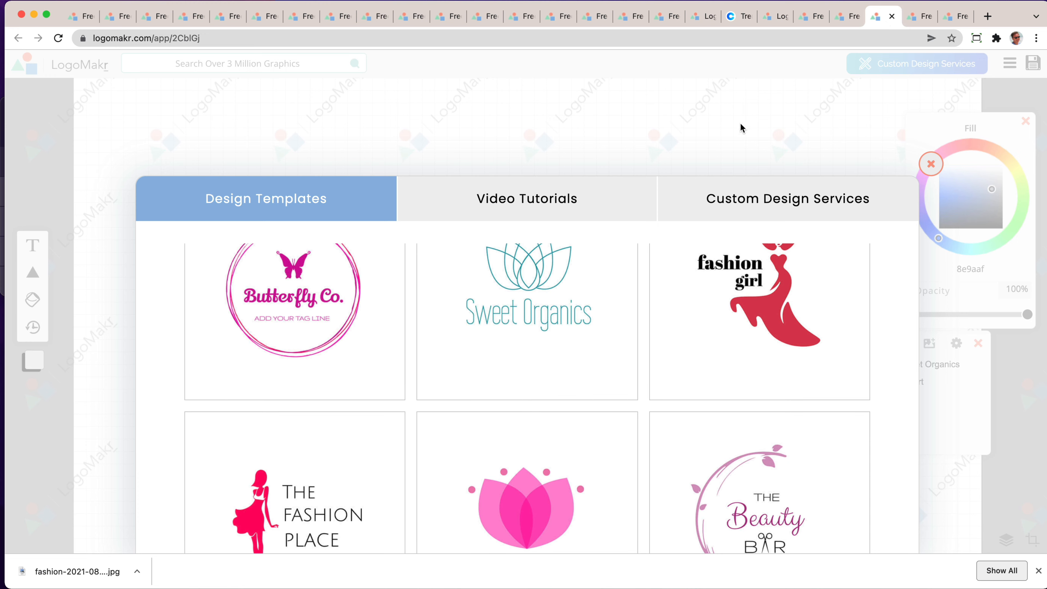
pyautogui.scroll(3, 696, 346)
pyautogui.click(665, 123)
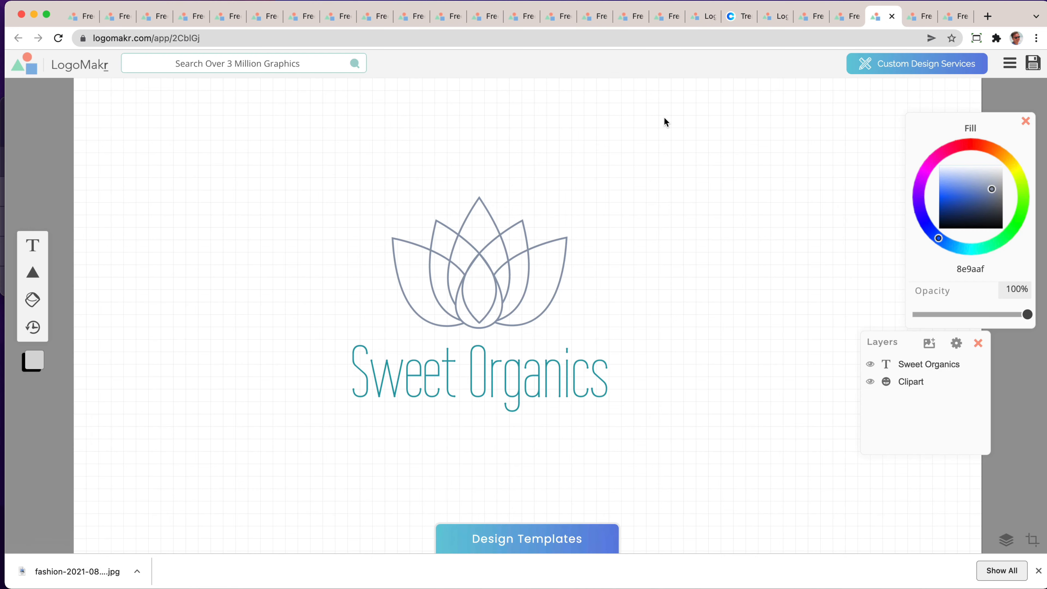
pyautogui.click(509, 289)
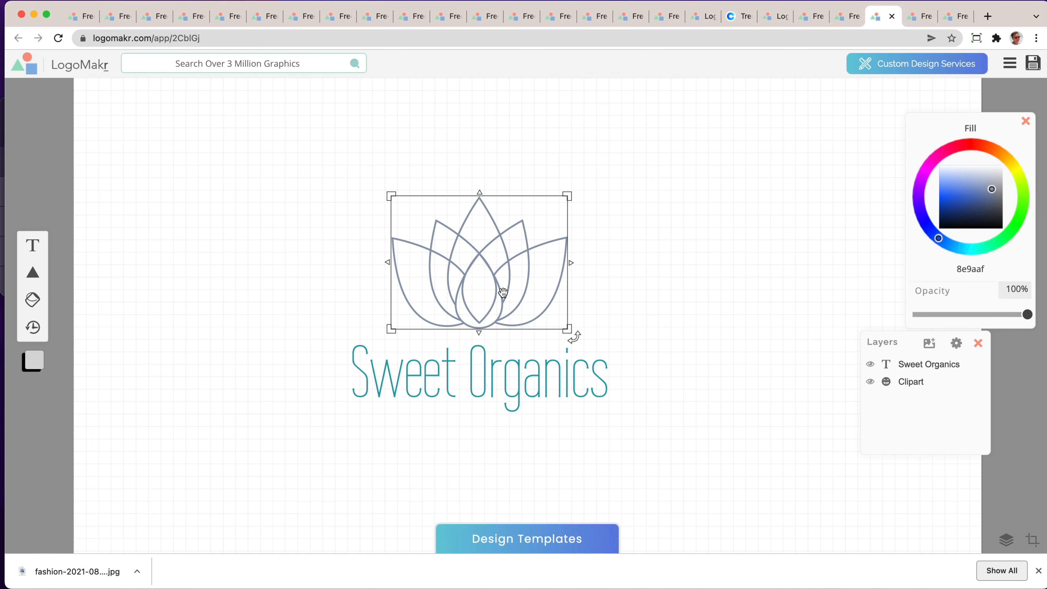
pyautogui.click(654, 269)
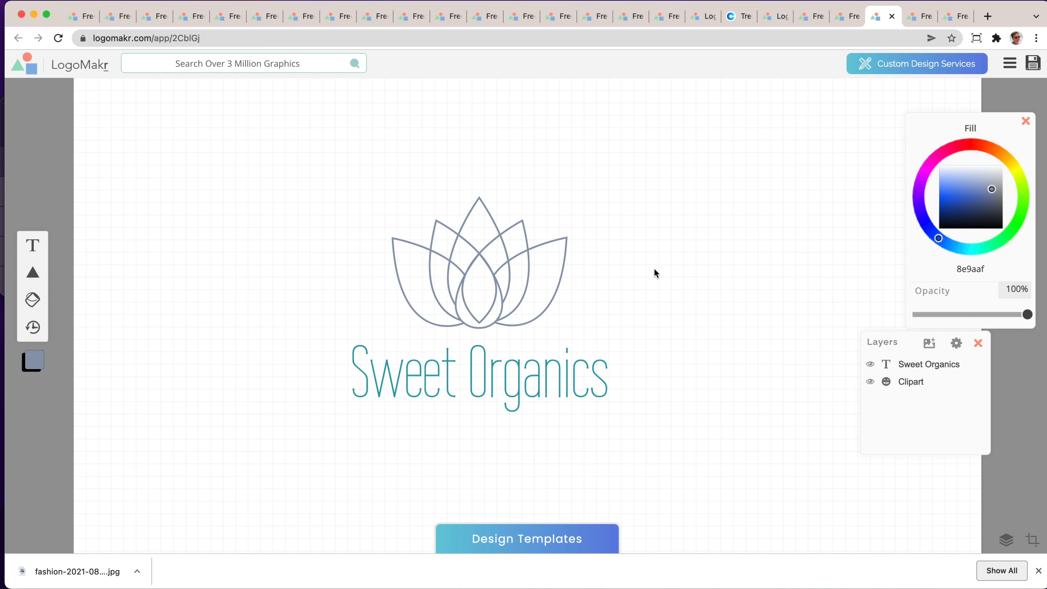
# Open the save options for the Sweet Organics logo, review the high-resolution file formats and licence terms, and close them.
pyautogui.click(1034, 66)
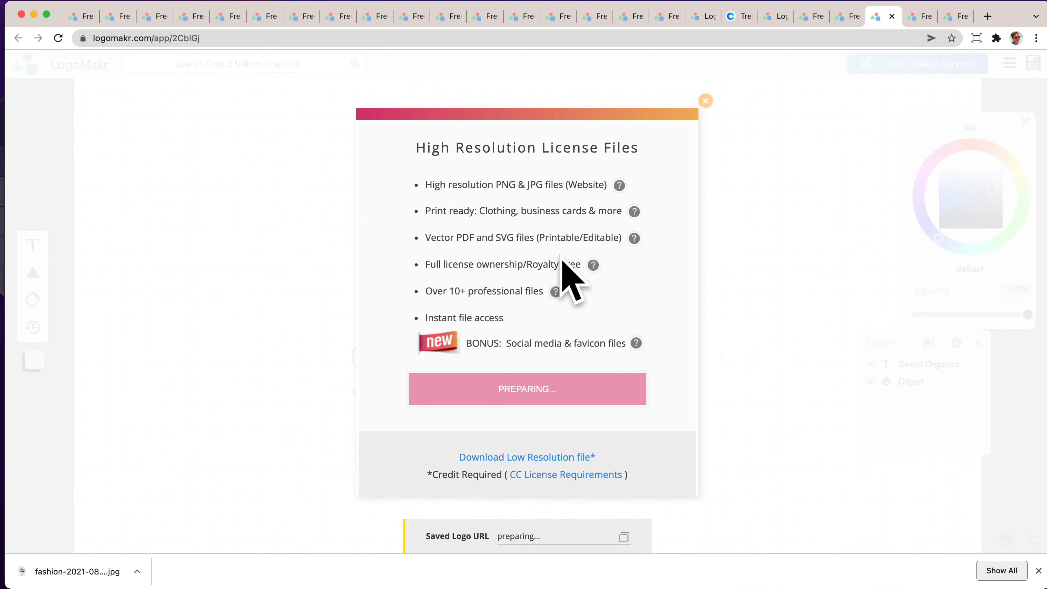
pyautogui.doubleClick(502, 184)
pyautogui.click(536, 184)
pyautogui.doubleClick(536, 184)
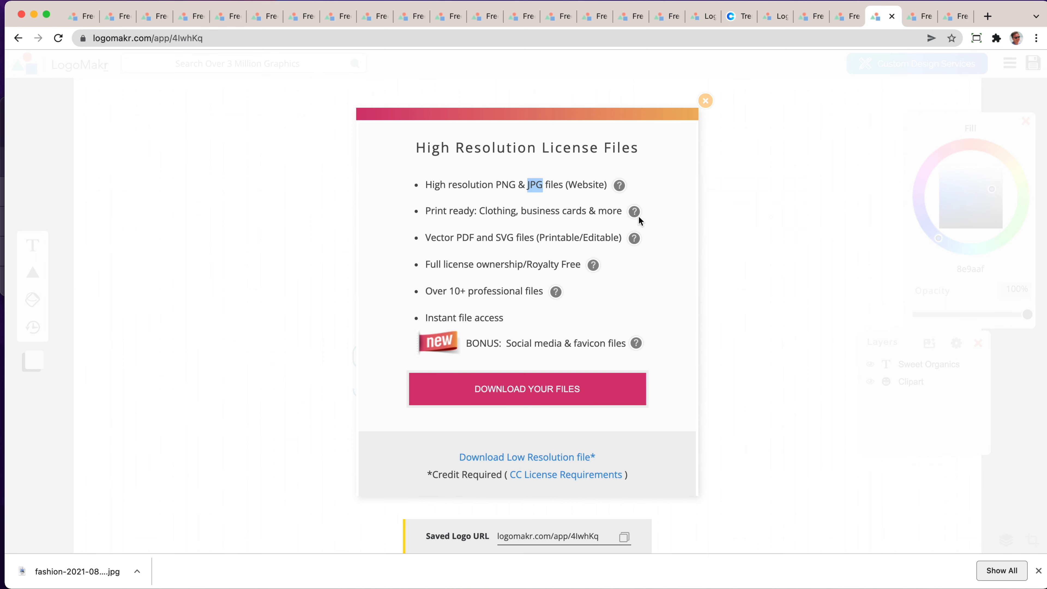
pyautogui.moveTo(635, 215)
pyautogui.moveTo(430, 266); pyautogui.dragTo(612, 276)
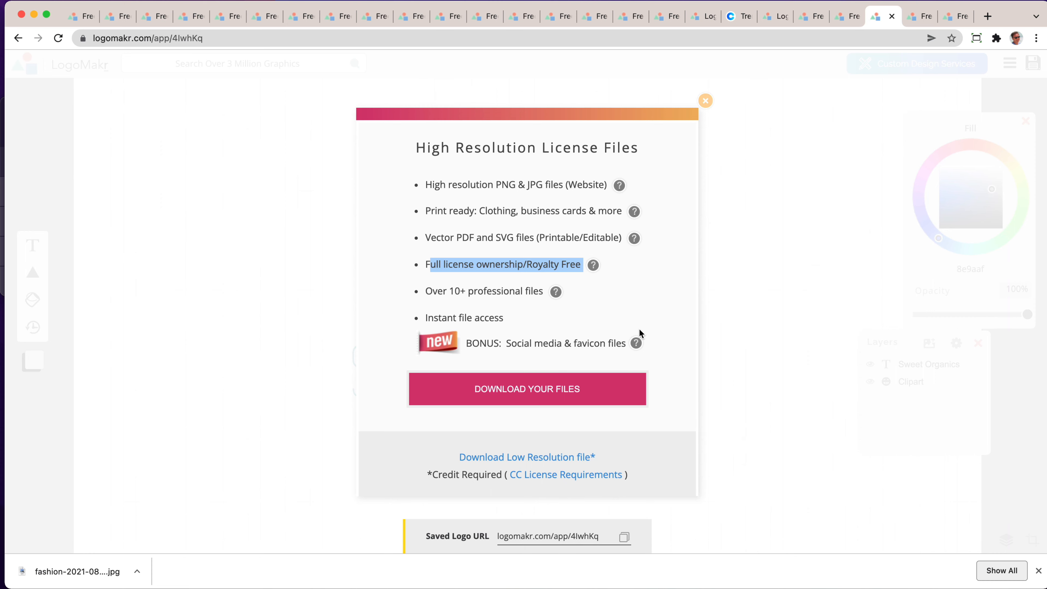
pyautogui.click(484, 233)
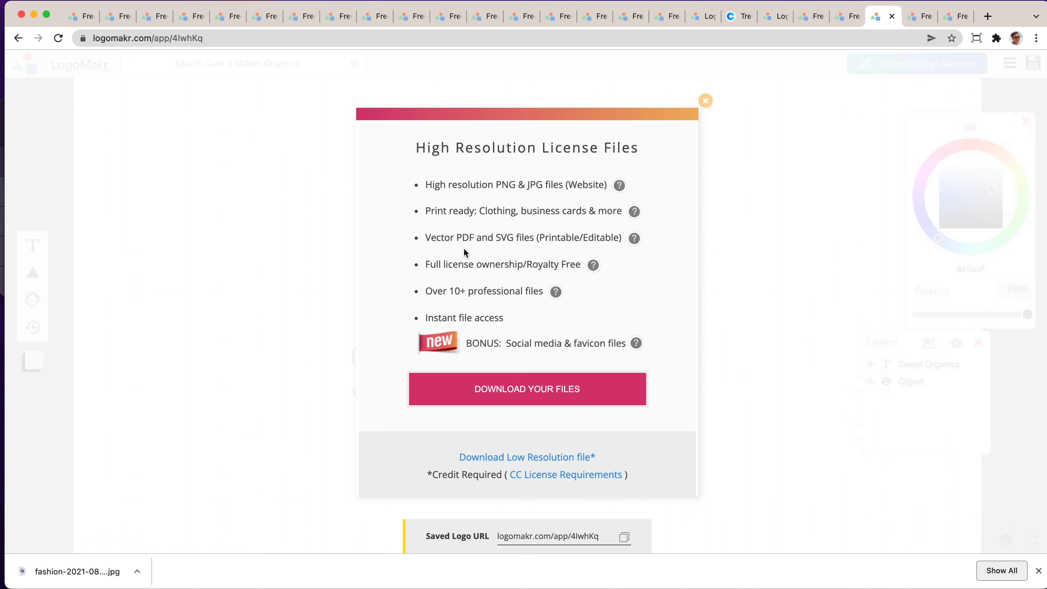
pyautogui.doubleClick(547, 238)
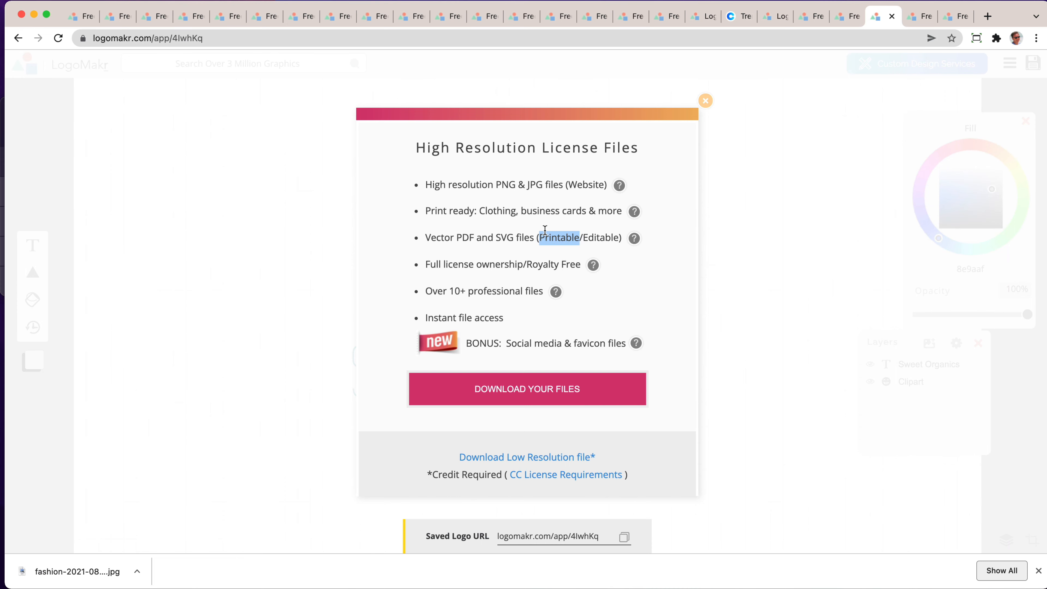
pyautogui.doubleClick(468, 184)
pyautogui.click(705, 101)
pyautogui.moveTo(705, 146); pyautogui.dragTo(305, 468)
pyautogui.click(263, 424)
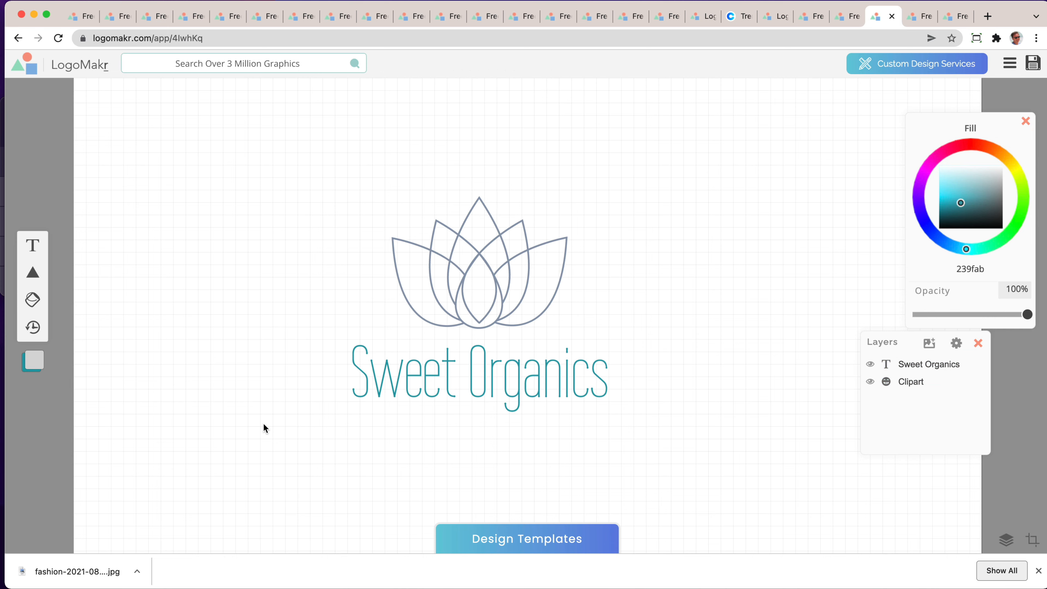
# Look through the design templates briefly and return to the Sweet Organics logo.
pyautogui.click(507, 539)
pyautogui.scroll(-5, 509, 491)
pyautogui.scroll(5, 509, 493)
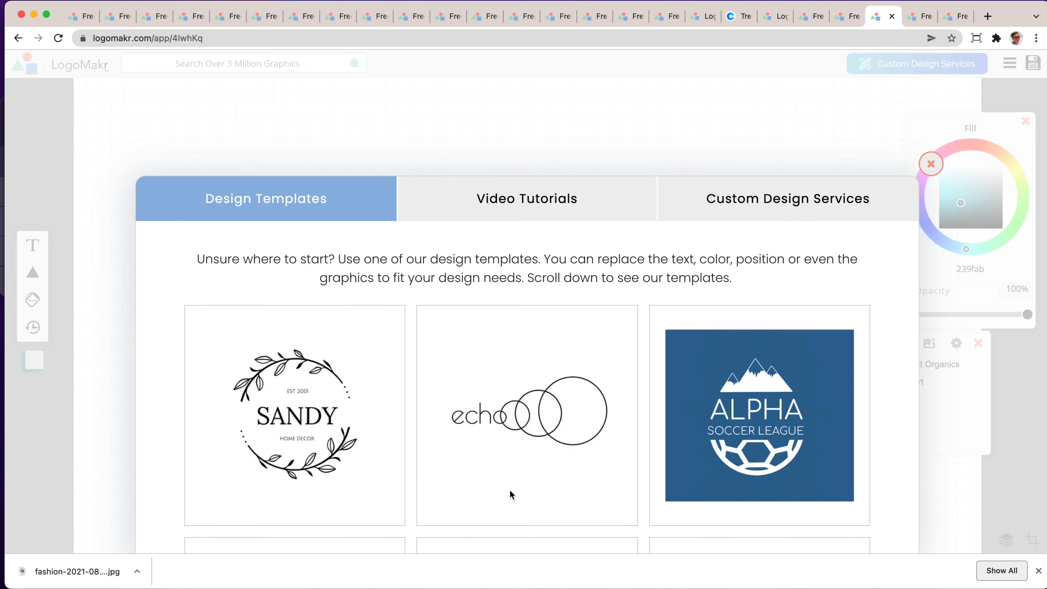
pyautogui.click(680, 143)
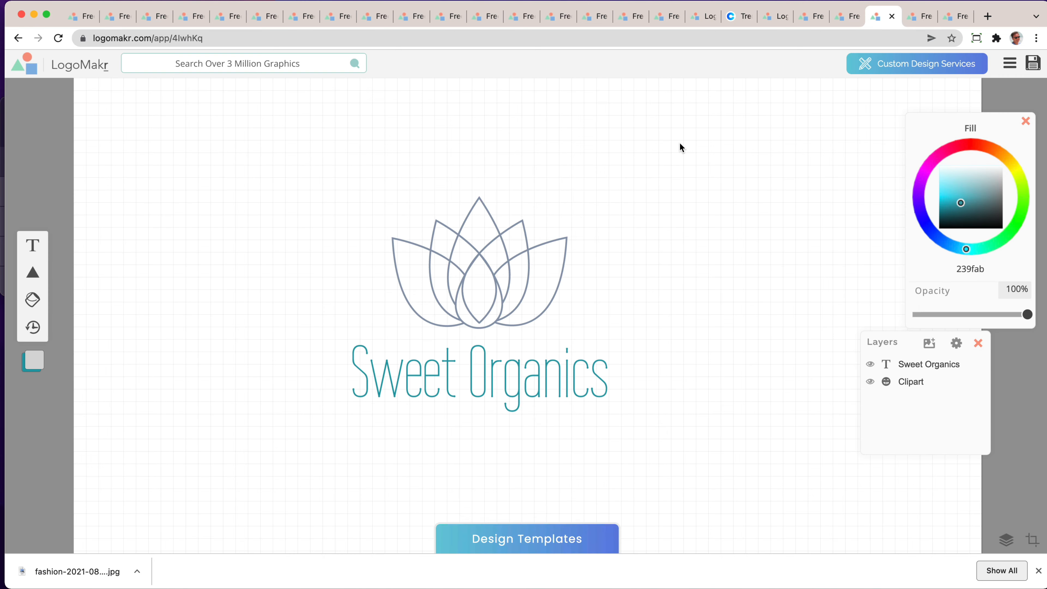
# Open behance.net in a new browser tab.
pyautogui.press('super+t')
pyautogui.write('behanc')
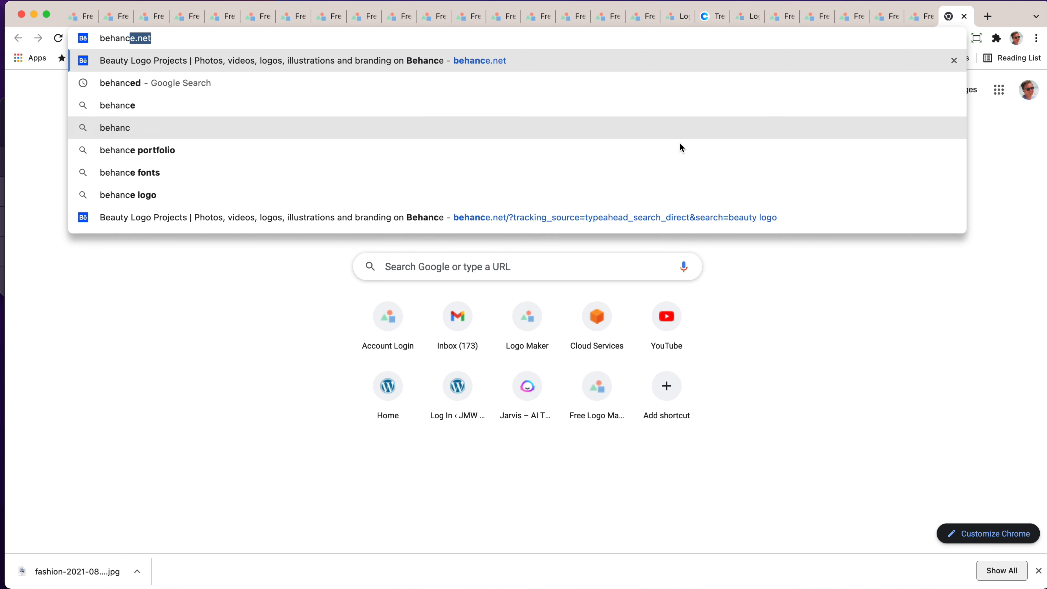
pyautogui.press('Return')
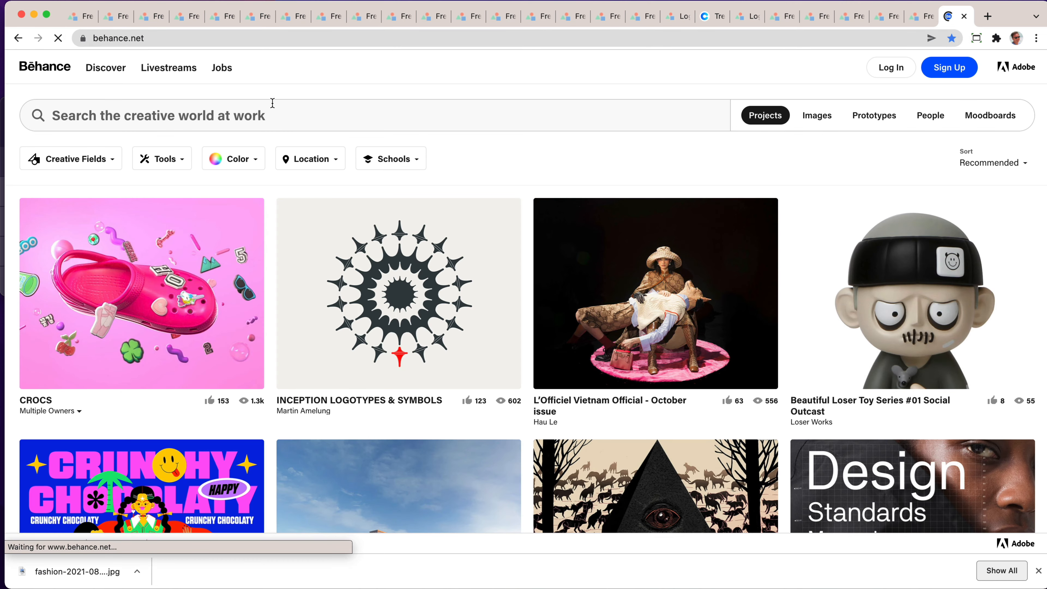
# Search Behance for "beauty logo" and open the Flavia Botanicals Branding project.
pyautogui.click(286, 115)
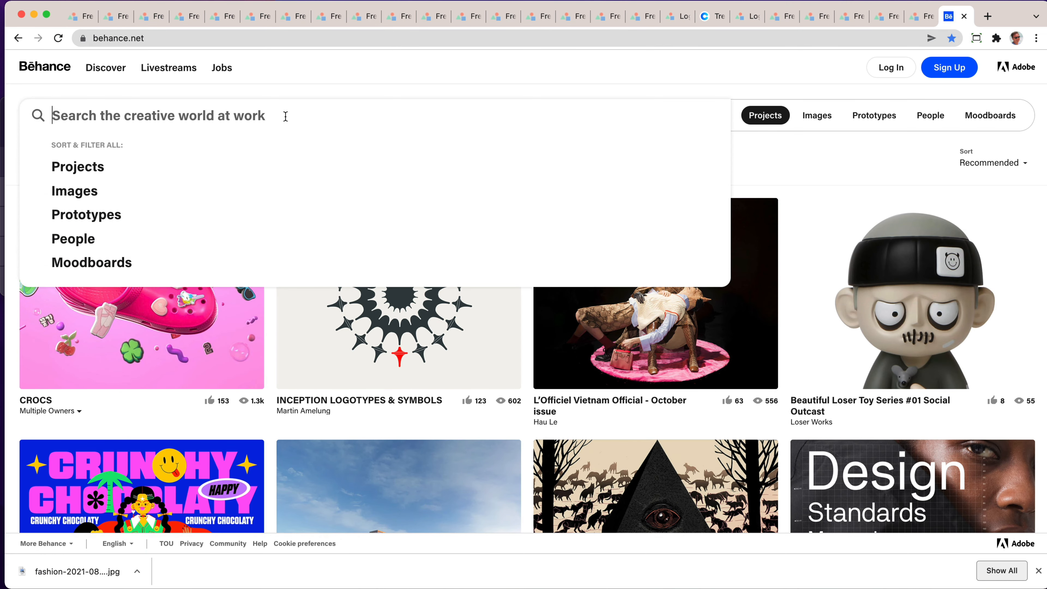
pyautogui.write('beauty ')
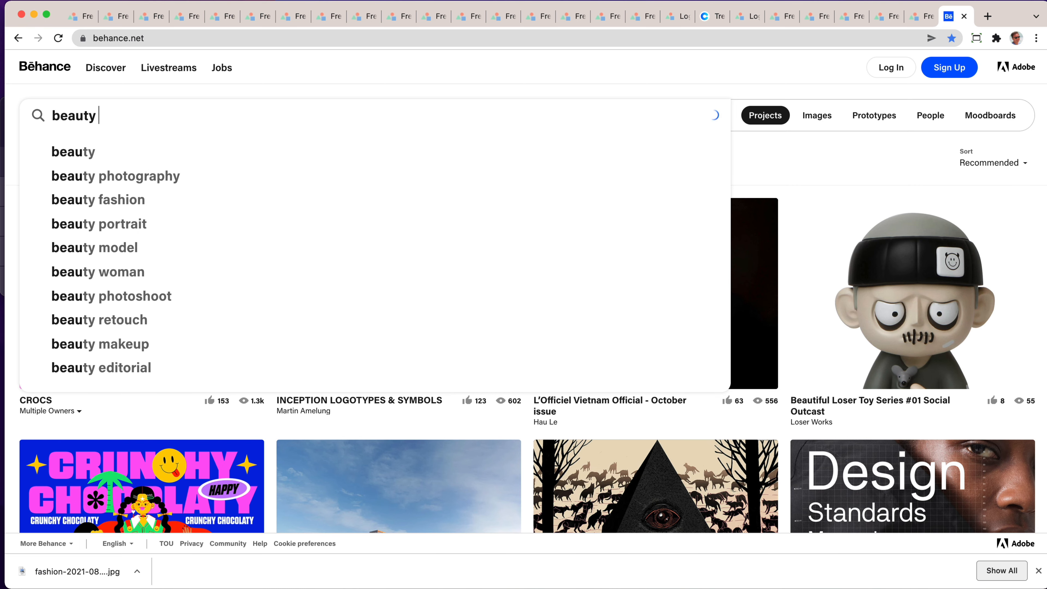
pyautogui.write('logo')
pyautogui.press('Return')
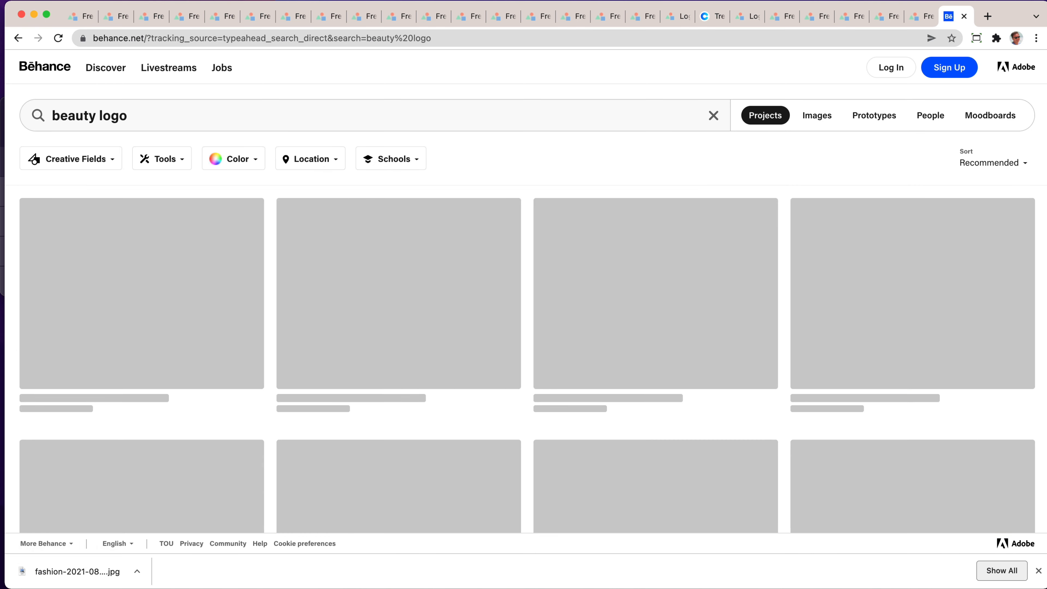
pyautogui.scroll(-4, 400, 214)
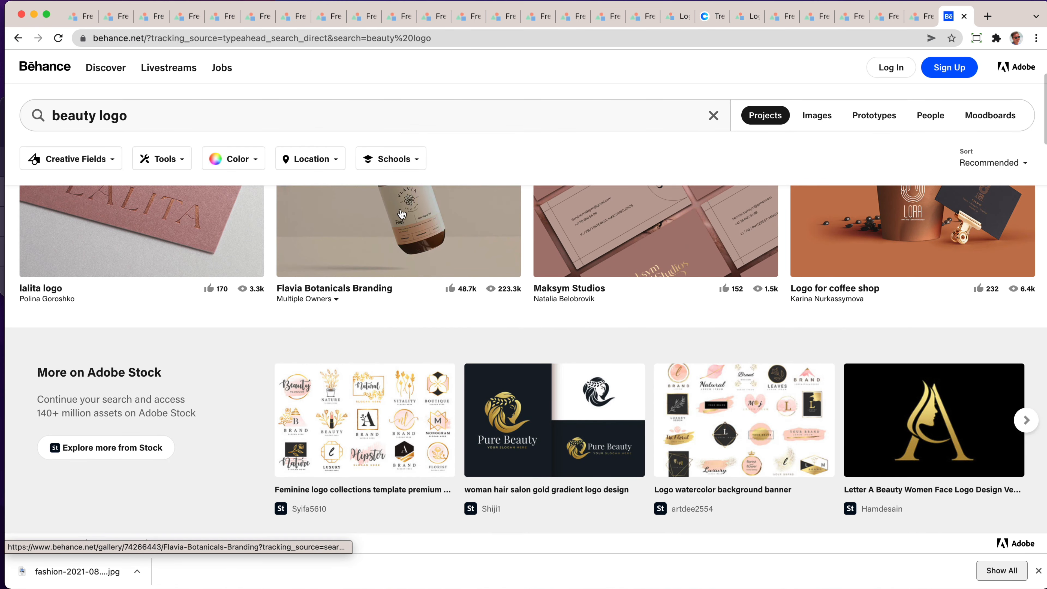
pyautogui.click(415, 210)
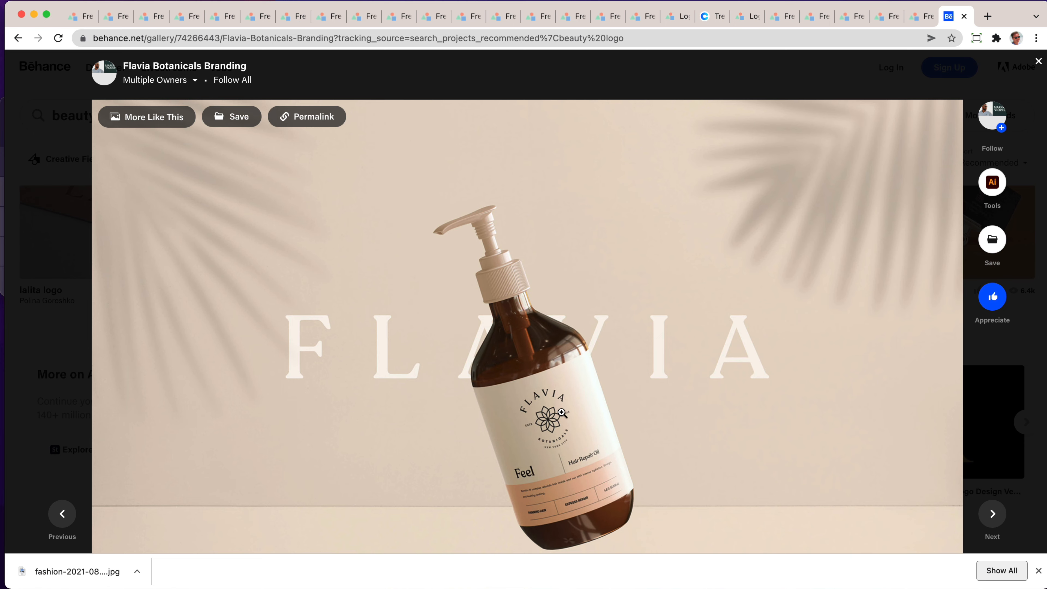
# Switch back to LogoMakr, browse the design templates and open the blue round badge reading "THE BEST OF THE BEST".
pyautogui.click(892, 18)
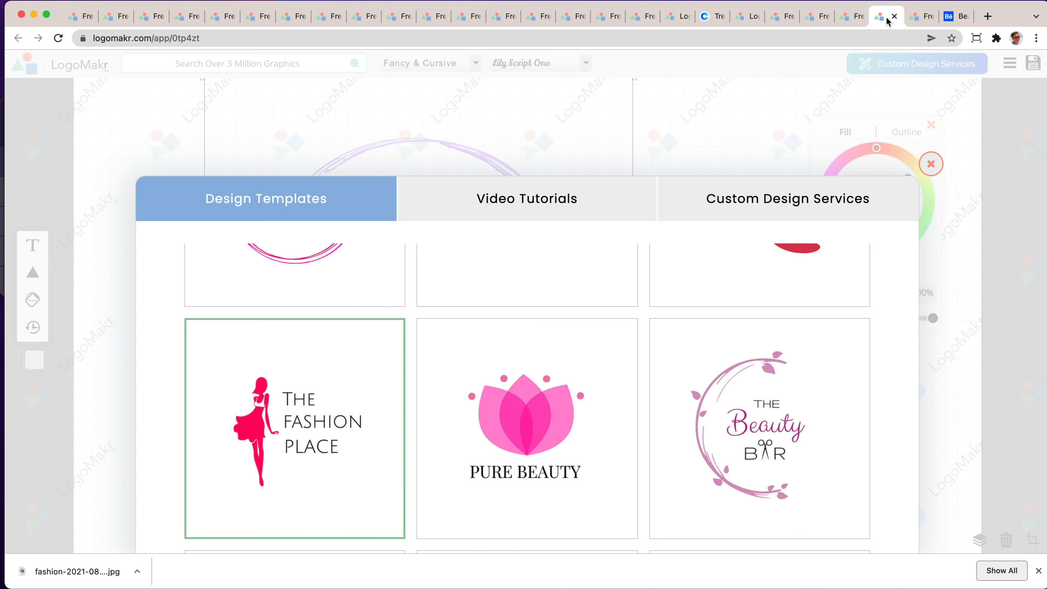
pyautogui.scroll(-5, 694, 469)
pyautogui.scroll(-15, 695, 470)
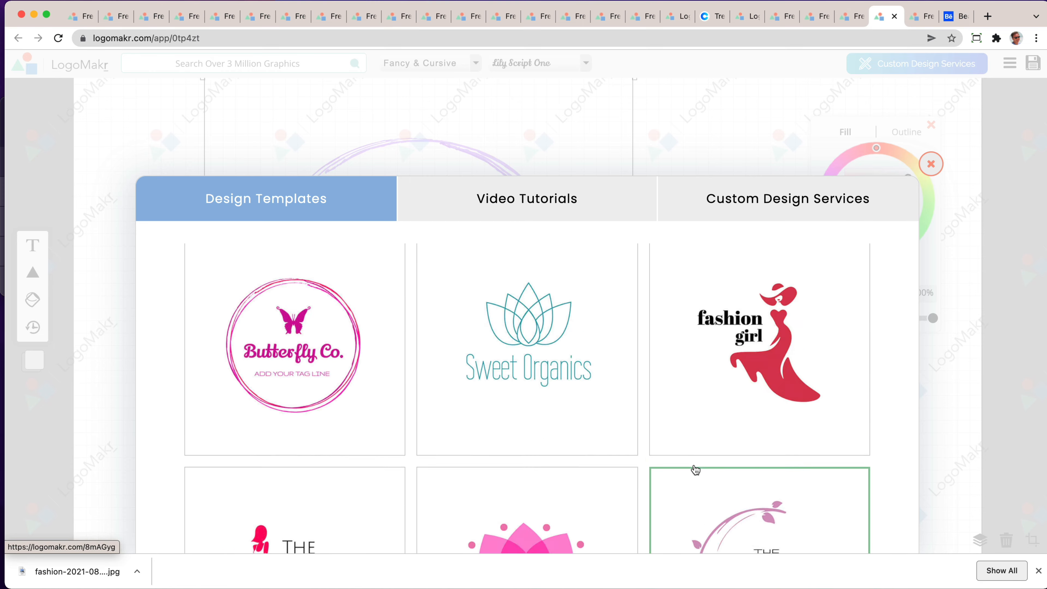
pyautogui.scroll(-15, 695, 470)
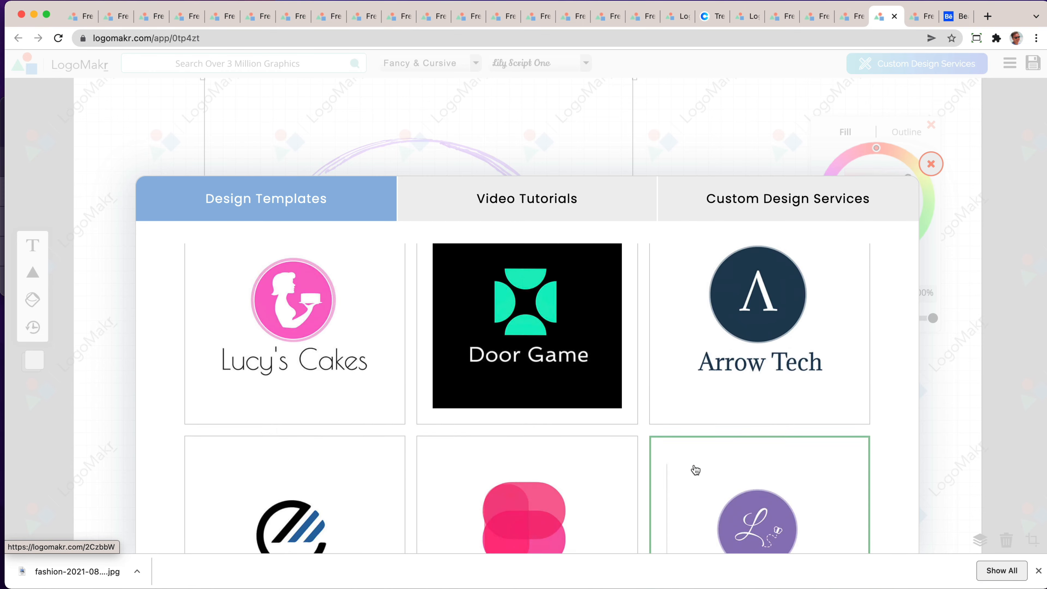
pyautogui.scroll(-15, 695, 469)
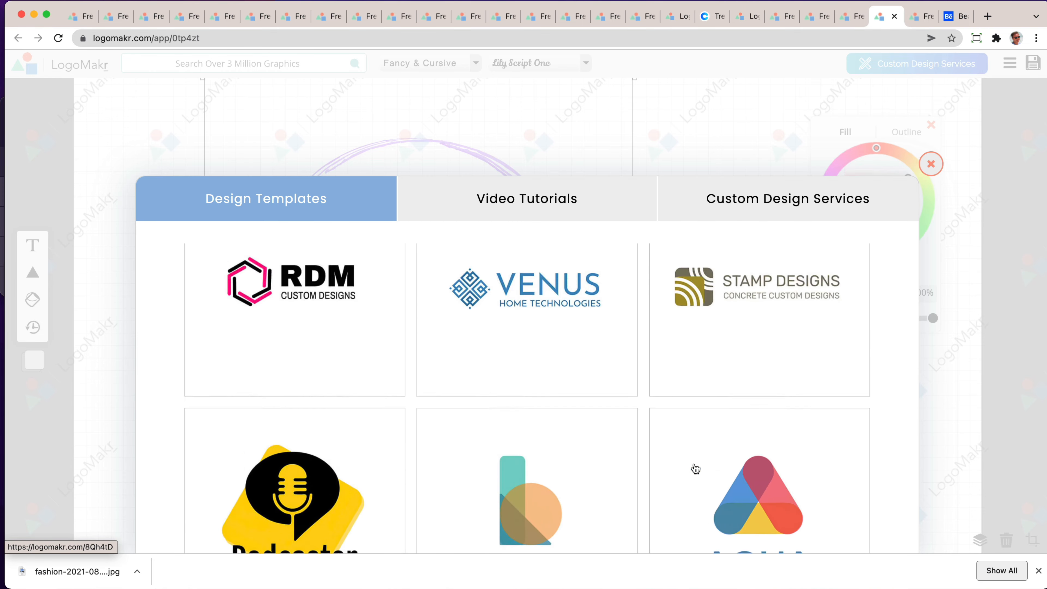
pyautogui.scroll(-15, 696, 470)
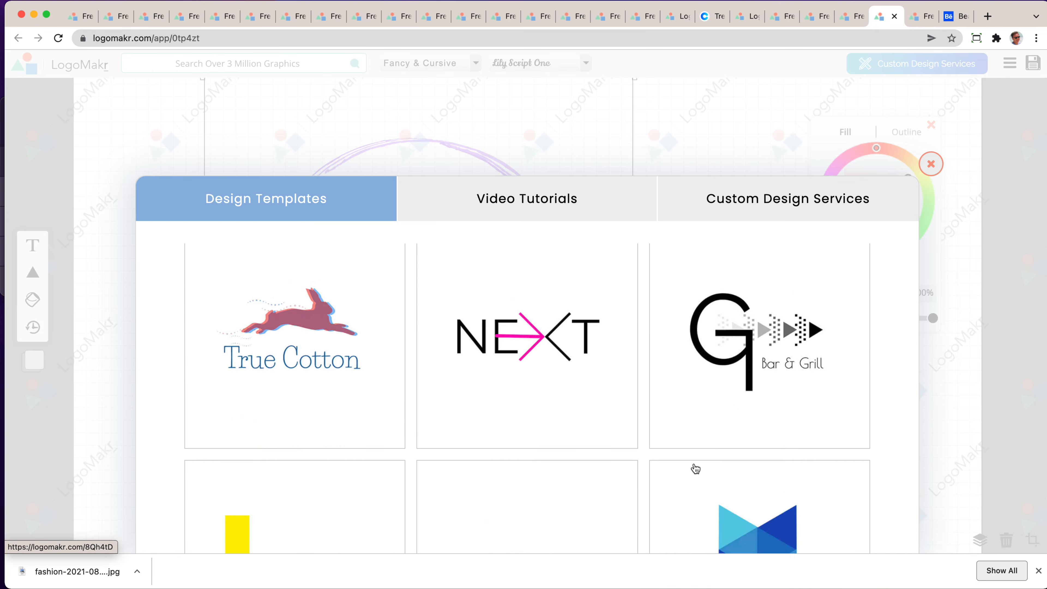
pyautogui.scroll(-15, 695, 469)
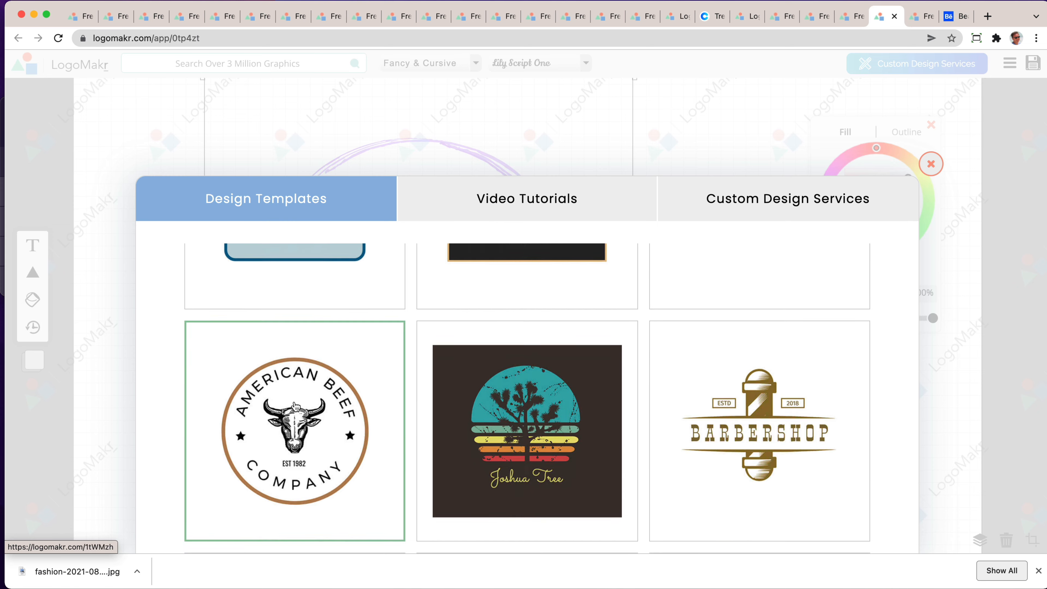
pyautogui.scroll(10, 355, 416)
pyautogui.click(519, 360)
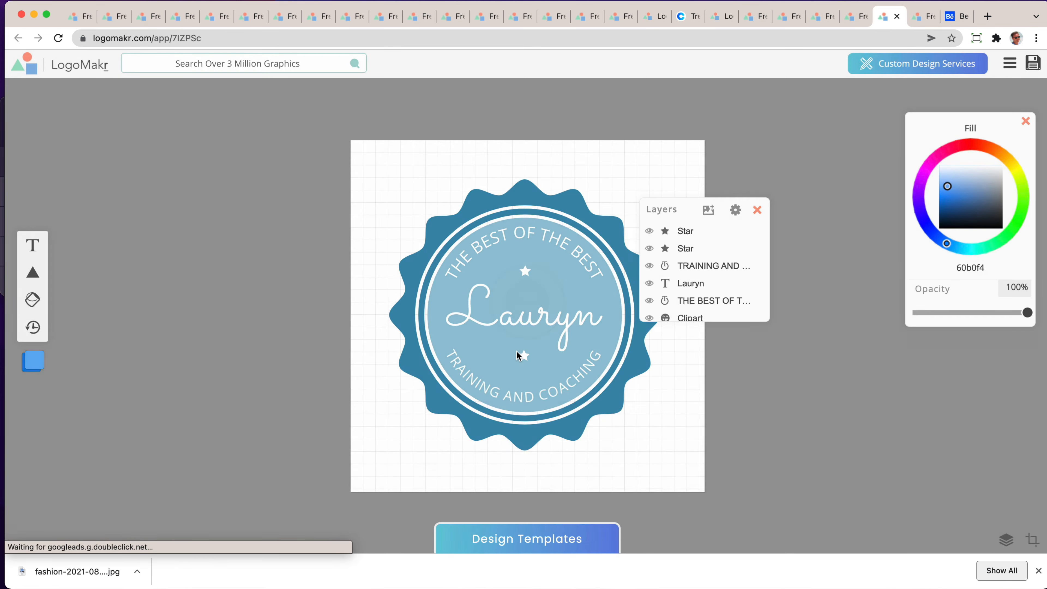
# Remove the blue scalloped badge and ring graphics from behind the template's text and stars.
pyautogui.moveTo(604, 223); pyautogui.dragTo(183, 180)
pyautogui.click(574, 208)
pyautogui.click(161, 142)
# Recolour all the remaining text and both stars to black, fill 000000.
pyautogui.moveTo(378, 166); pyautogui.dragTo(680, 483)
pyautogui.moveTo(969, 190); pyautogui.dragTo(954, 245)
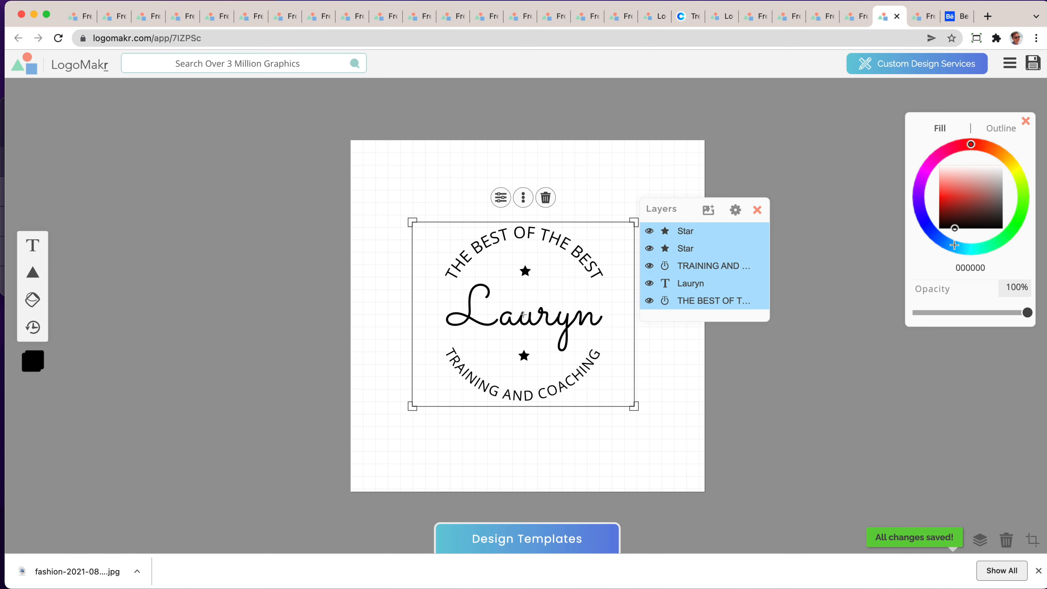
pyautogui.click(572, 202)
# Nudge the upper star slightly so that it lines up with the star below the script name.
pyautogui.click(543, 307)
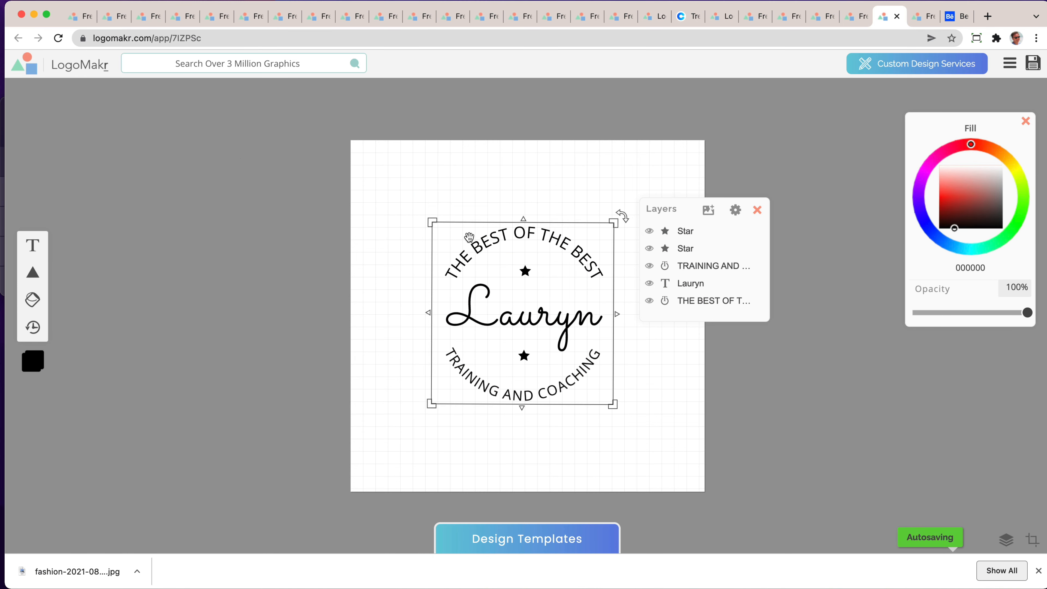
pyautogui.click(518, 274)
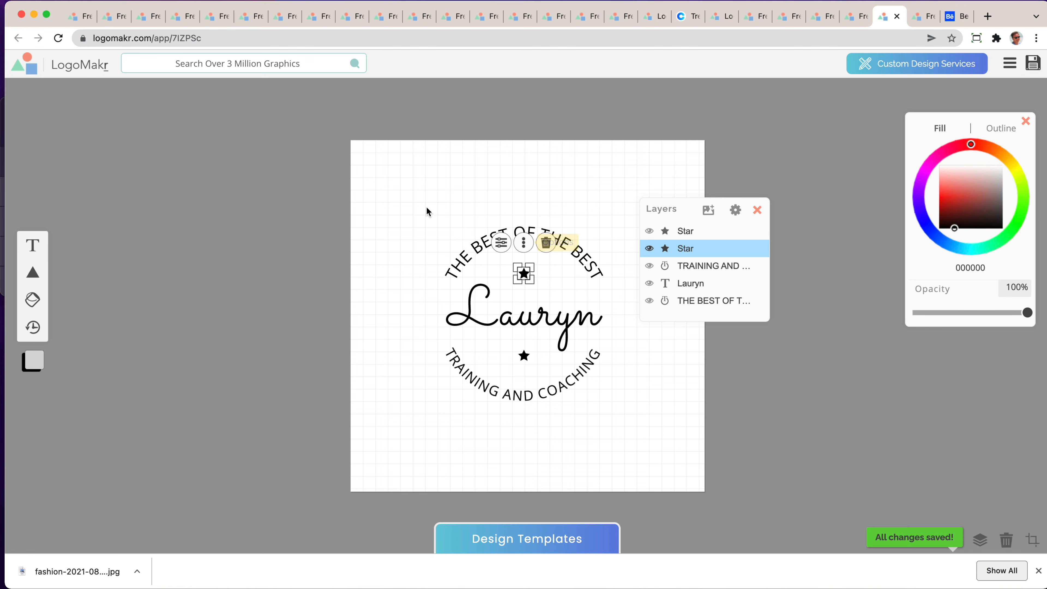
pyautogui.click(420, 201)
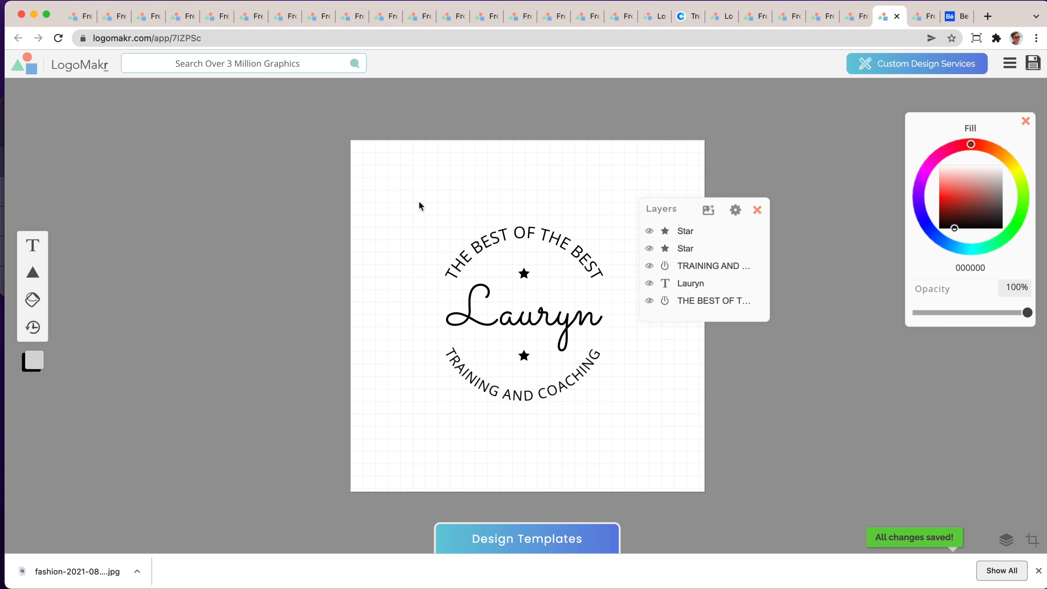